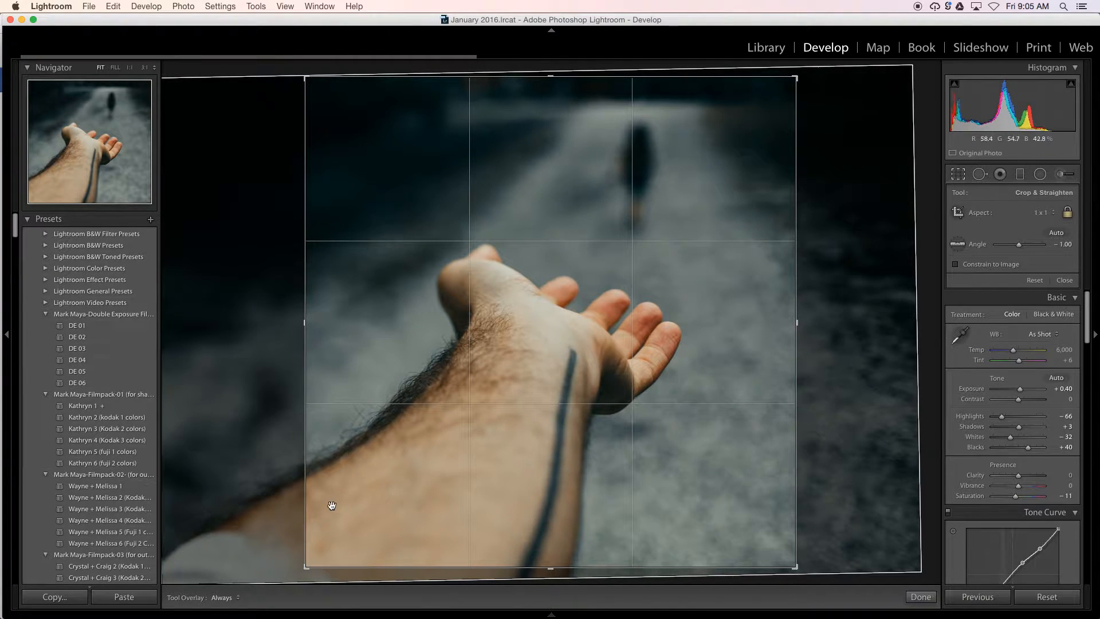
Step: Try the As Shot aspect ratio and finish the crop as a 1 x 1 square
click(1047, 215)
click(1011, 180)
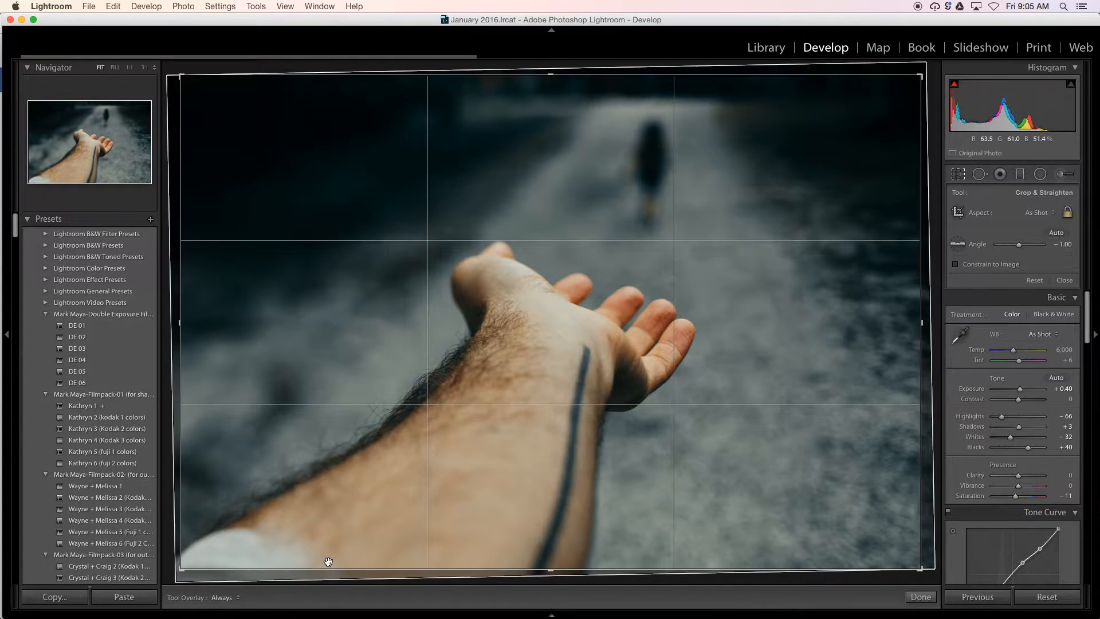
key(Return)
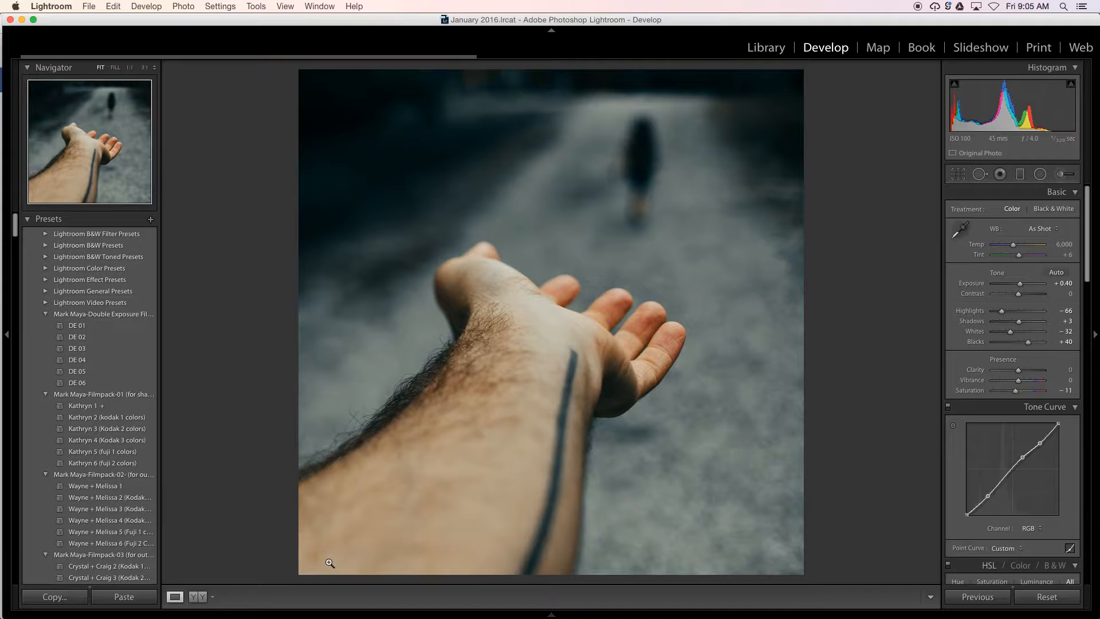
Step: Compare the cropped photo's before and after versions
key(backslash)
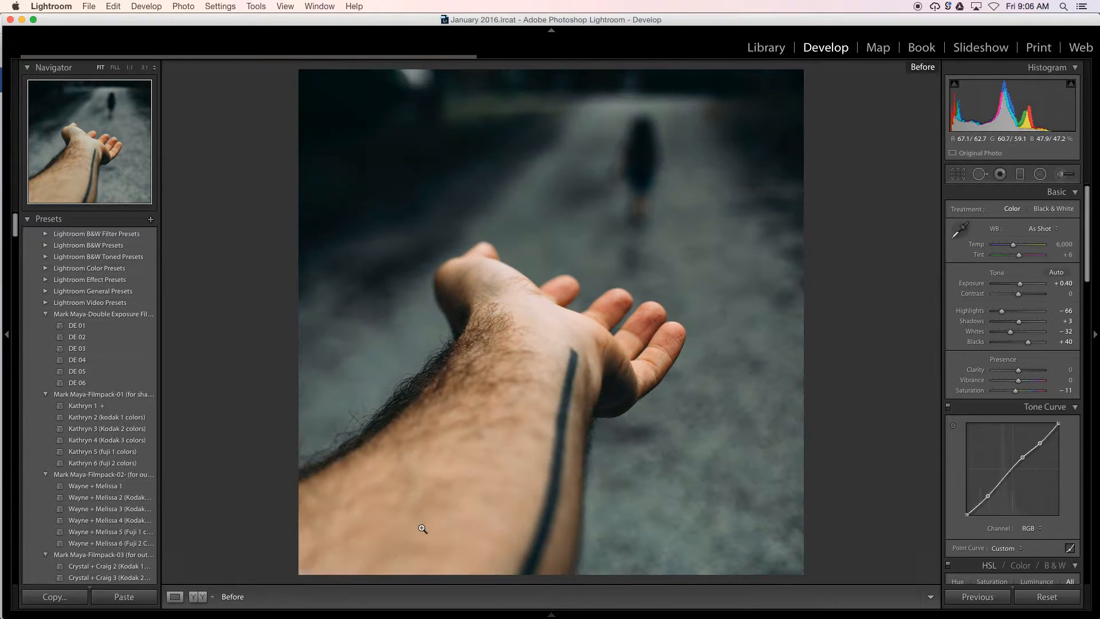
key(backslash)
key(backslash)
key(backslash)
key(backslash)
key(backslash)
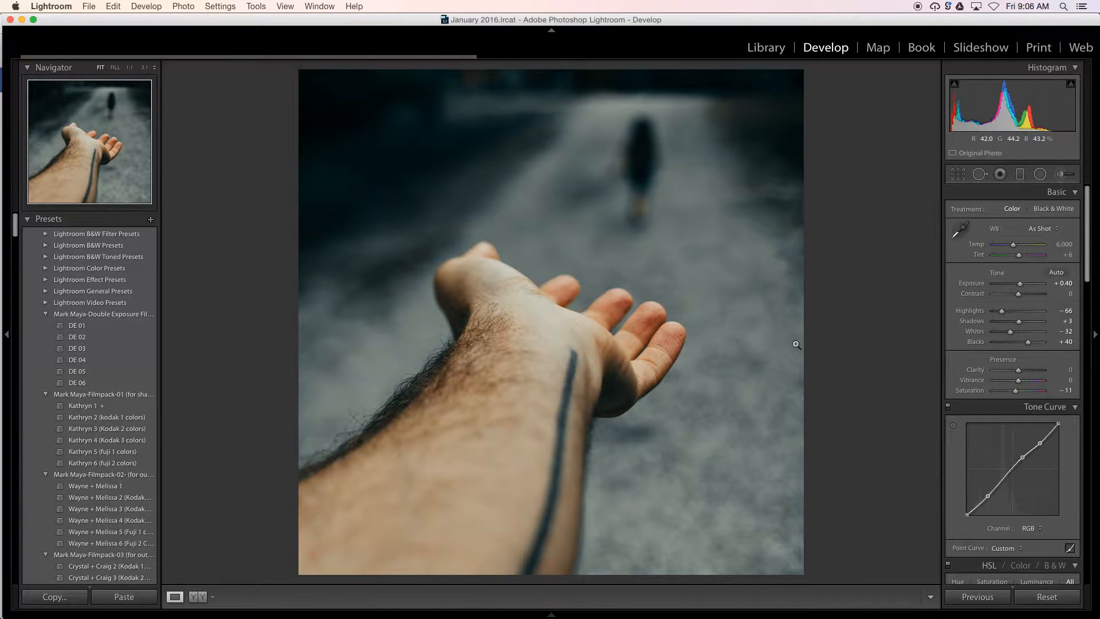
key(backslash)
key(backslash)
Step: Apply the Kathryn 3 (Kodak 2 colors) preset to the photo, undoing and redoing it to compare the look
click(92, 431)
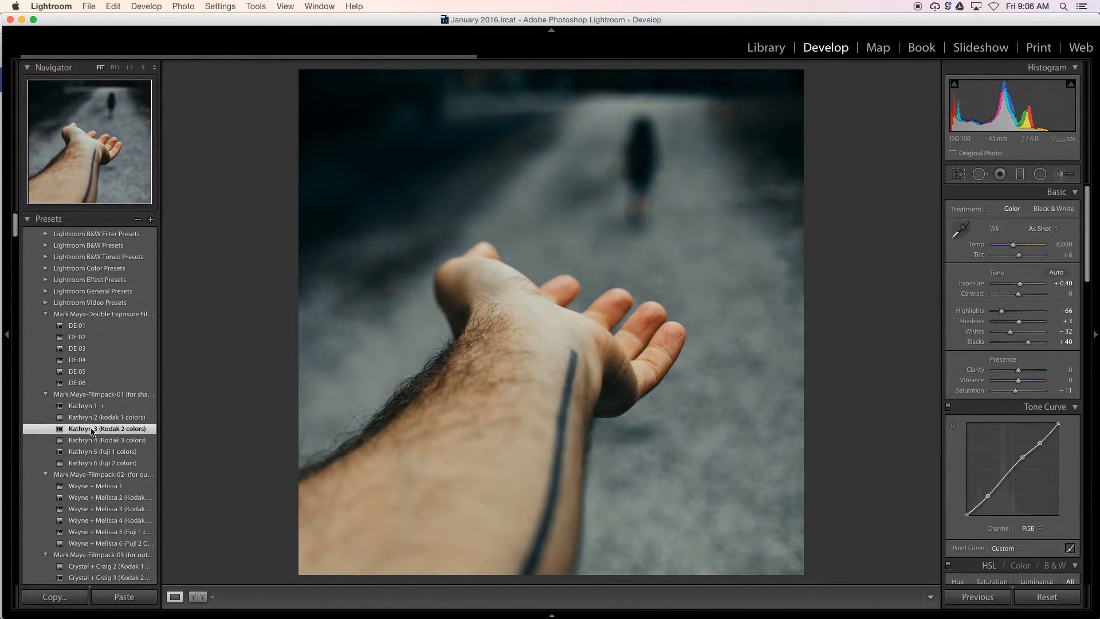
key(super+z)
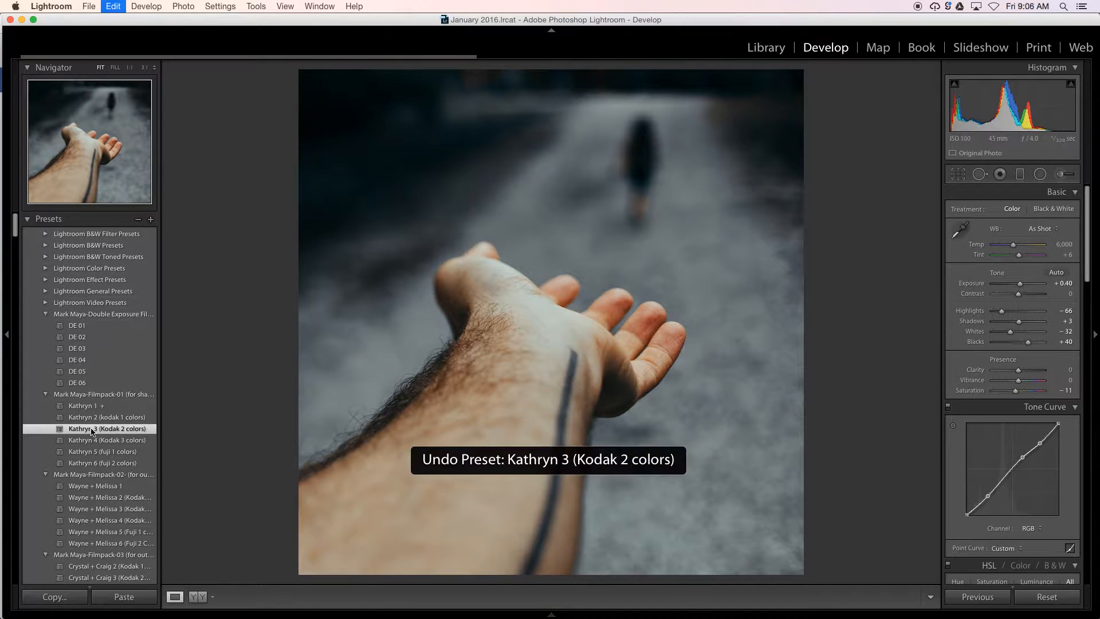
key(super+shift+z)
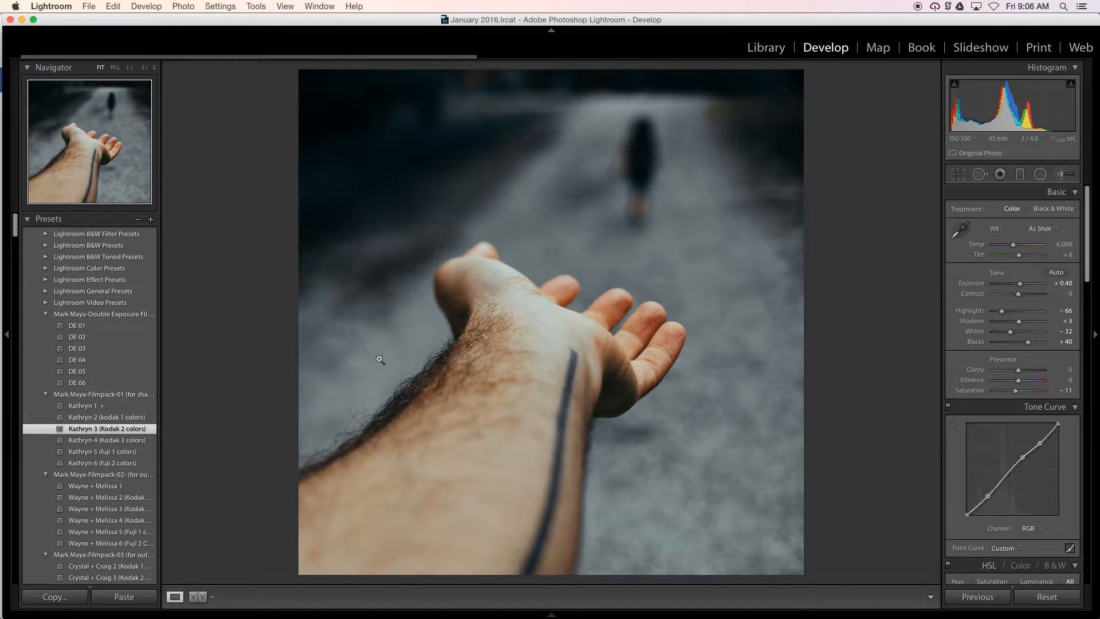
key(w)
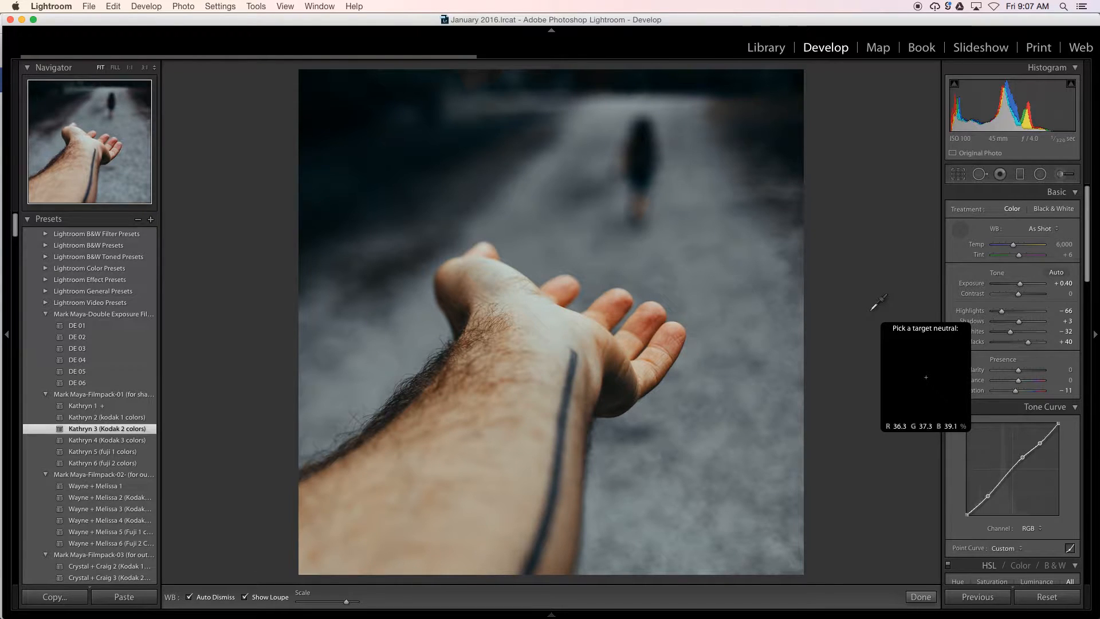
key(super+h)
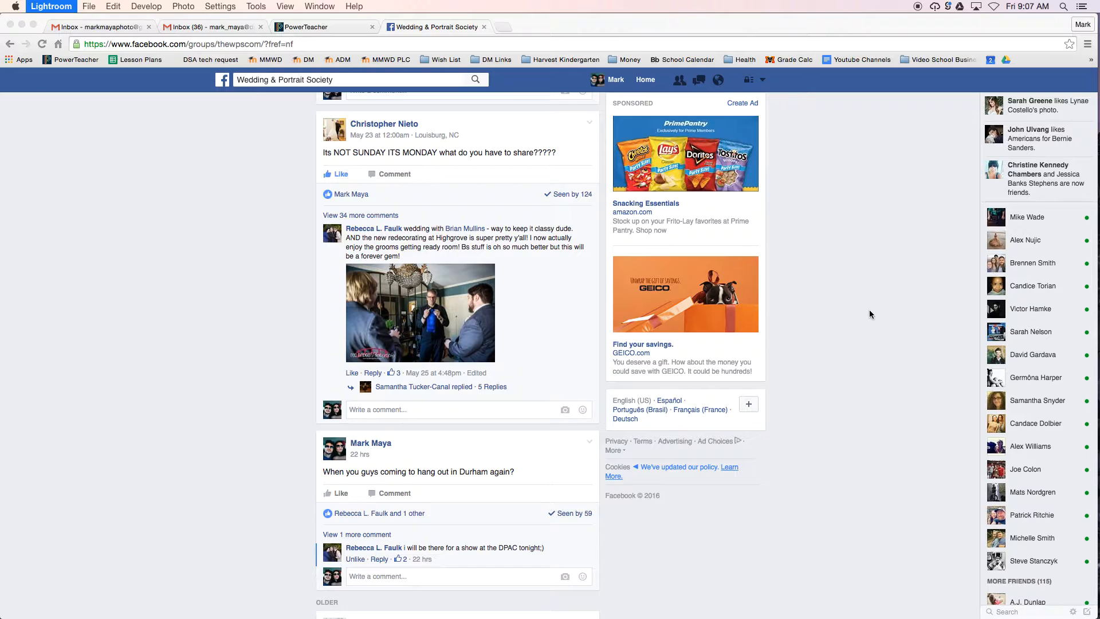
mouse_move(1084, 233)
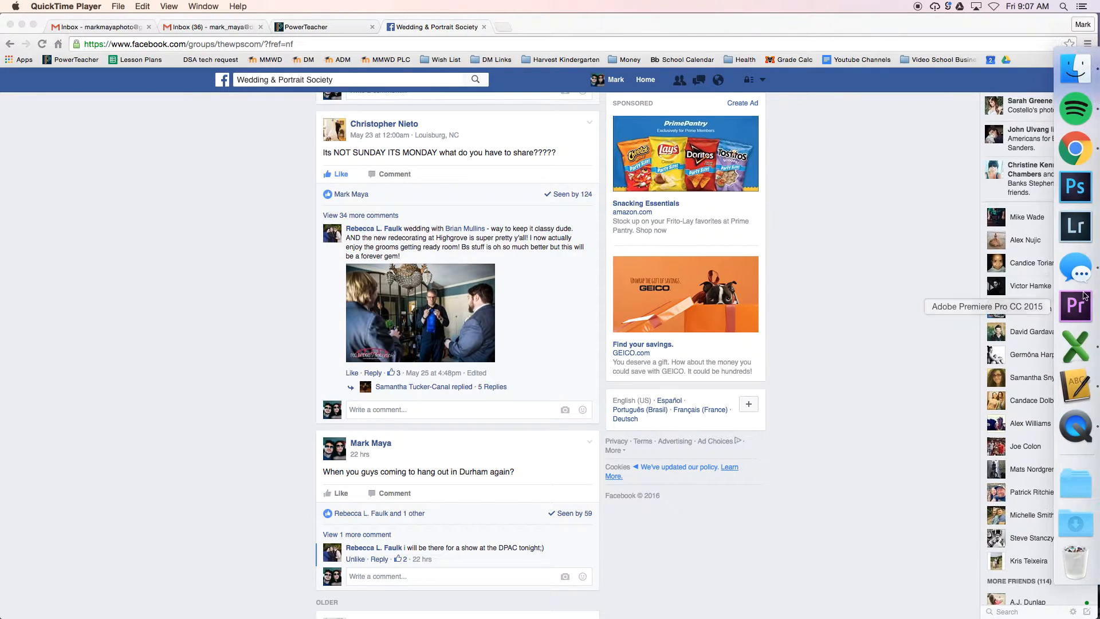
click(1077, 238)
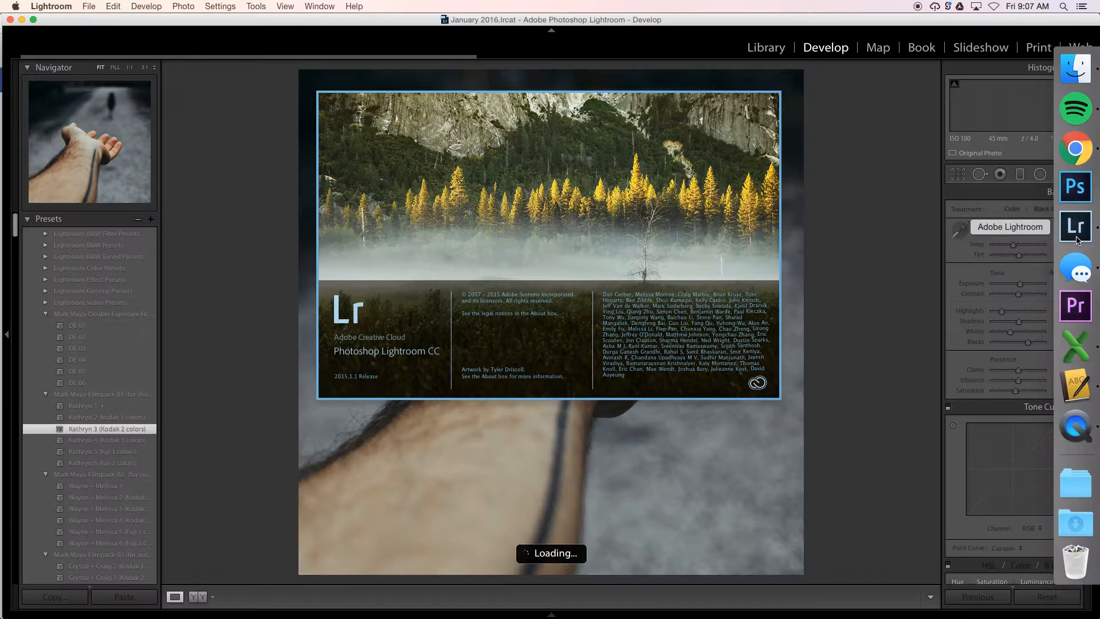
Step: Sample the gray road between the fingers and the distant figure as neutral white balance, and reduce Tint to +15
key(w)
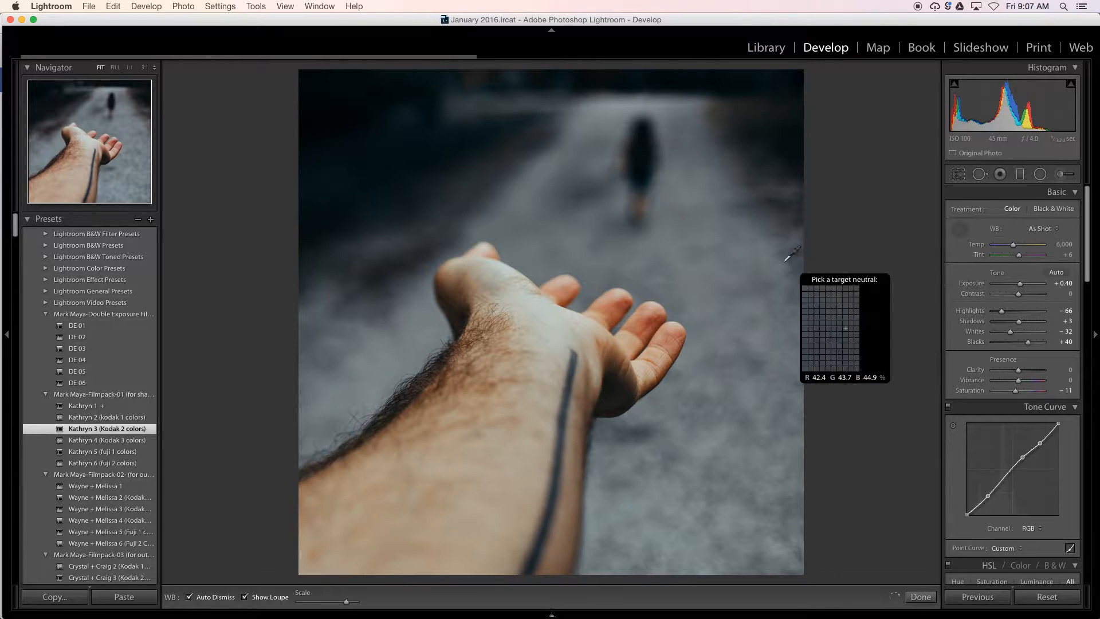
click(673, 255)
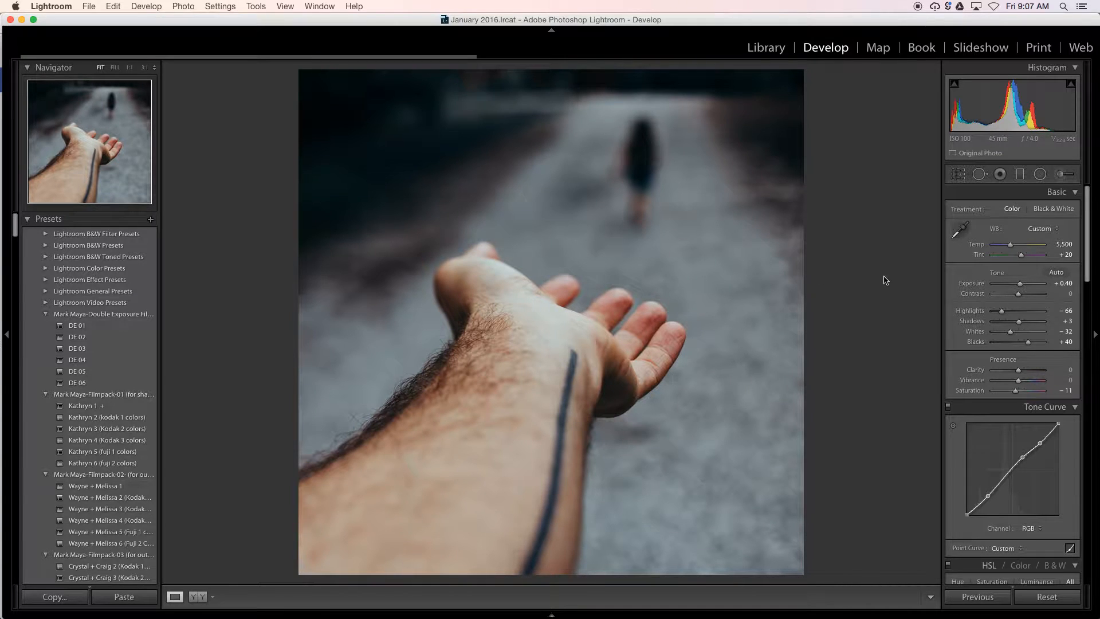
click(979, 256)
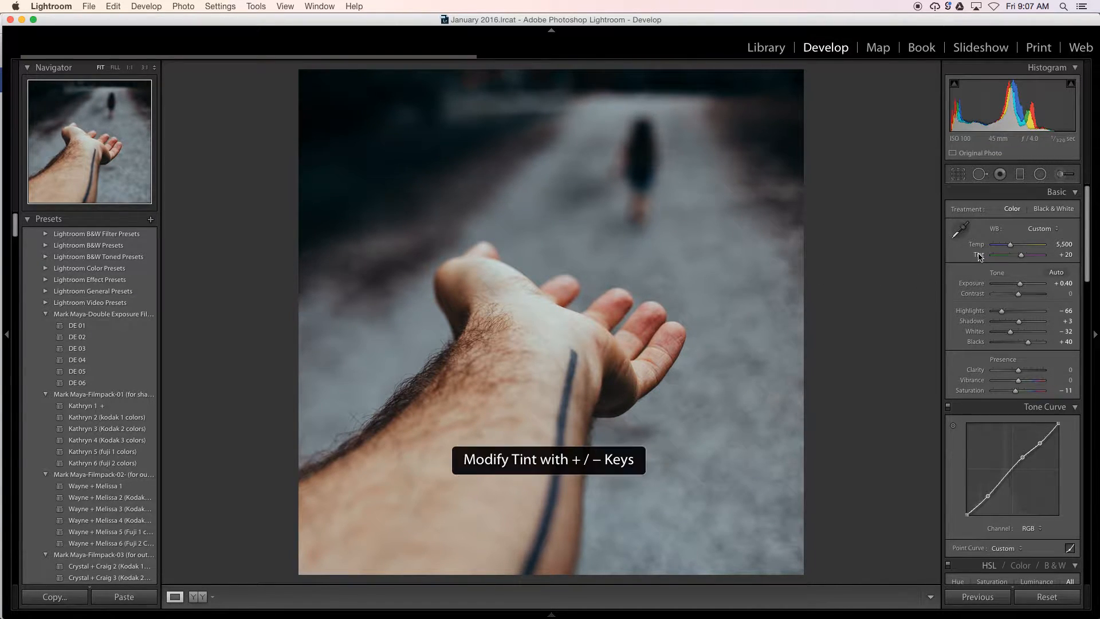
key(minus)
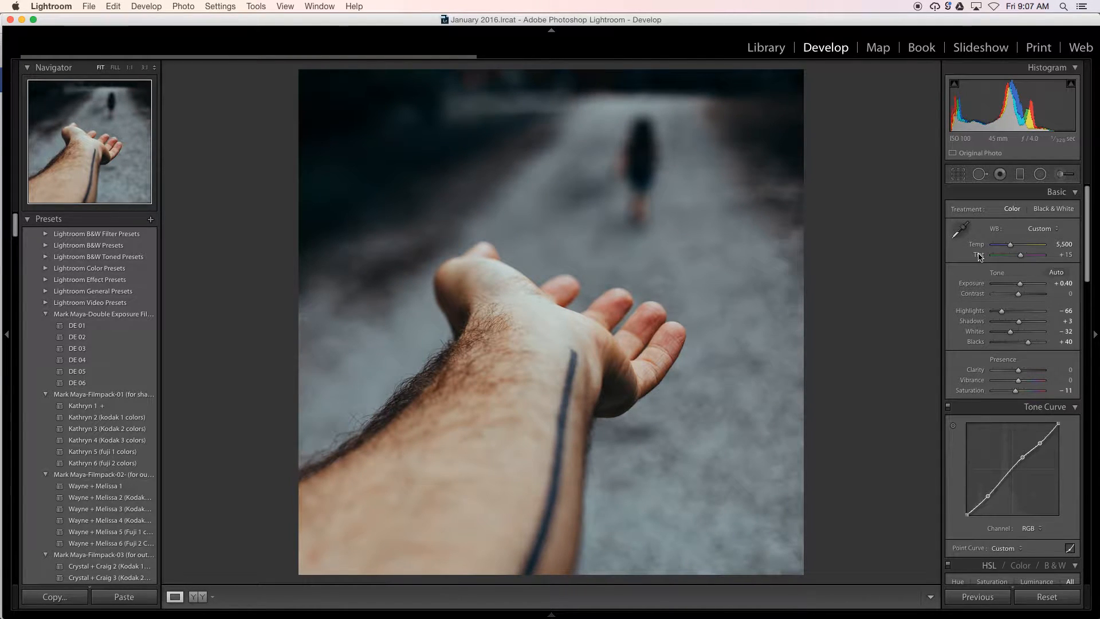
Step: Compare the white-balanced photo with its before version
key(backslash)
key(backslash)
key(backslash)
key(backslash)
key(backslash)
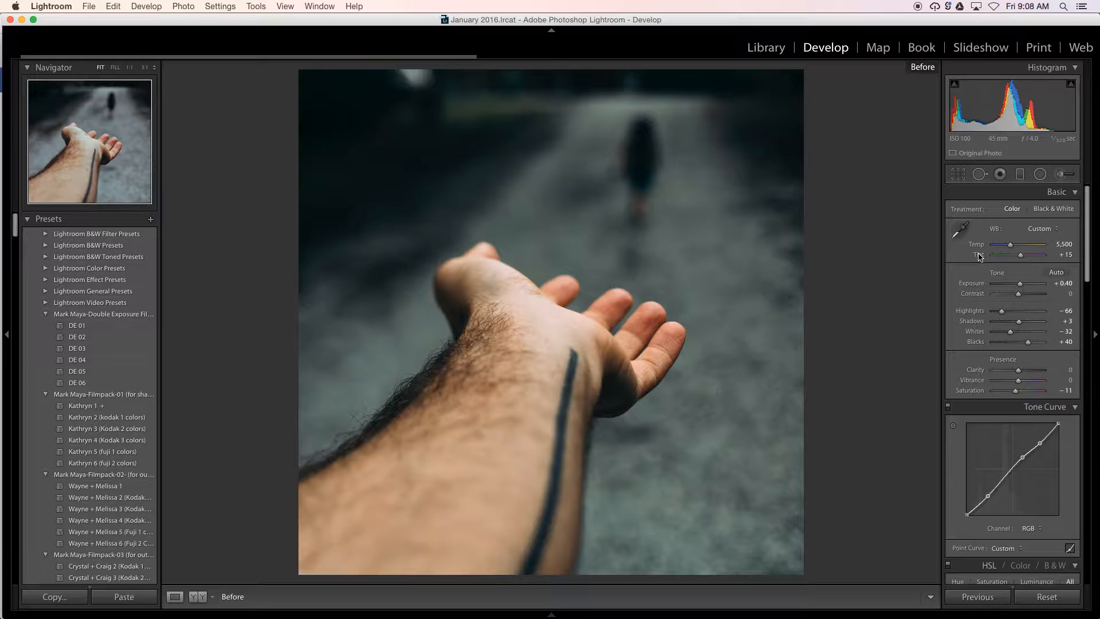
key(backslash)
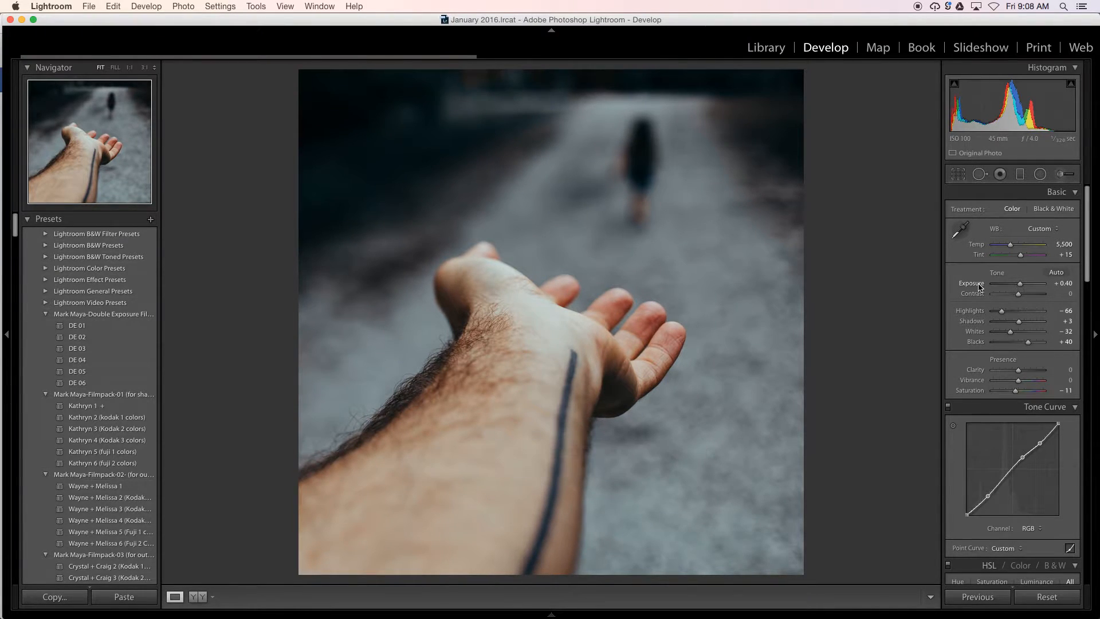
Step: Try slightly higher and lower Exposure values on the photo
key(equal)
key(minus)
key(minus)
key(equal)
Step: Examine the photo with the side panels hidden, and inspect the distant figure and the wrist at 1:1
key(Tab)
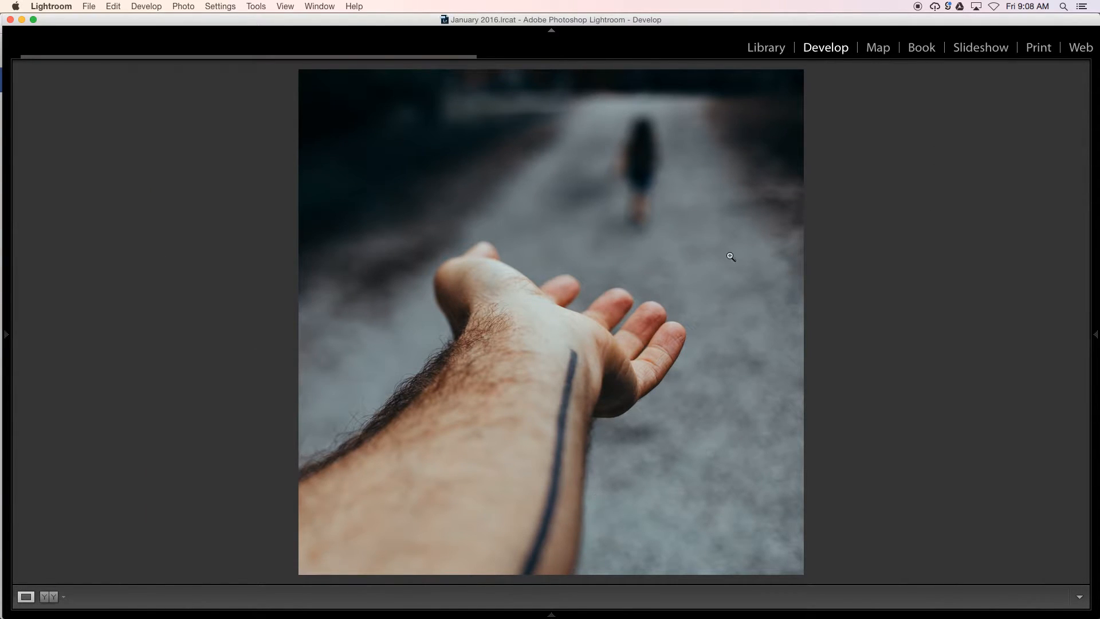
click(1096, 337)
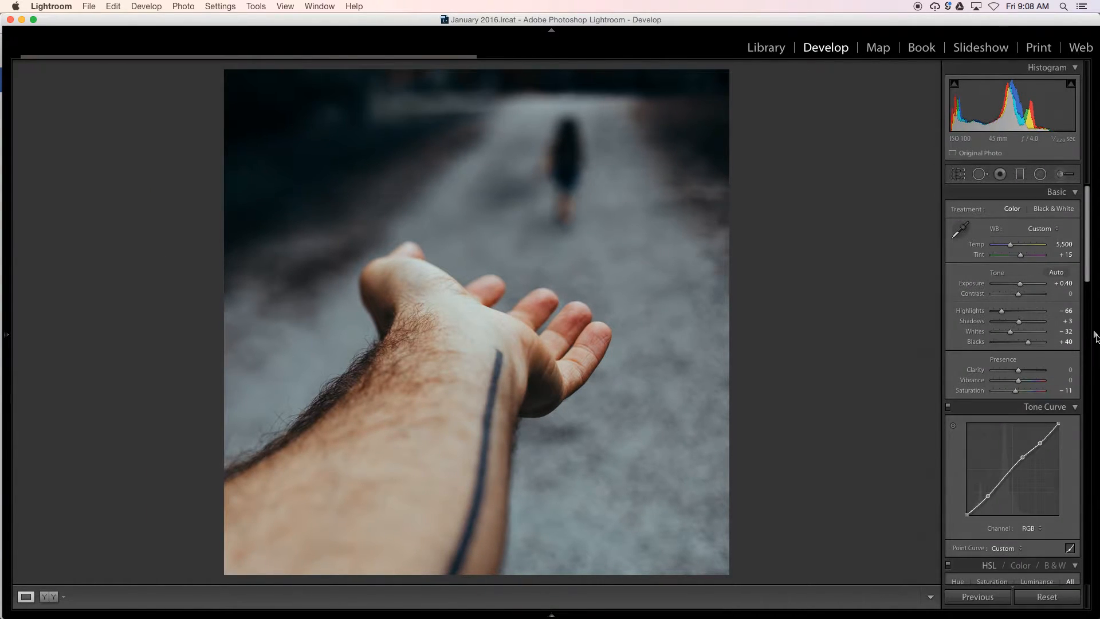
key(Tab)
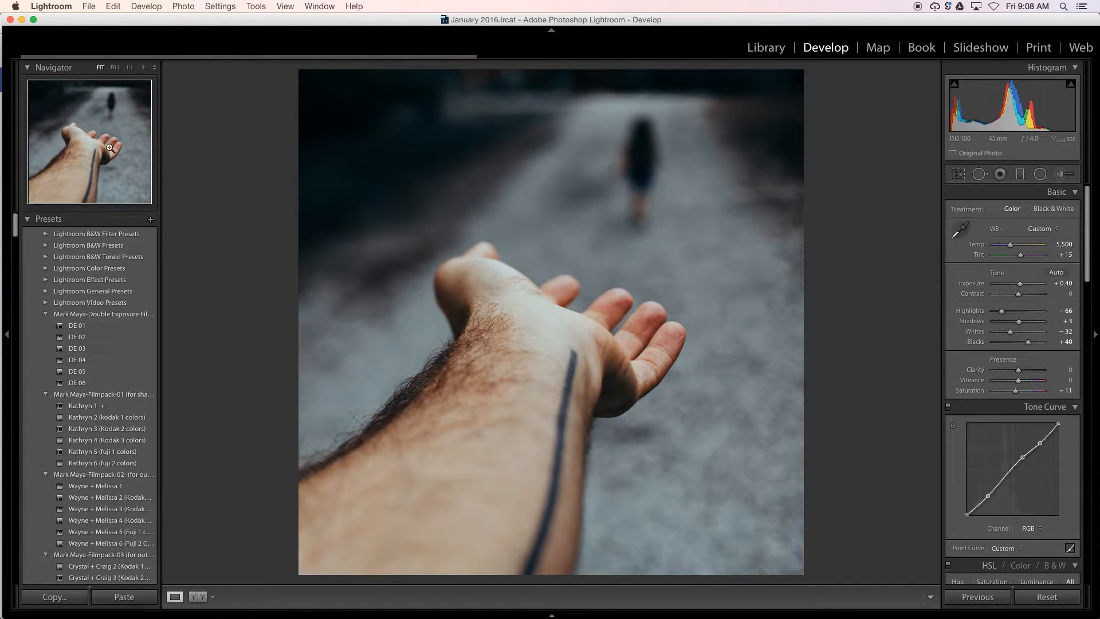
click(672, 217)
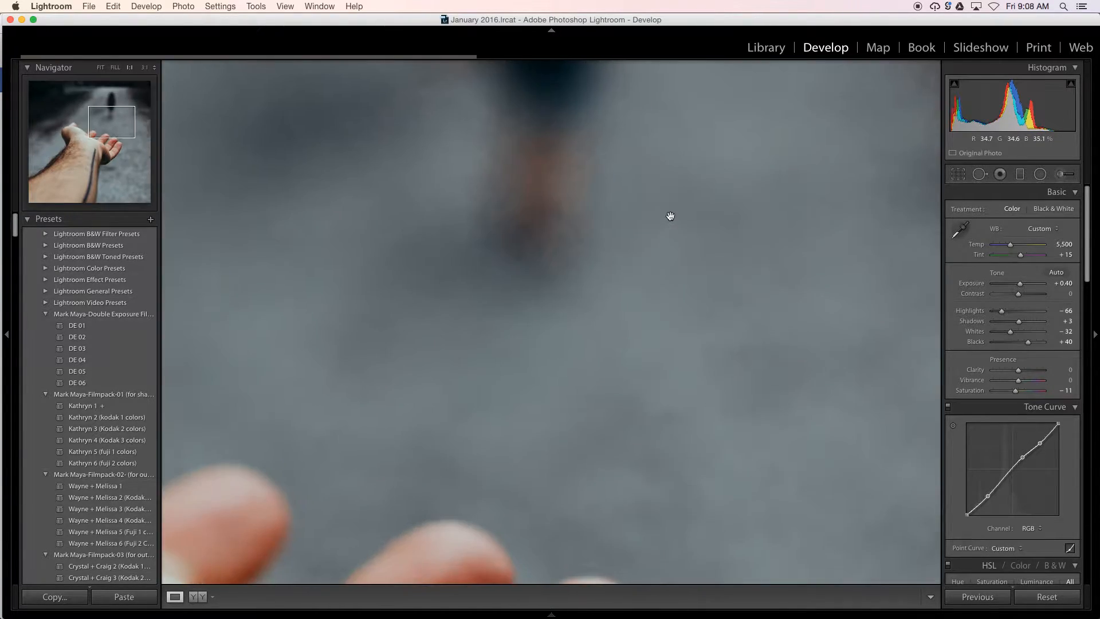
drag(538, 268, 590, 515)
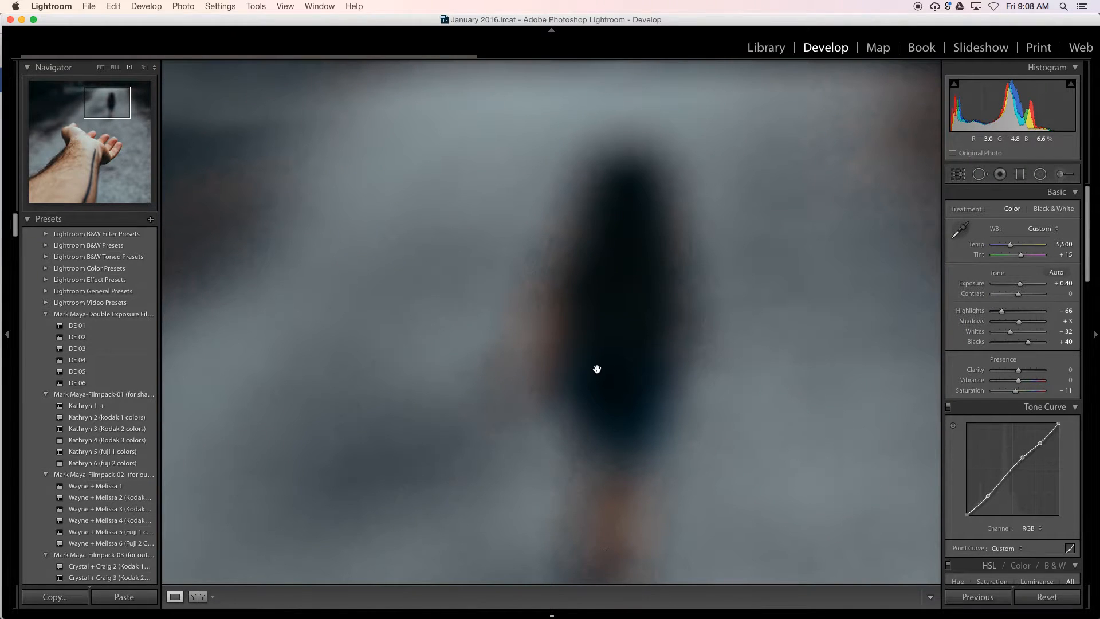
drag(484, 487, 686, 42)
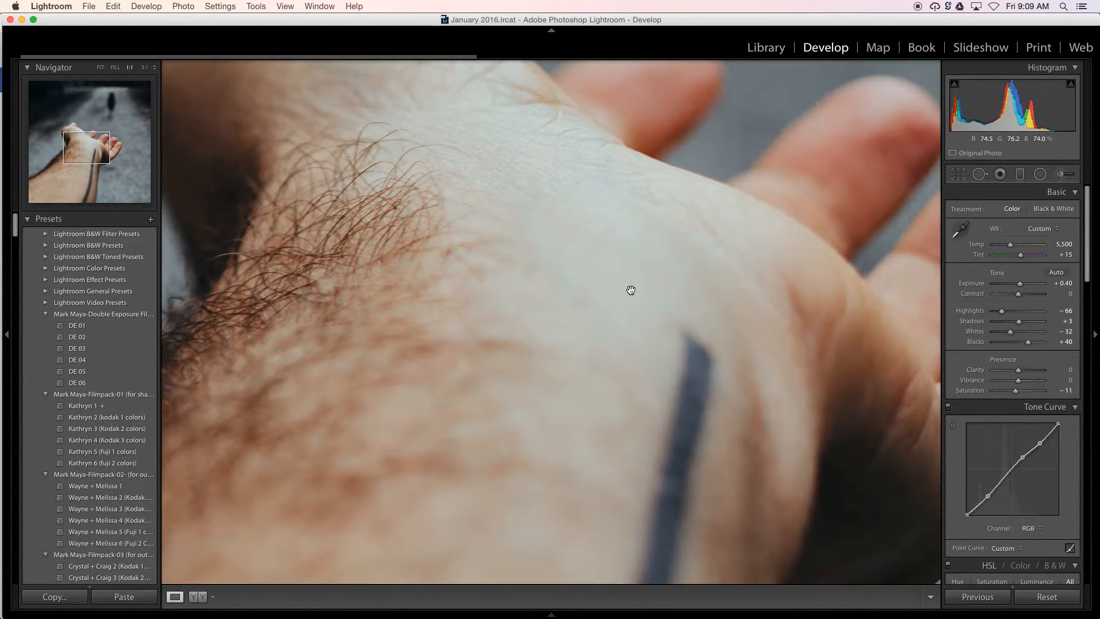
click(631, 290)
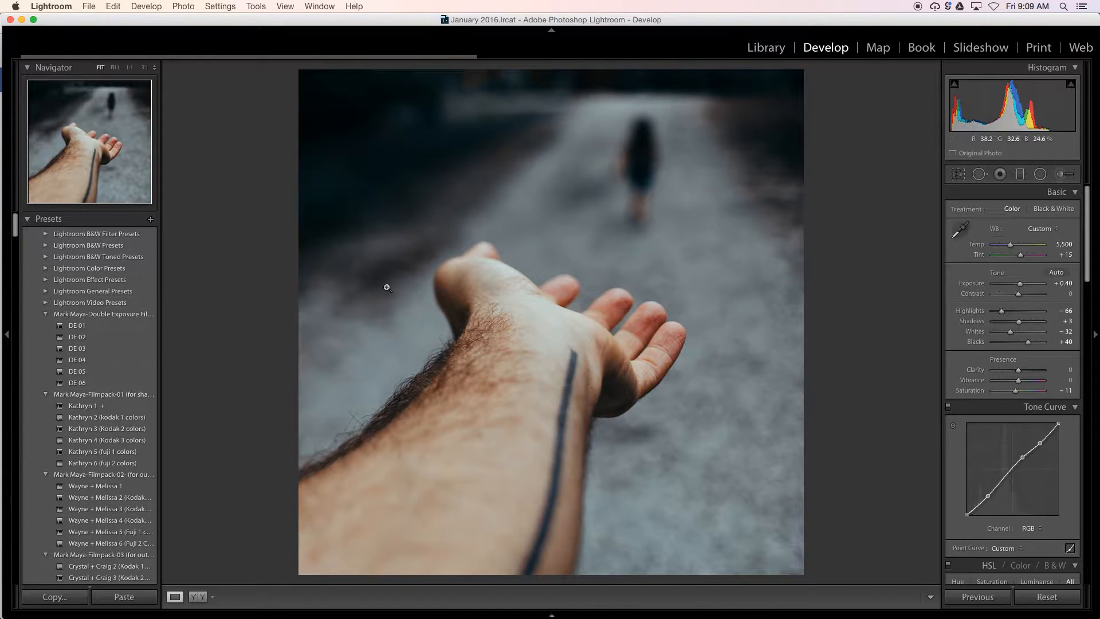
Step: Set Exposure to +0.60, testing brighter and darker values against the skin detail on the wrist and palm
key(=)
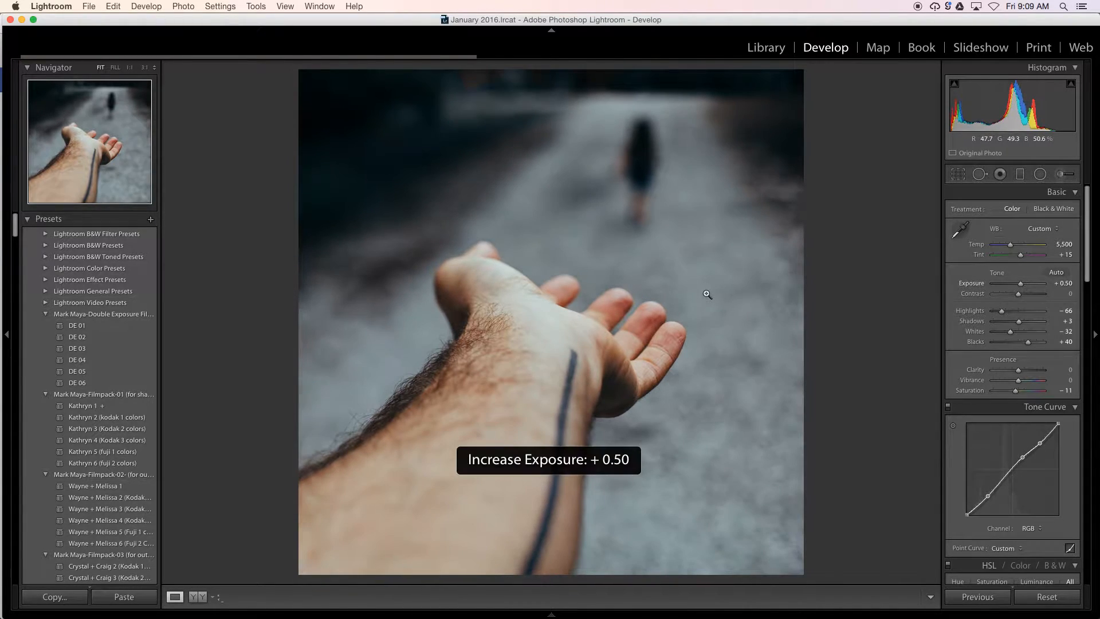
click(583, 323)
drag(583, 324, 741, 387)
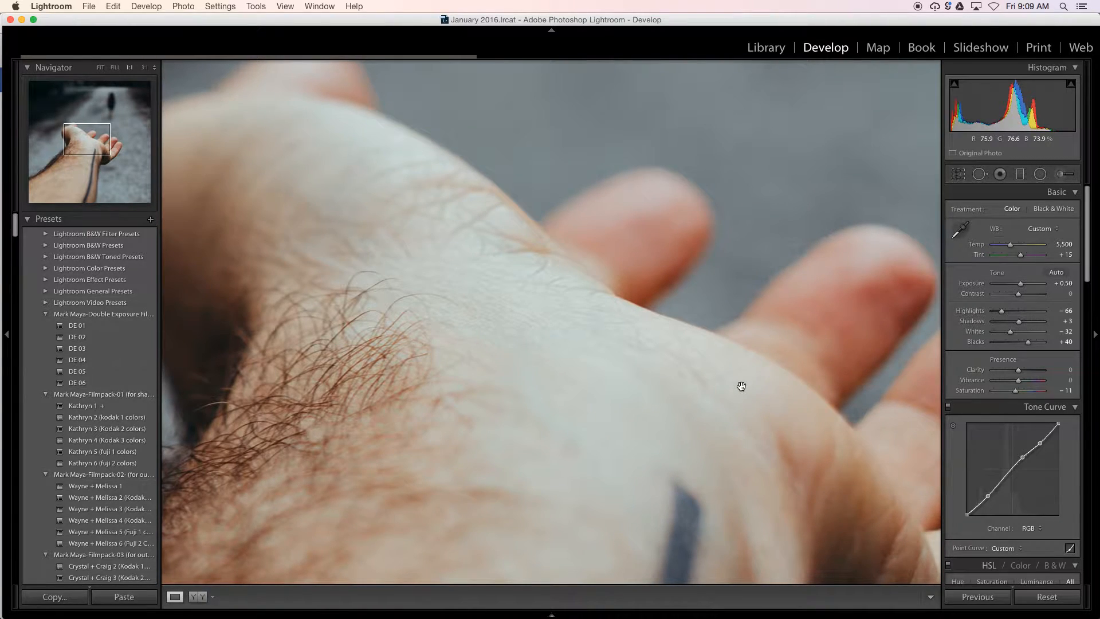
key(equal)
key(equal)
key(minus)
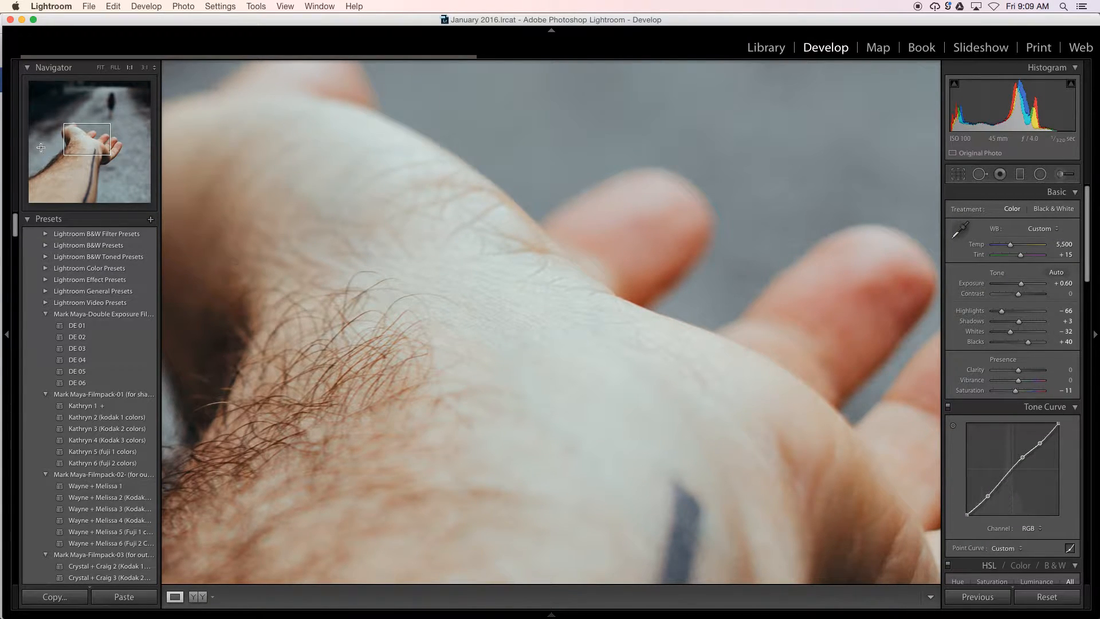
key(minus)
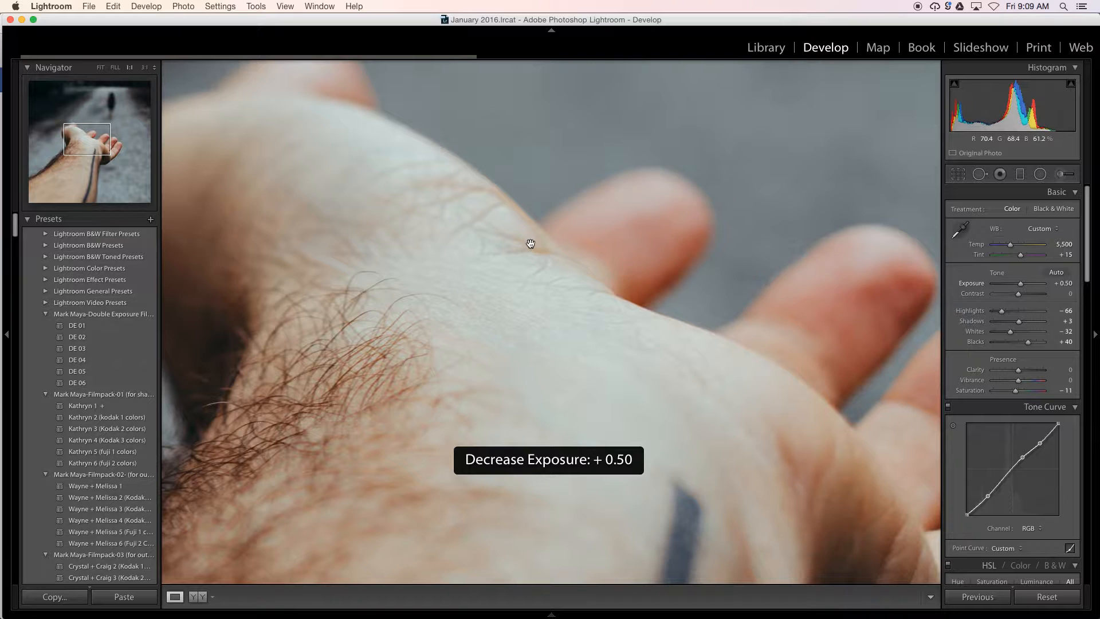
key(minus)
key(plus)
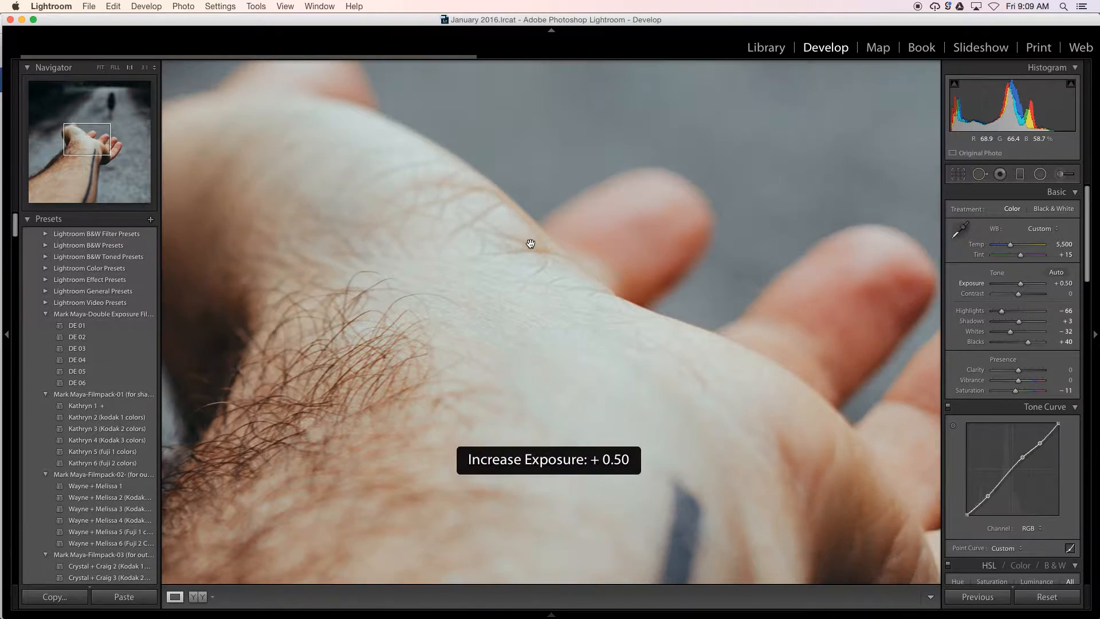
click(530, 243)
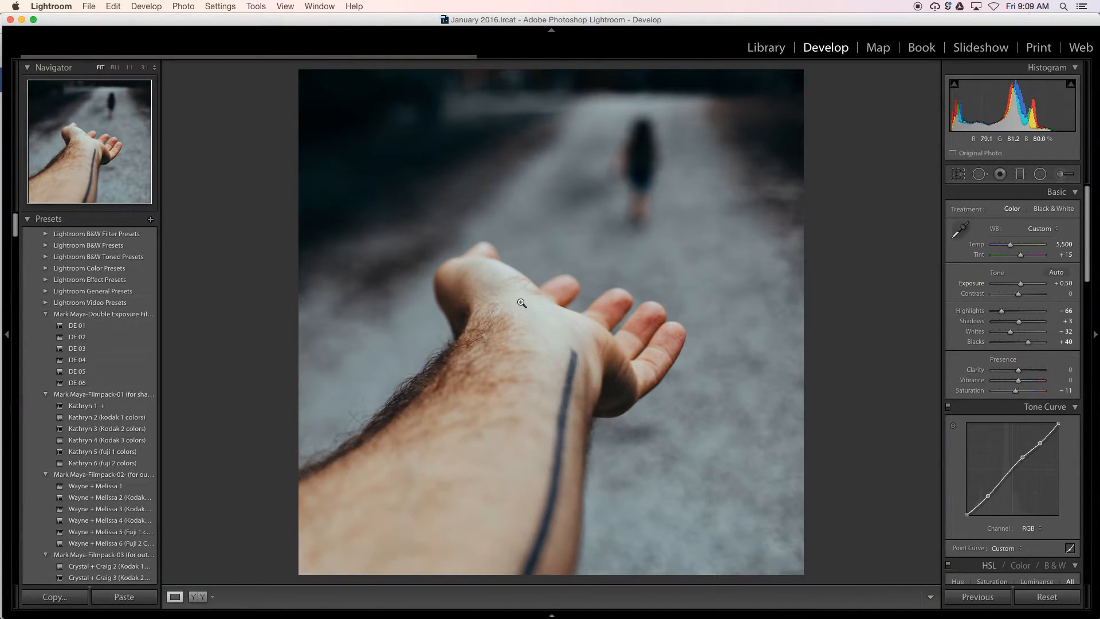
key(plus)
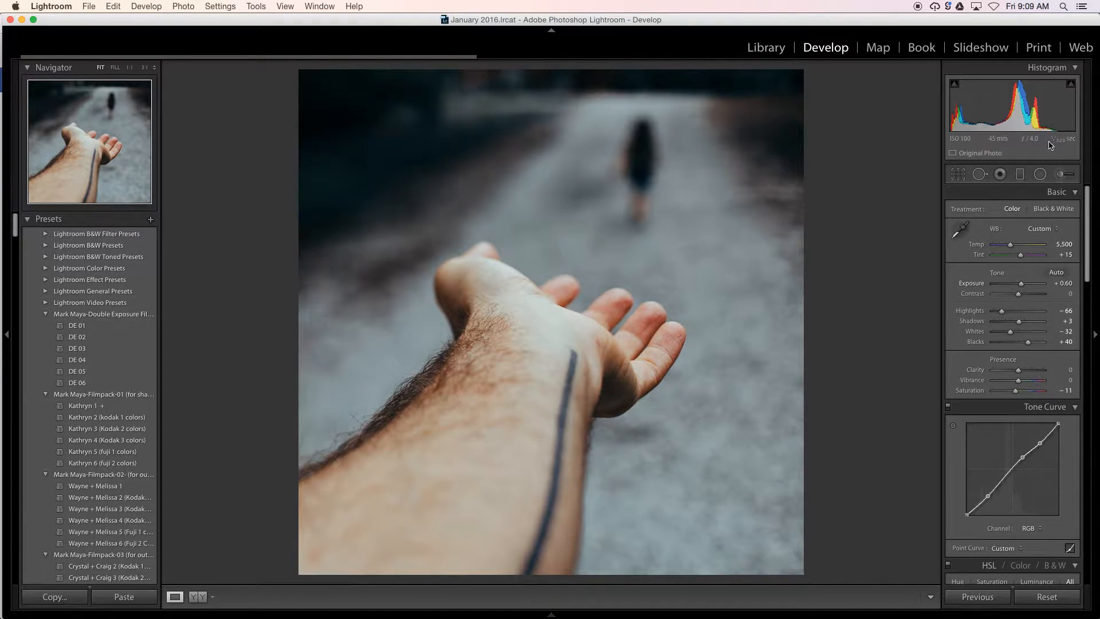
key(plus)
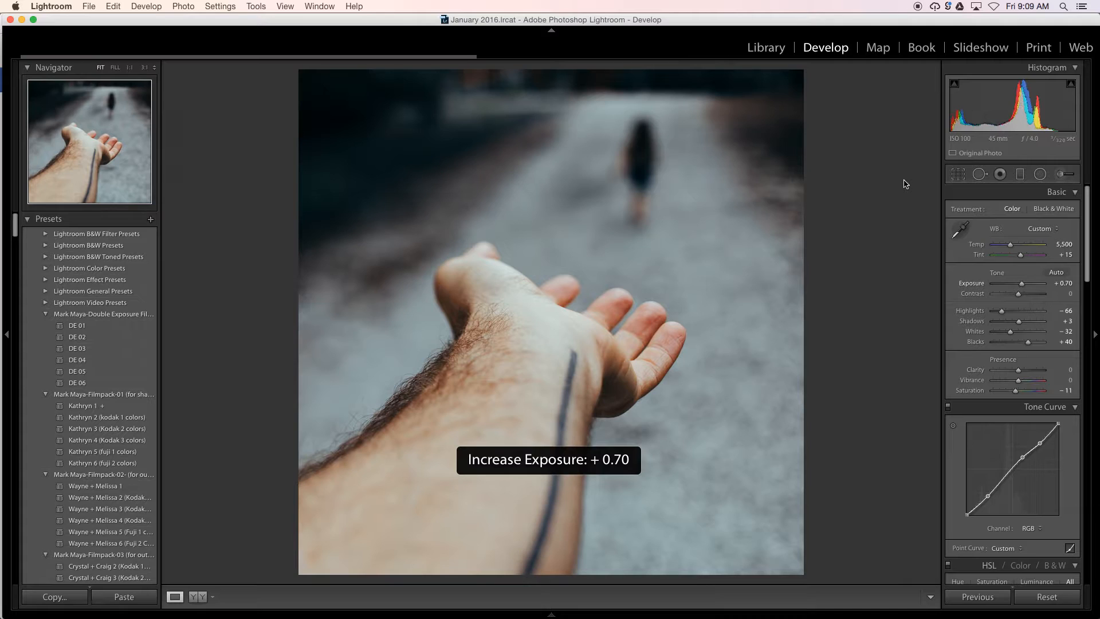
key(minus)
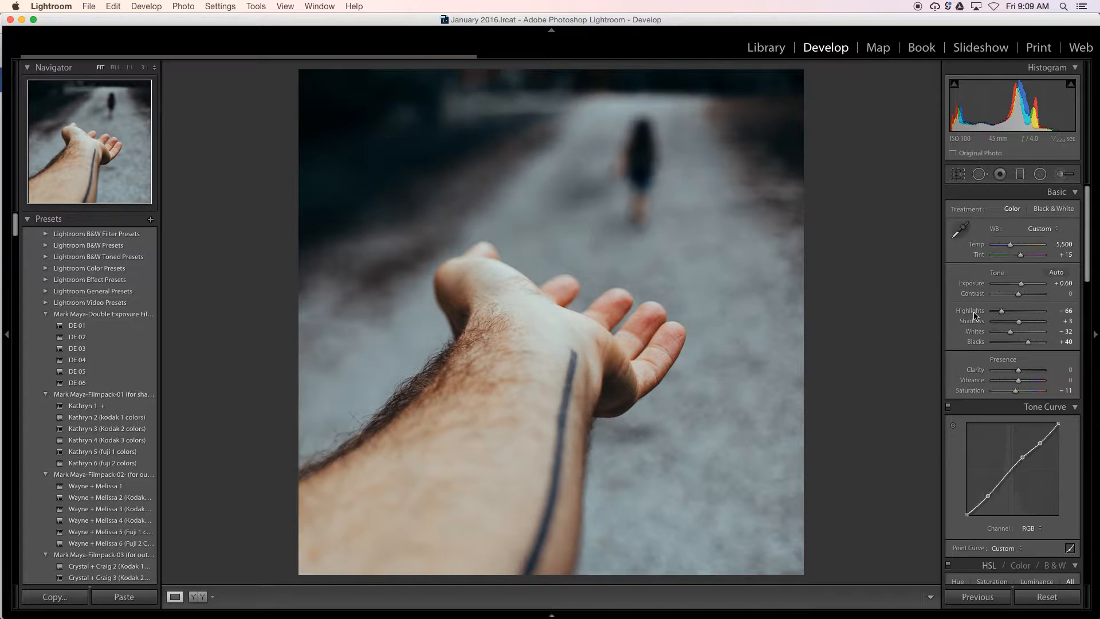
Step: Set Highlights to -71, trying higher and lower values to judge the brightness of the skin
key(minus)
key(plus)
key(plus)
key(minus)
key(Up)
key(Down)
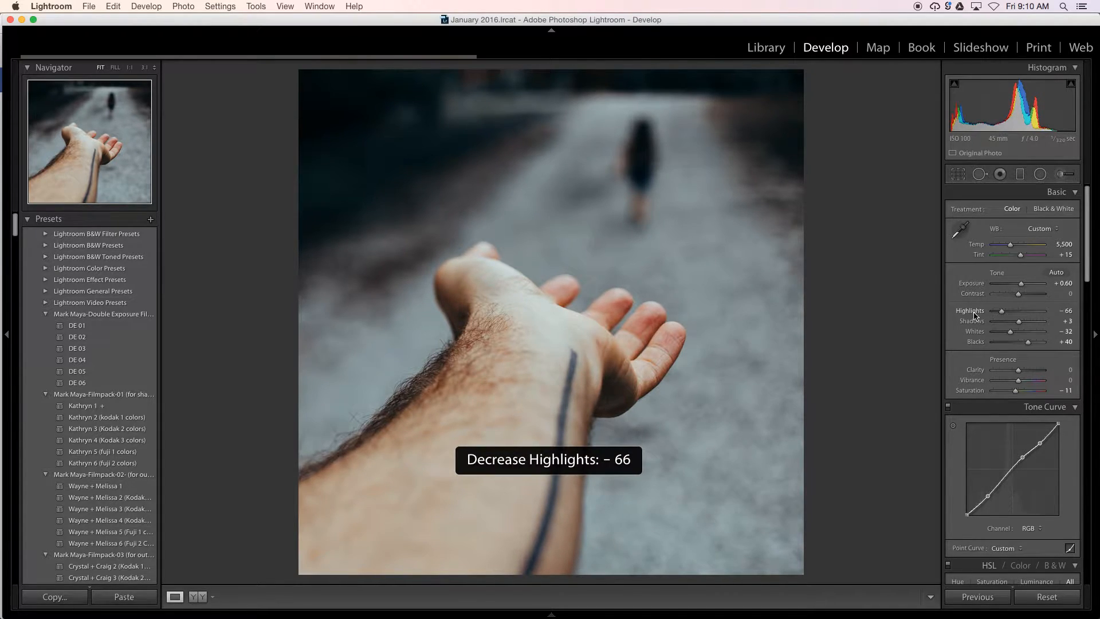
key(Up)
key(Up)
key(Down)
key(Down)
key(Down)
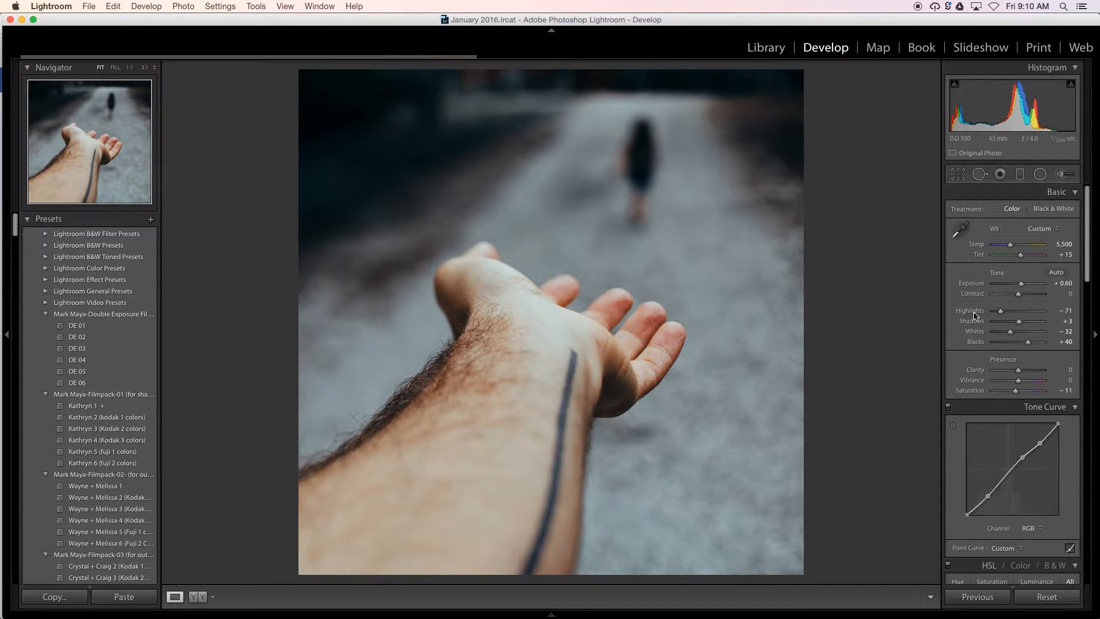
Step: Set Shadows to -12, stepping the value up and down to judge the darker tones
click(974, 314)
key(minus)
key(minus)
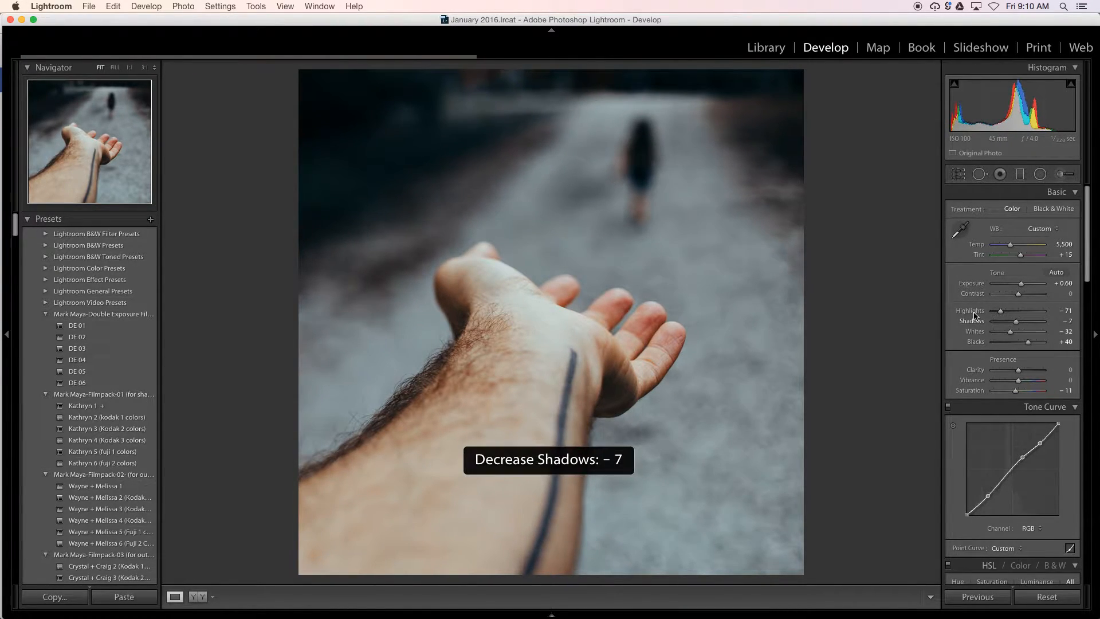
key(minus)
key(equal)
key(minus)
Step: Try higher and lower Whites values on the photo and return to -32
key(period)
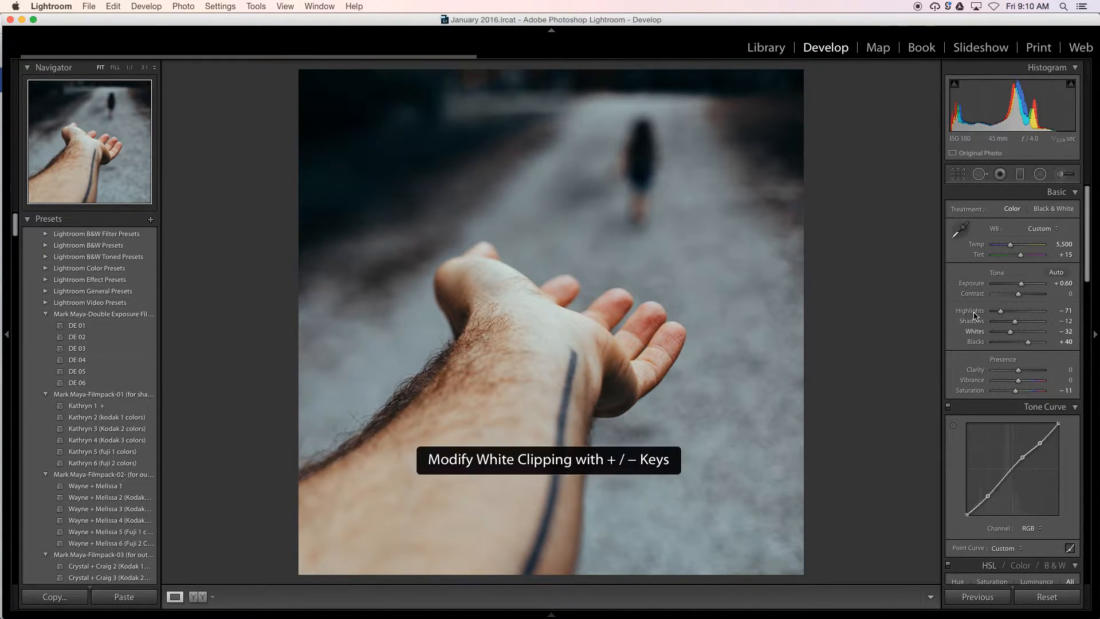
key(minus)
key(equal)
key(equal)
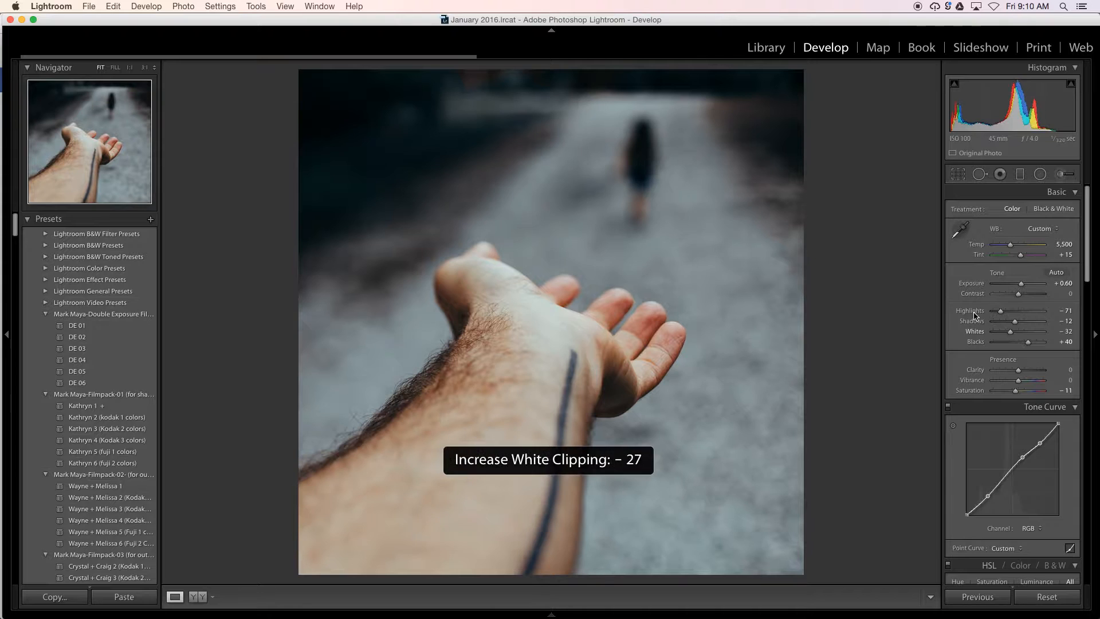
key(equal)
key(minus)
key(minus)
key(minus)
key(minus)
key(minus)
key(equal)
key(equal)
key(equal)
Step: Set Blacks to +25, testing lighter and darker values against the shadowed area beside the path
key(period)
key(minus)
key(minus)
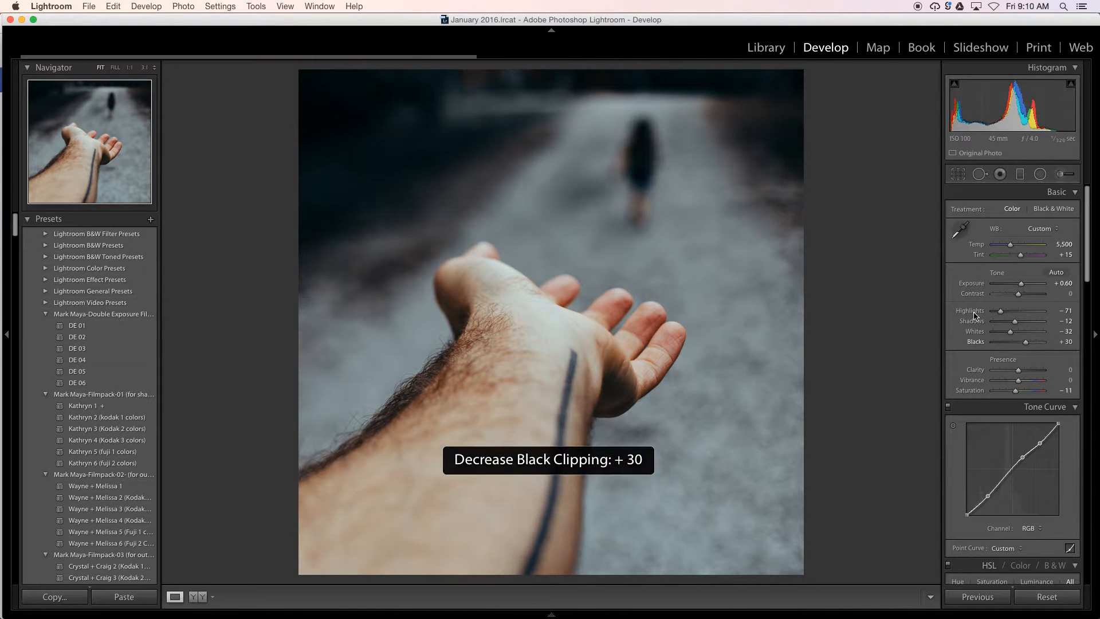
key(equal)
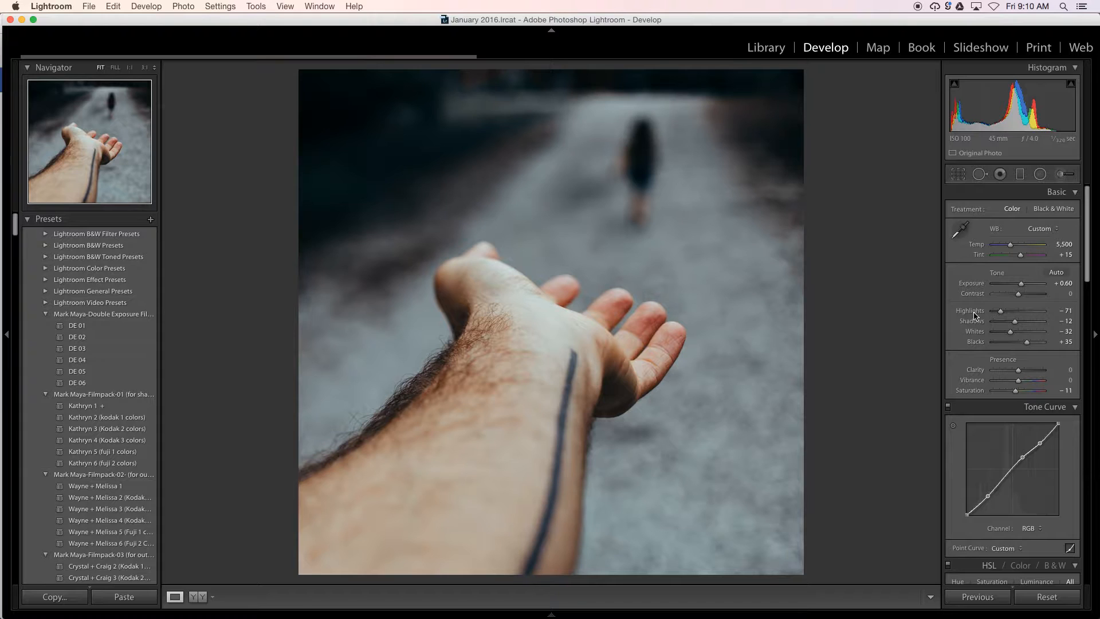
key(comma)
key(period)
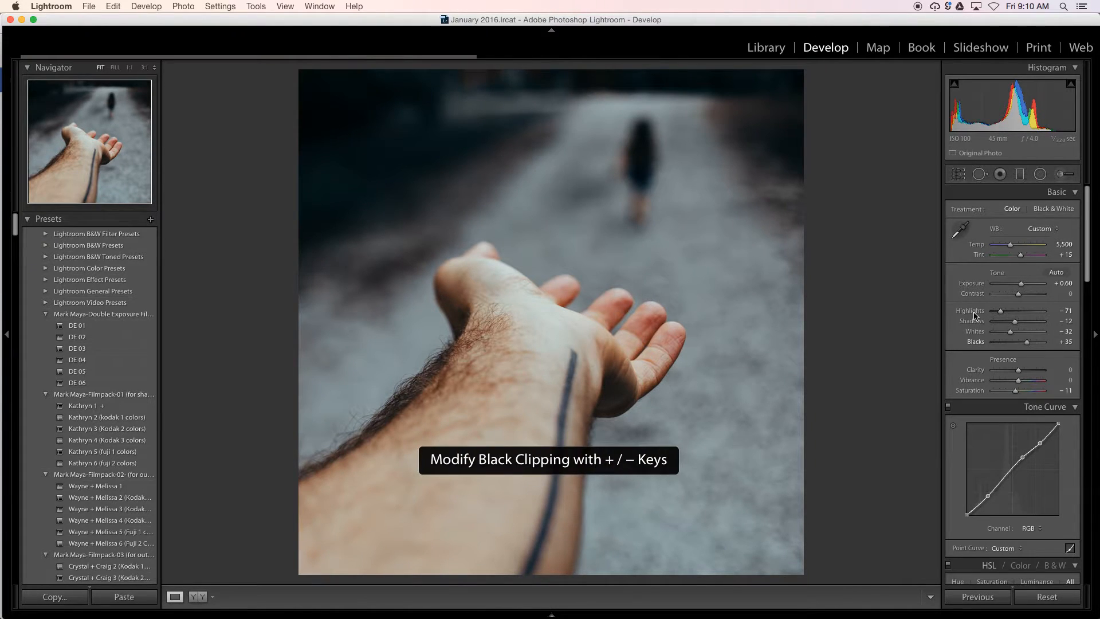
key(minus)
key(minus)
key(equal)
key(minus)
key(equal)
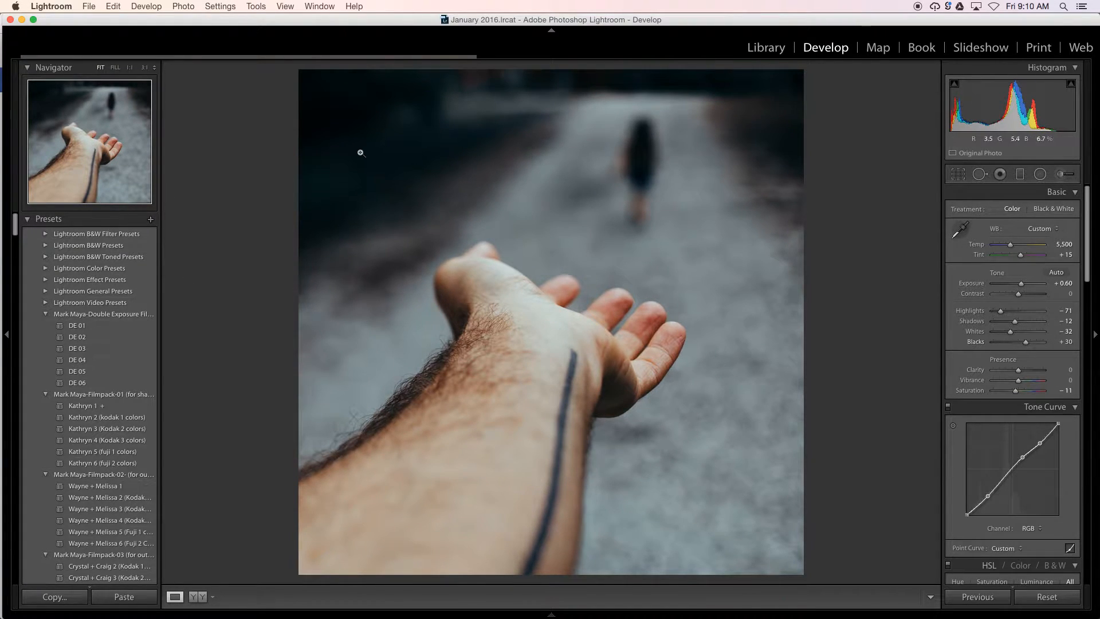
key(minus)
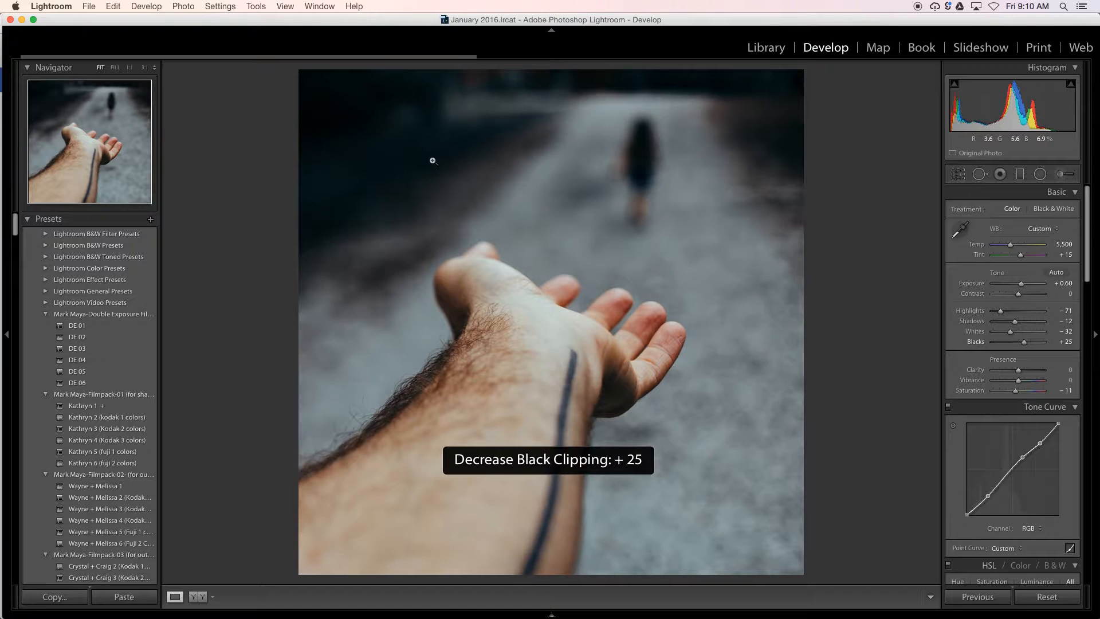
key(equal)
key(minus)
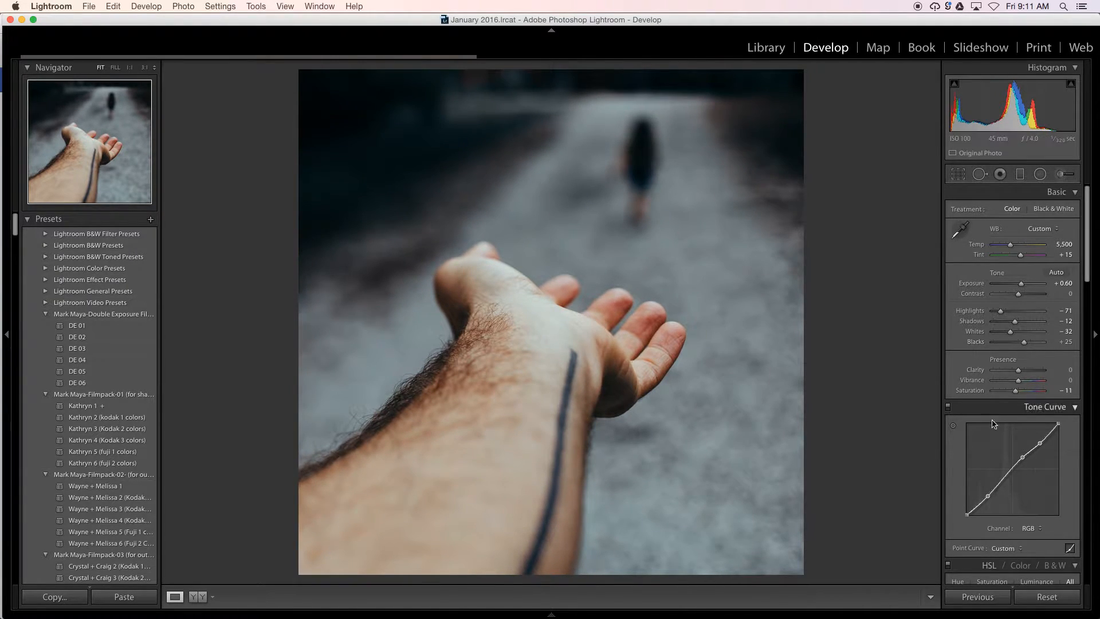
Step: Show the Tone Curve's region adjustments and set Highlights to +5 and Darks to -2
scroll(997, 432, down, 3)
scroll(997, 431, down, 5)
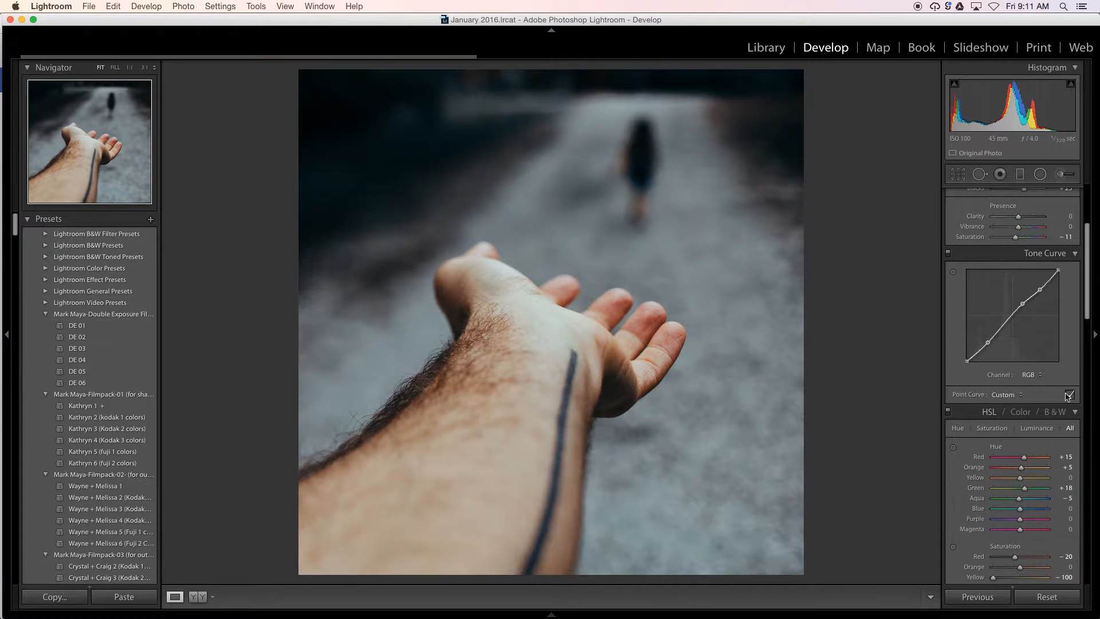
click(1069, 395)
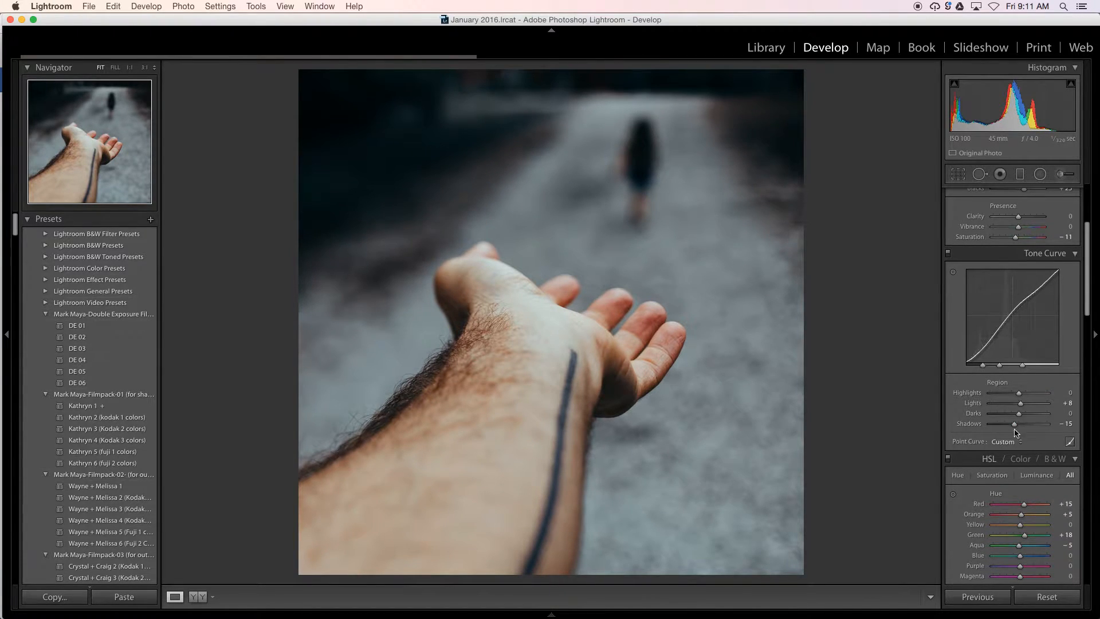
drag(1020, 394, 1021, 393)
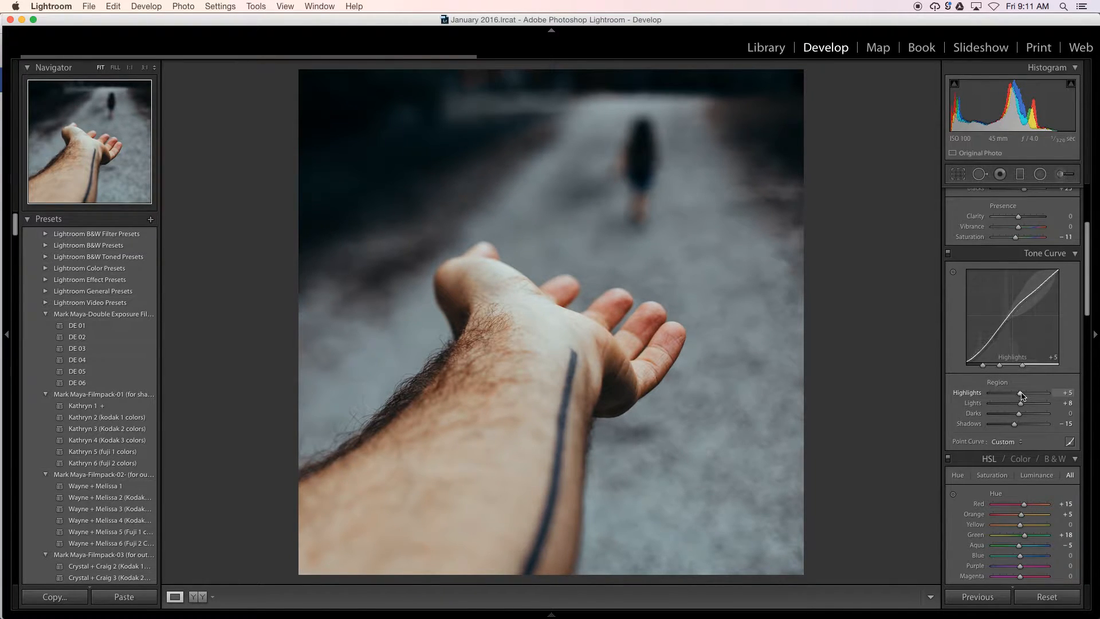
drag(1019, 413, 1018, 413)
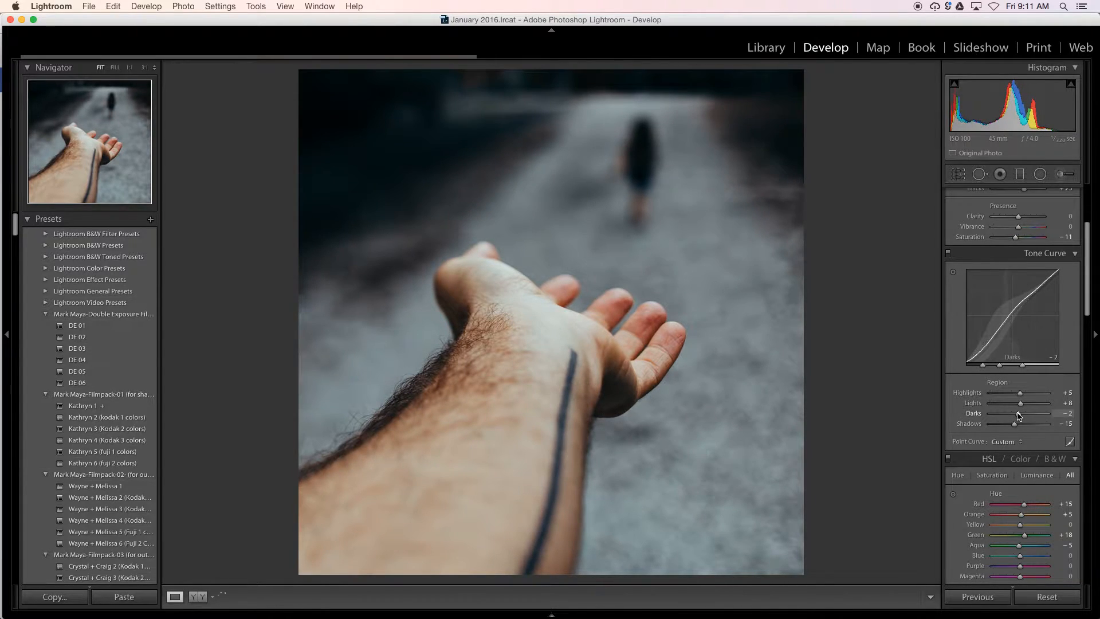
Step: Compare the edited photo repeatedly with its Before version, examining the skin, the path and the distant figure
key(backslash)
key(backslash)
key(backslash)
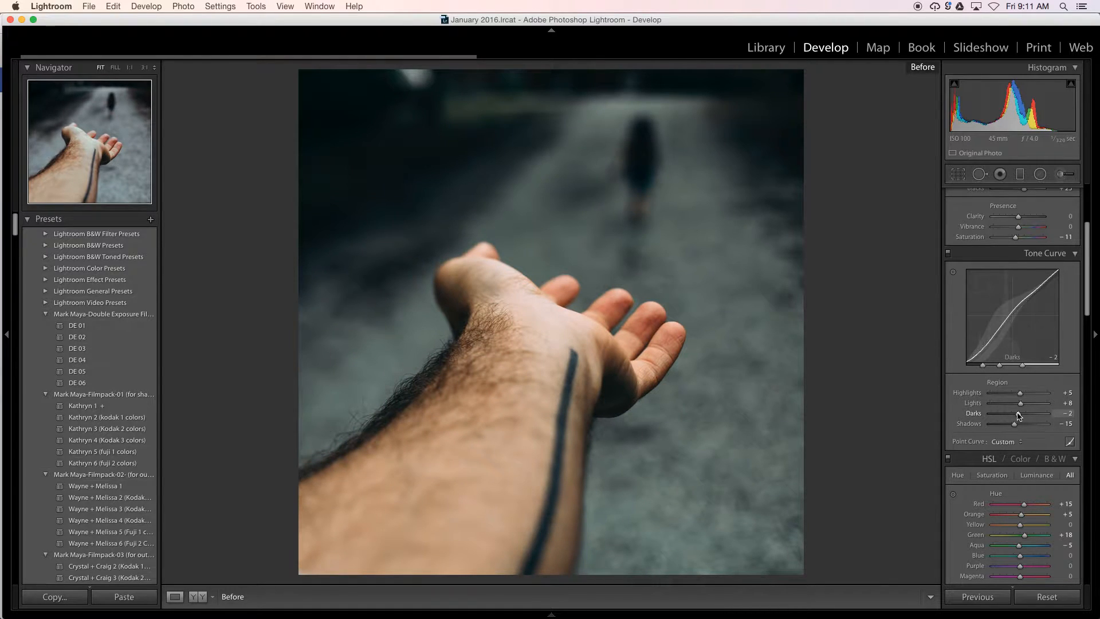
key(backslash)
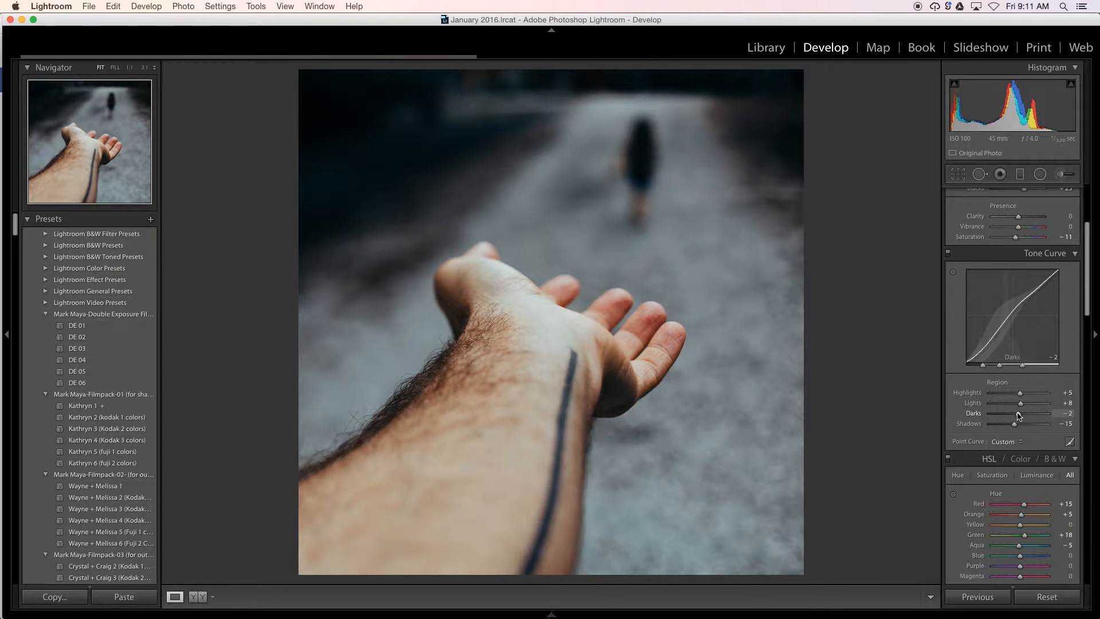
key(backslash)
key(backslash)
key(backslash)
key(backslash)
key(backslash)
key(backslash)
key(backslash)
key(backslash)
key(backslash)
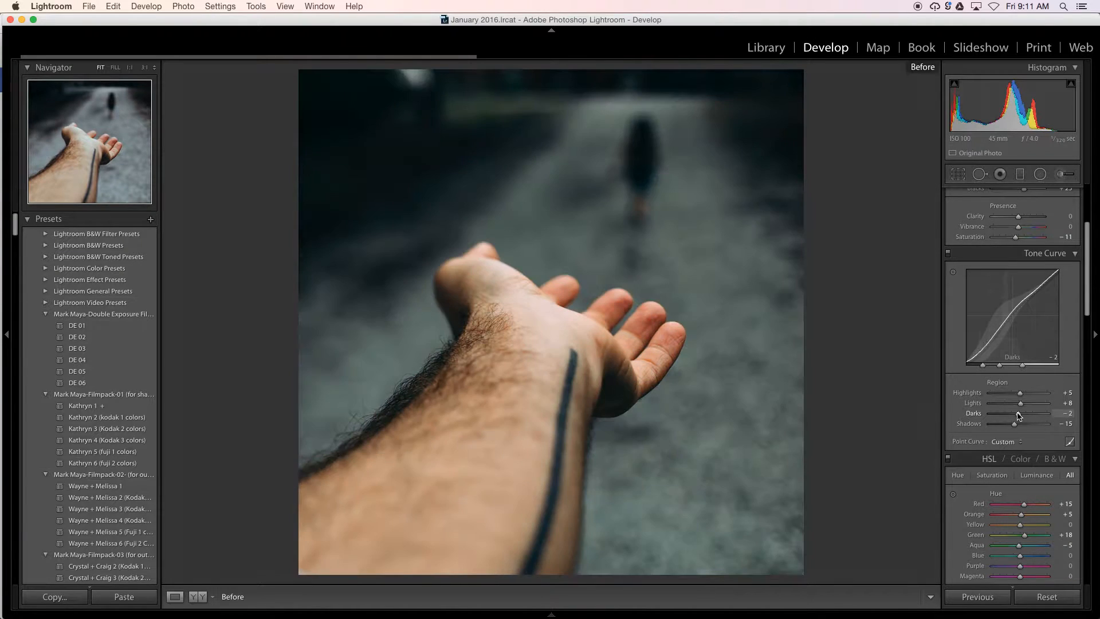
key(backslash)
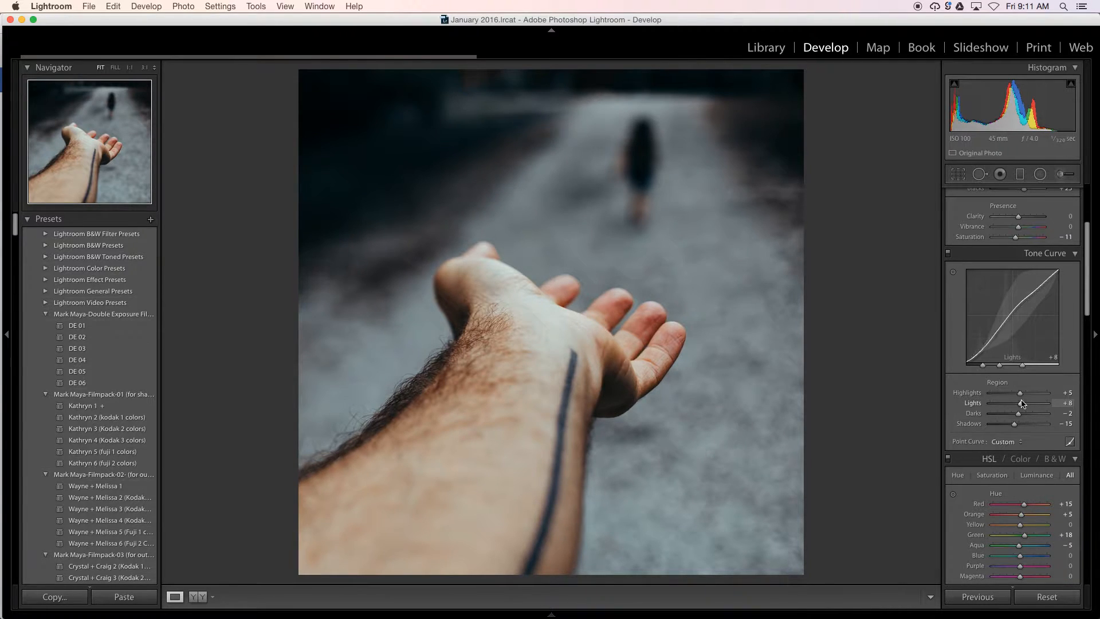
key(backslash)
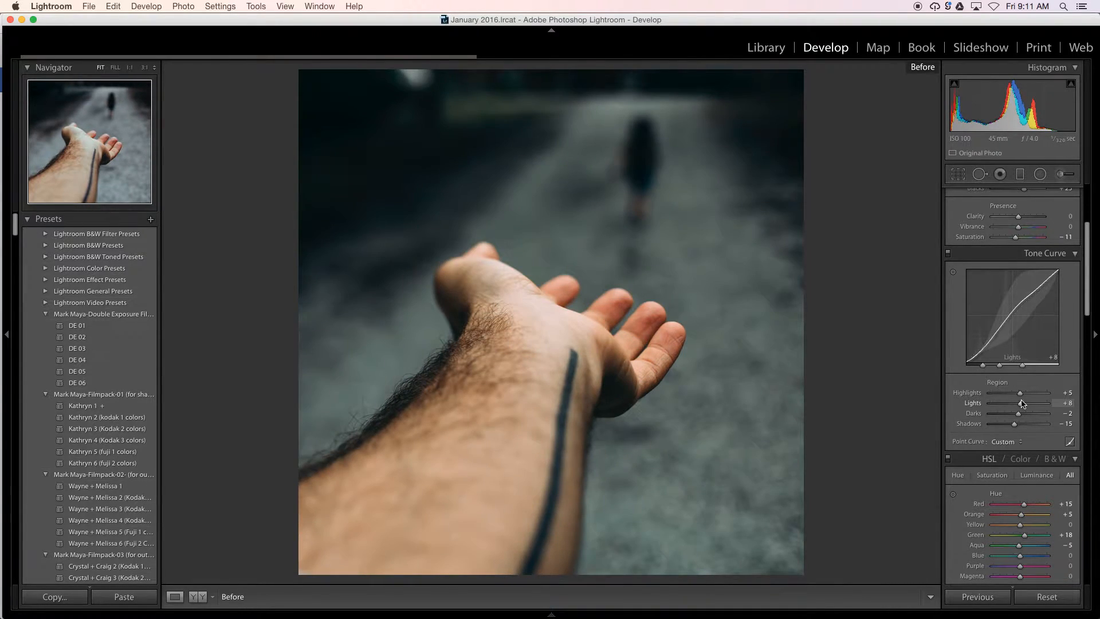
key(backslash)
key(backslash)
key(backslash)
key(backslash)
key(backslash)
key(backslash)
key(backslash)
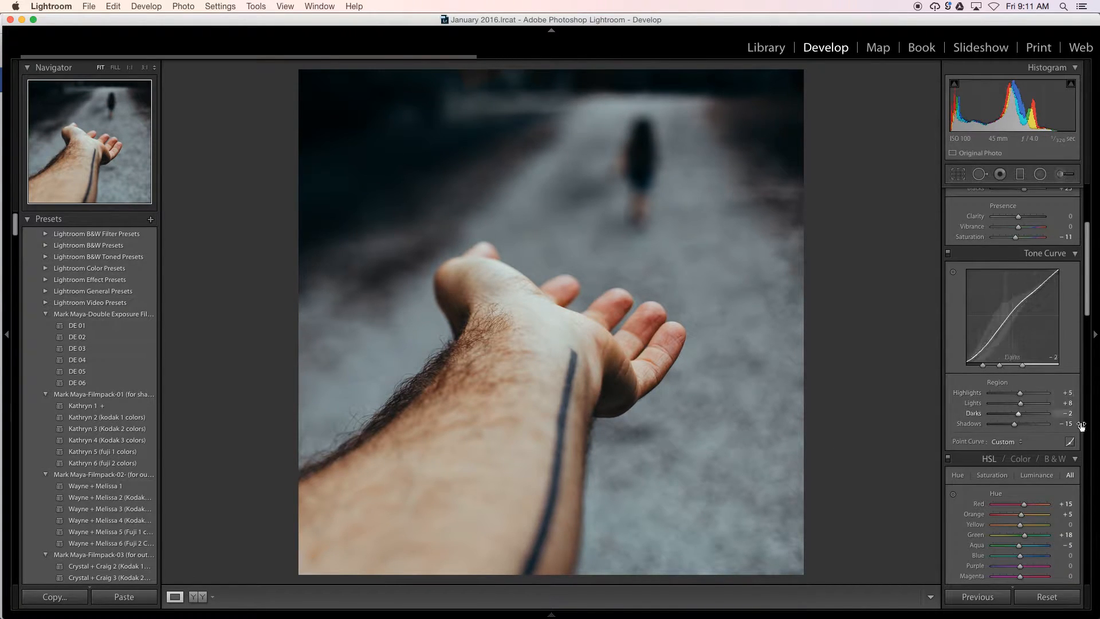
Step: Add a point near the bright end of the RGB point curve at about 91.4 / 87.5 %, comparing its effect on the wrist at 1:1
click(1069, 441)
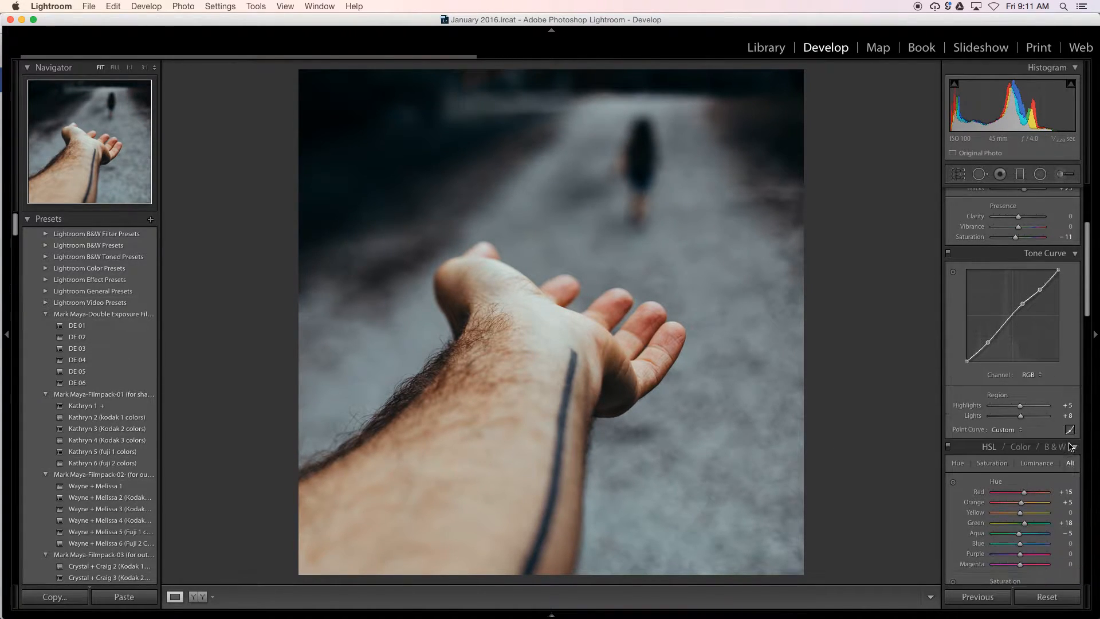
click(1051, 280)
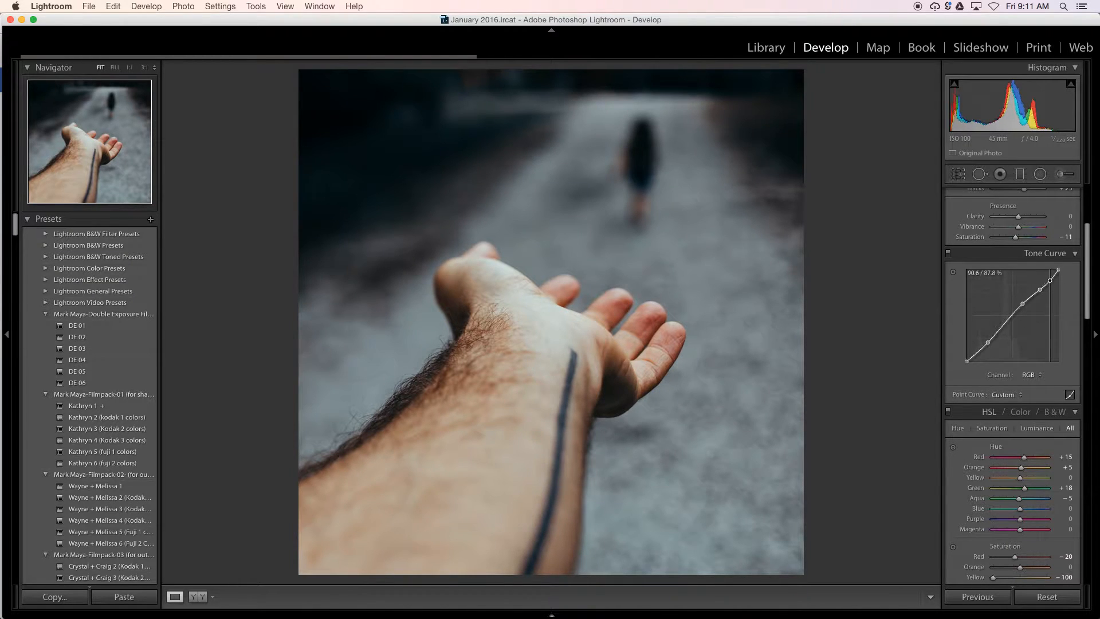
click(549, 333)
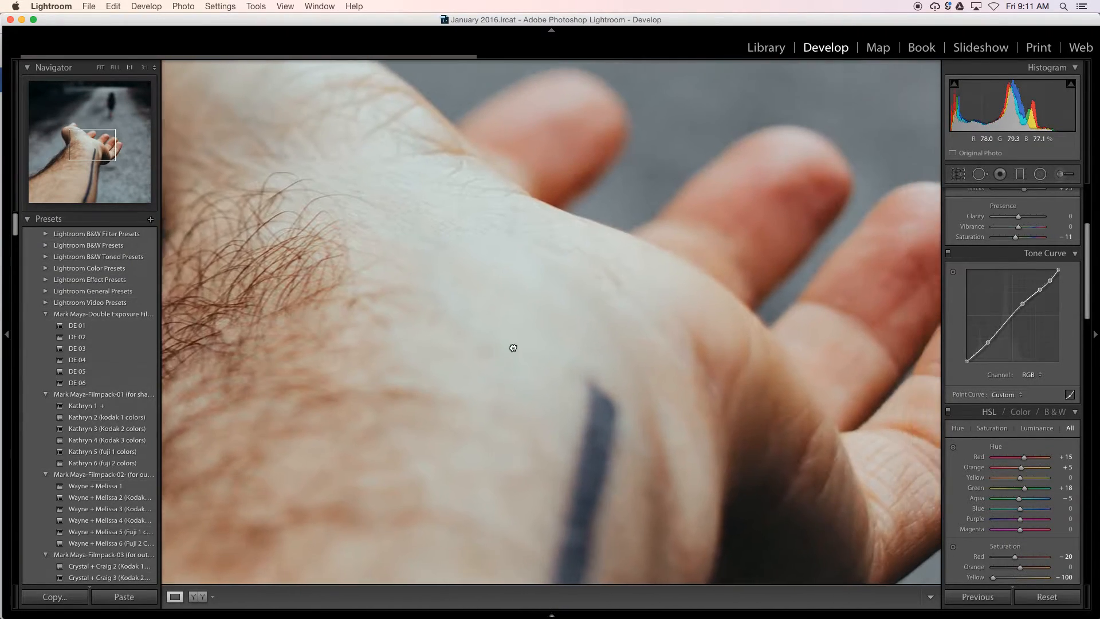
key(super+z)
key(super+z)
key(super+shift+z)
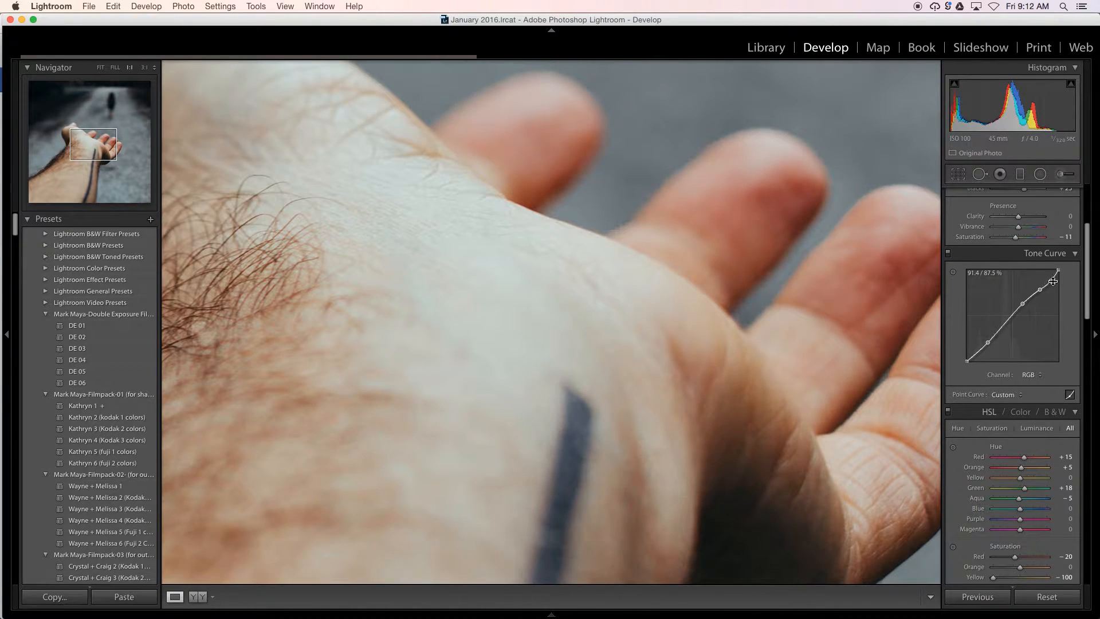
key(super+z)
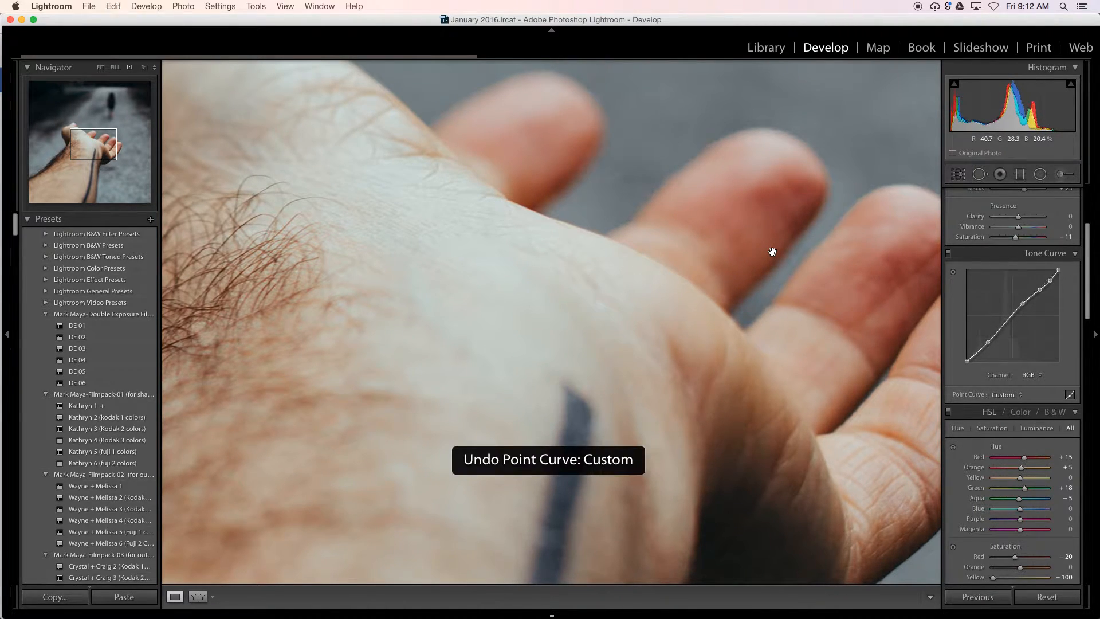
key(super+shift+z)
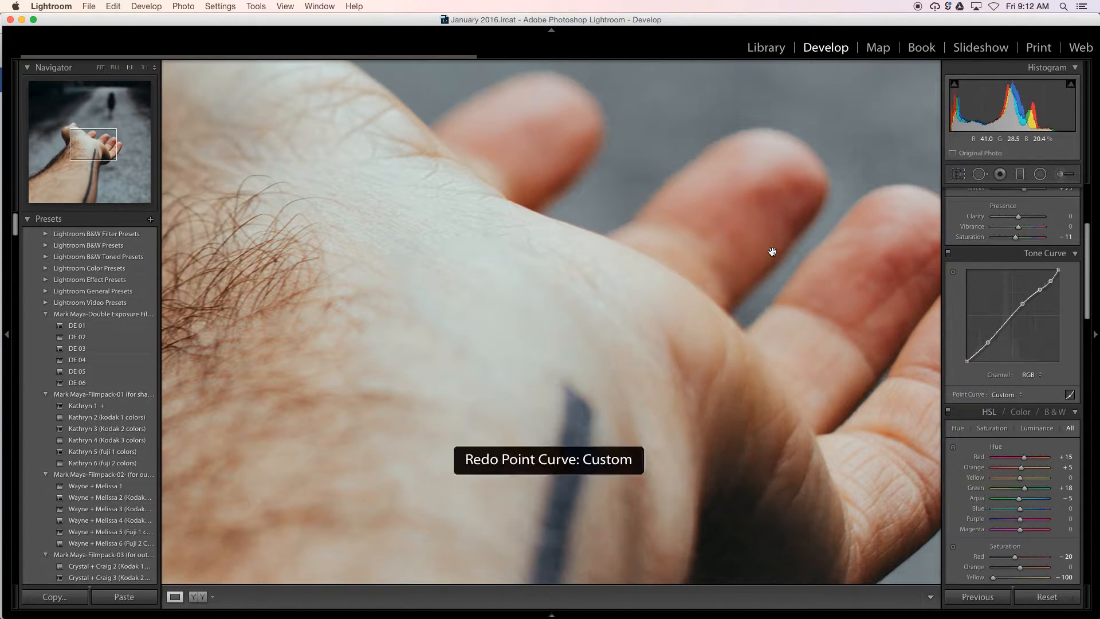
click(708, 314)
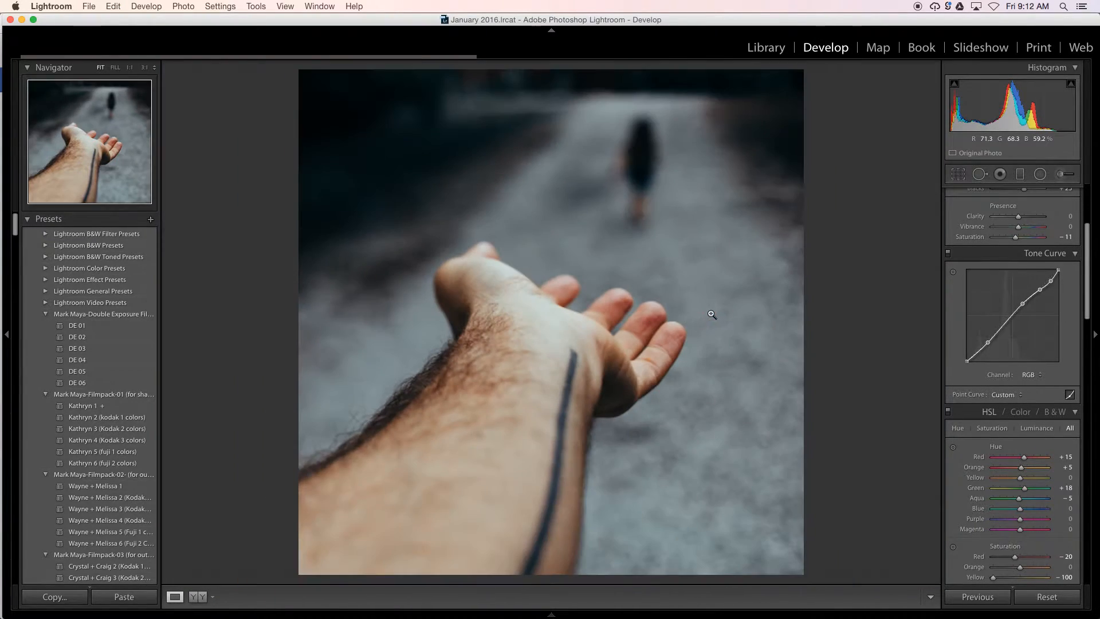
key(backslash)
Step: Try a higher Green saturation in the HSL adjustments and undo the change
scroll(994, 383, down, 5)
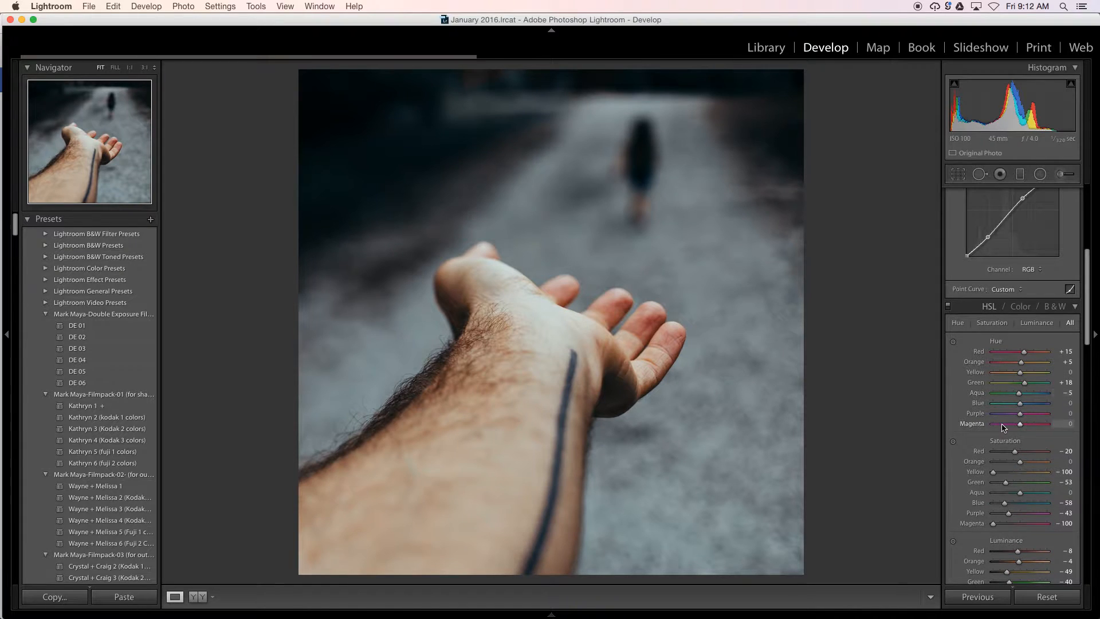
scroll(1003, 427, down, 2)
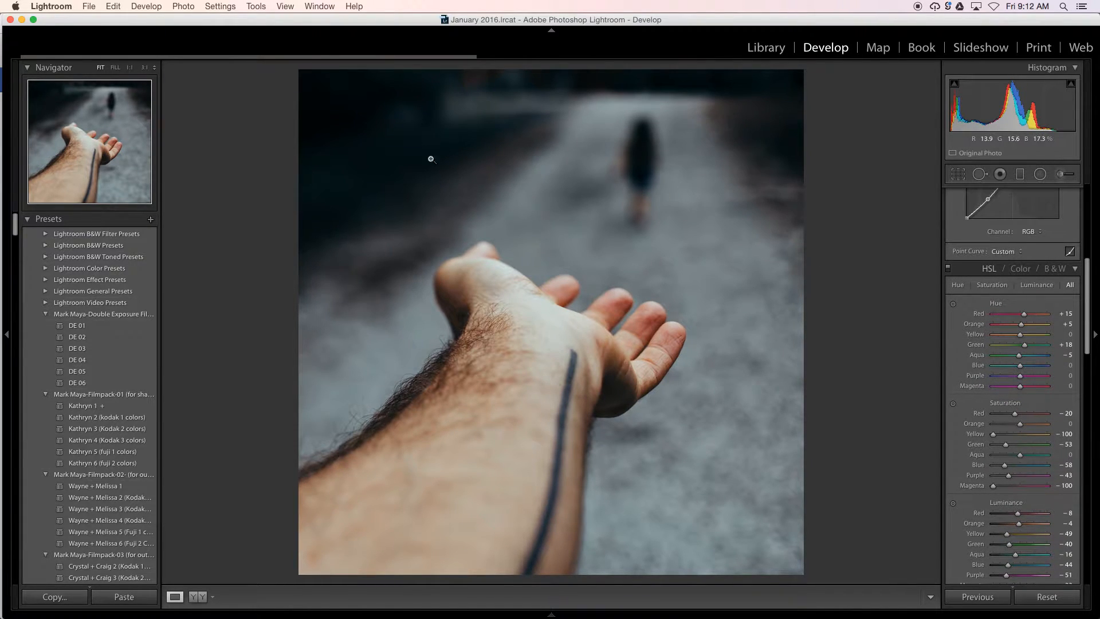
scroll(1020, 363, down, 3)
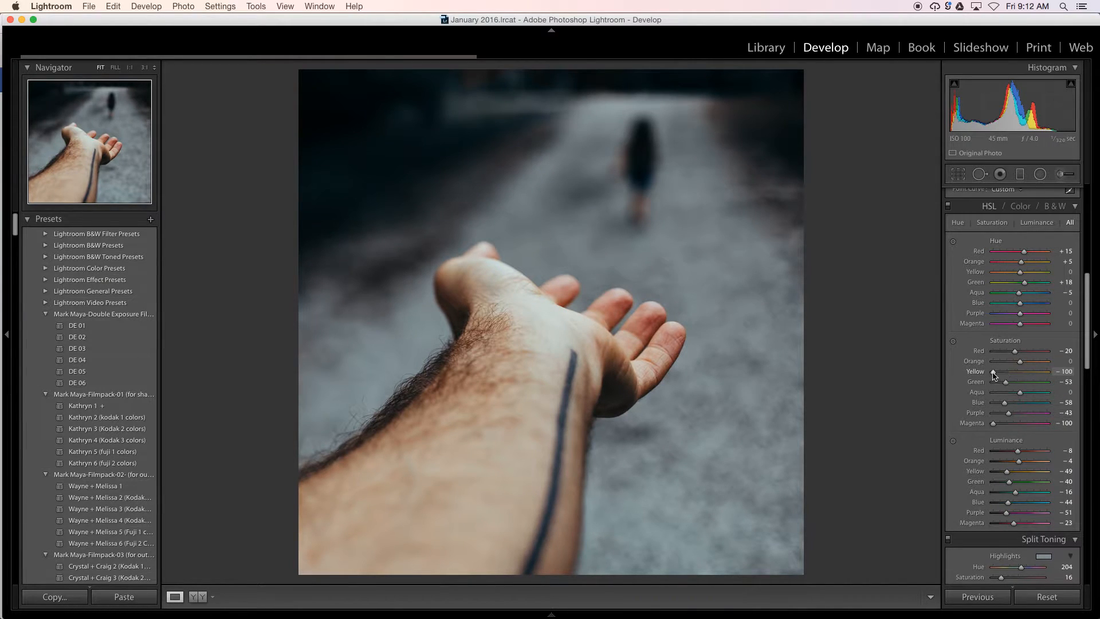
scroll(1003, 369, down, 5)
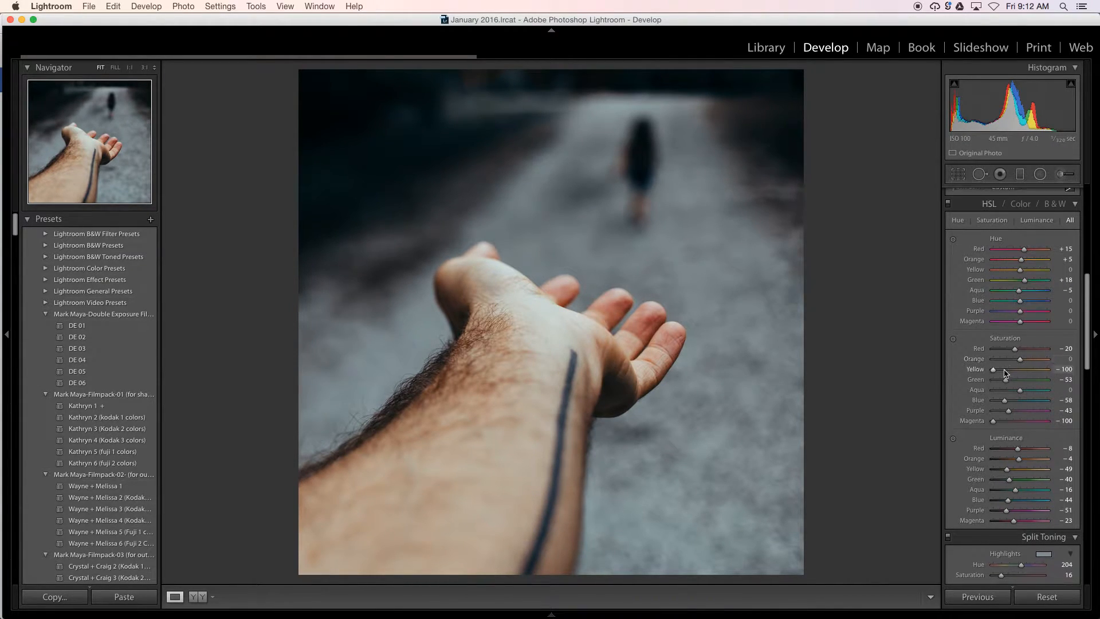
mouse_move(1008, 379)
mouse_down()
mouse_move(1046, 382)
mouse_move(997, 378)
mouse_move(1093, 382)
mouse_move(1003, 378)
mouse_move(1031, 375)
mouse_move(1012, 373)
mouse_up()
key(super+z)
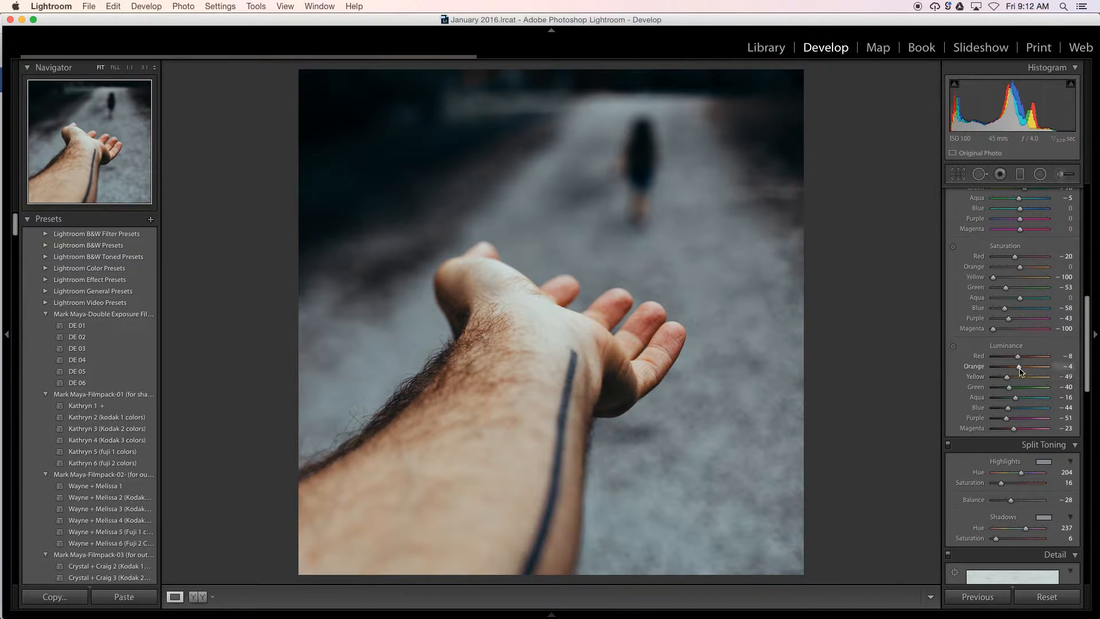
Step: Set the Orange luminance to +3, trying +17 and comparing the skin with and without the change
mouse_move(1021, 371)
mouse_down()
mouse_move(1040, 371)
mouse_move(1029, 371)
mouse_up()
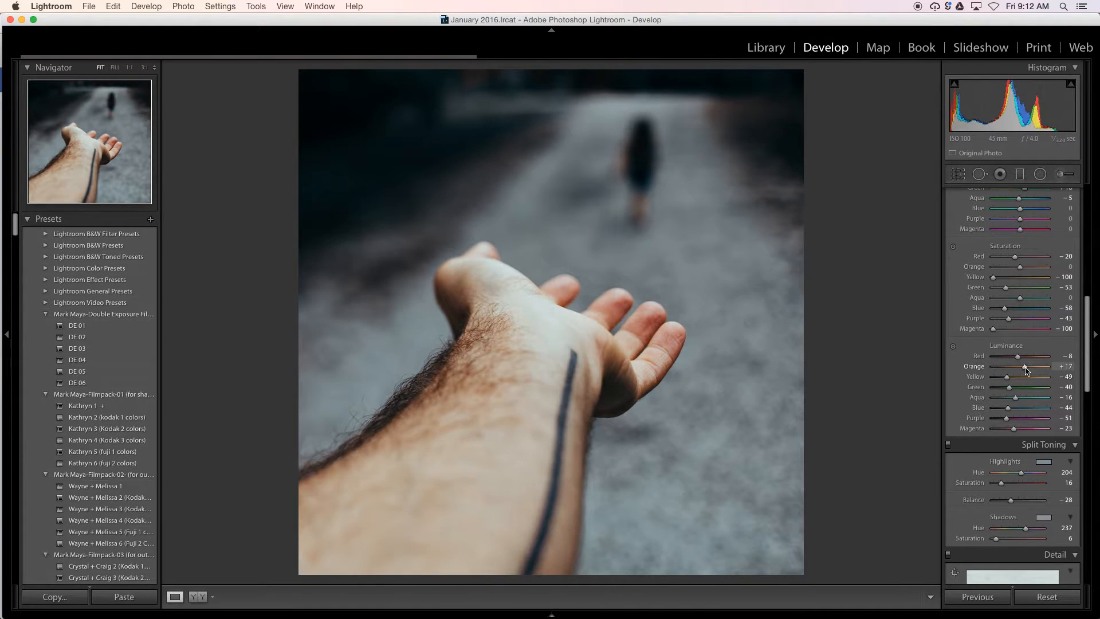
key(super+z)
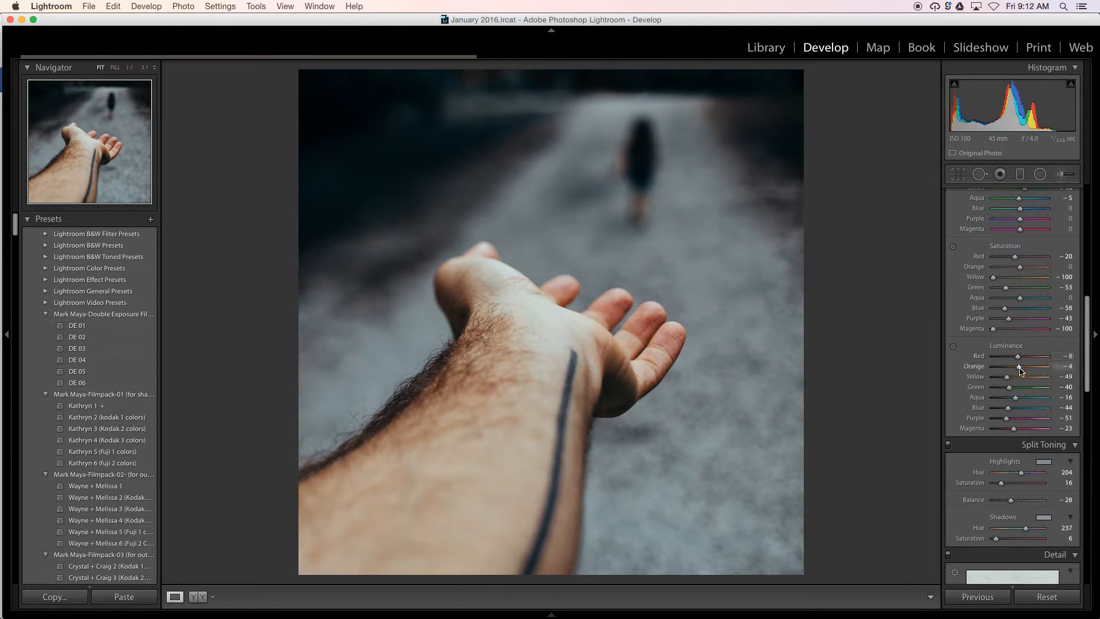
drag(1020, 369, 1022, 370)
key(super+z)
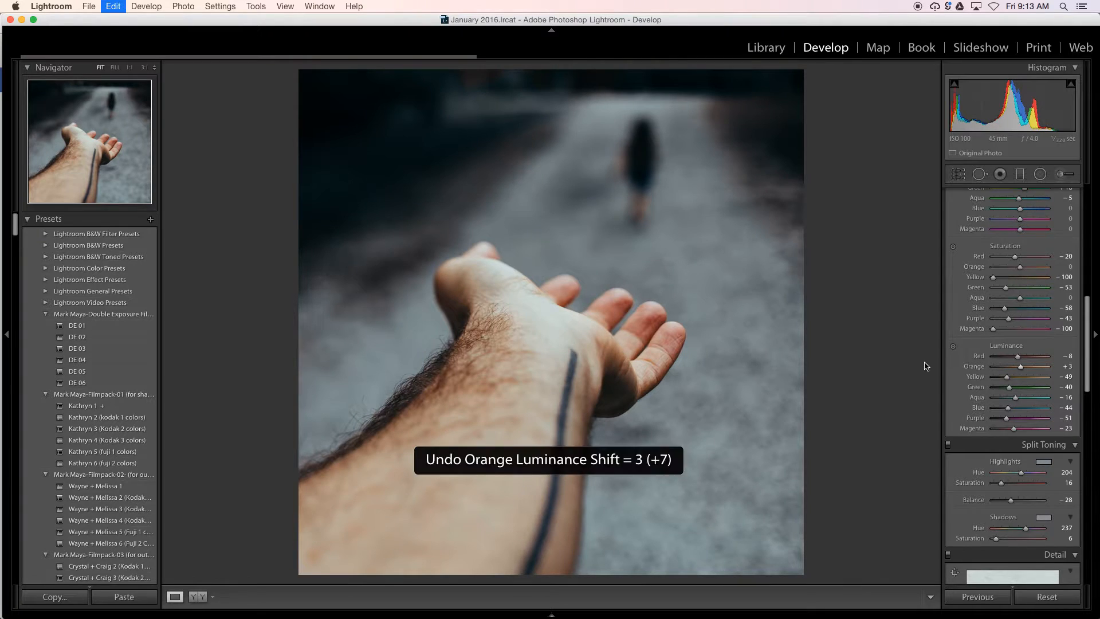
key(super+shift+z)
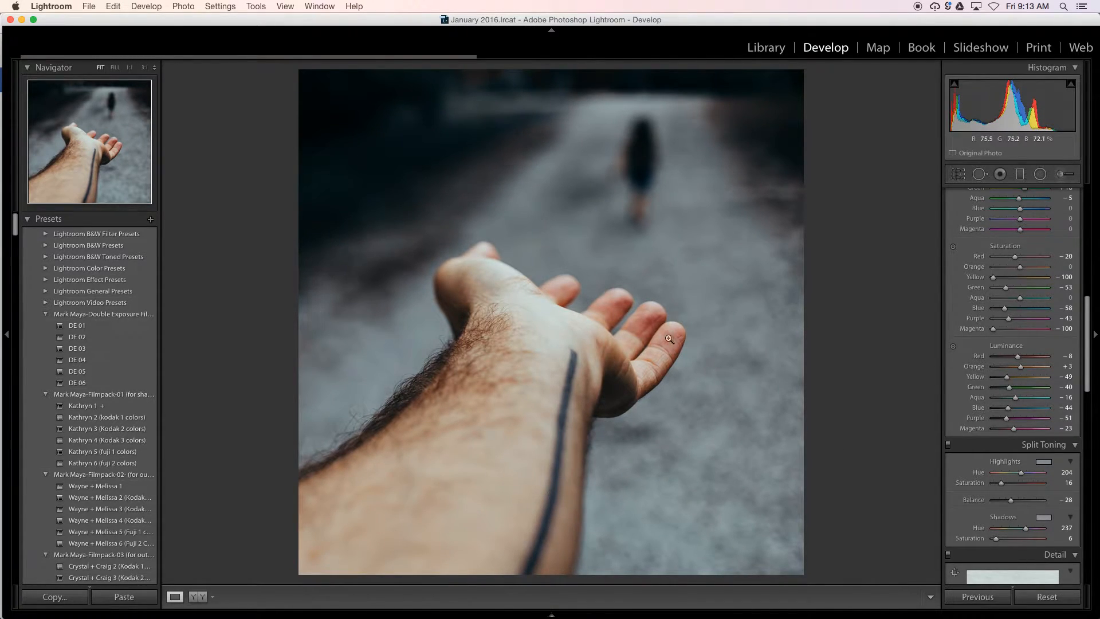
Step: Compare the edited photo with its Before version, examining the fingers, the forearm and the path
key(backslash)
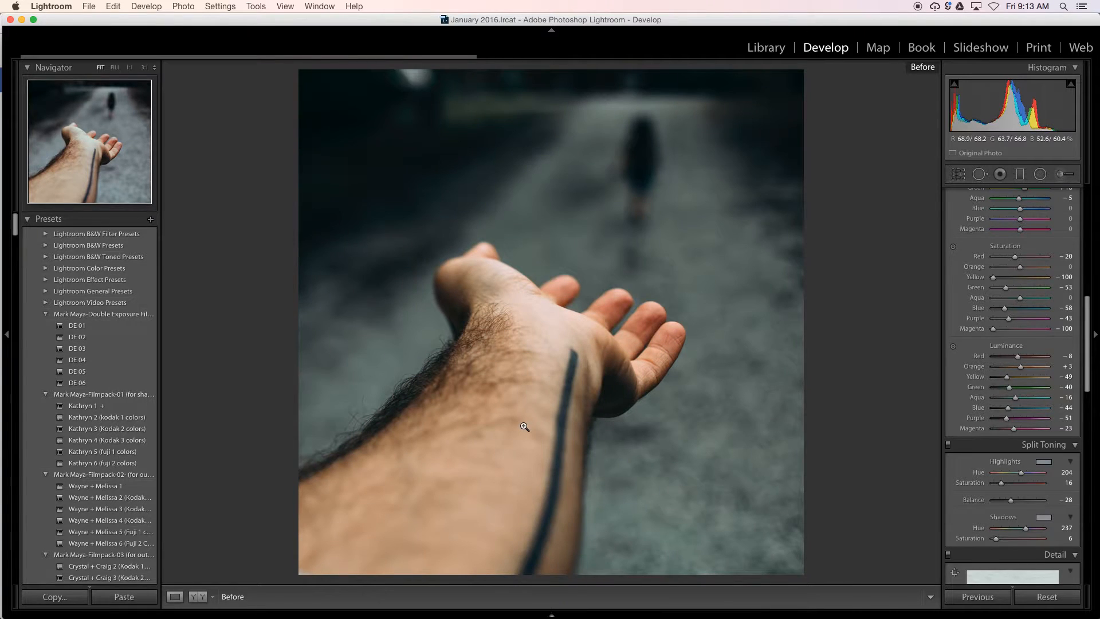
key(backslash)
key(backslash)
key(backslash)
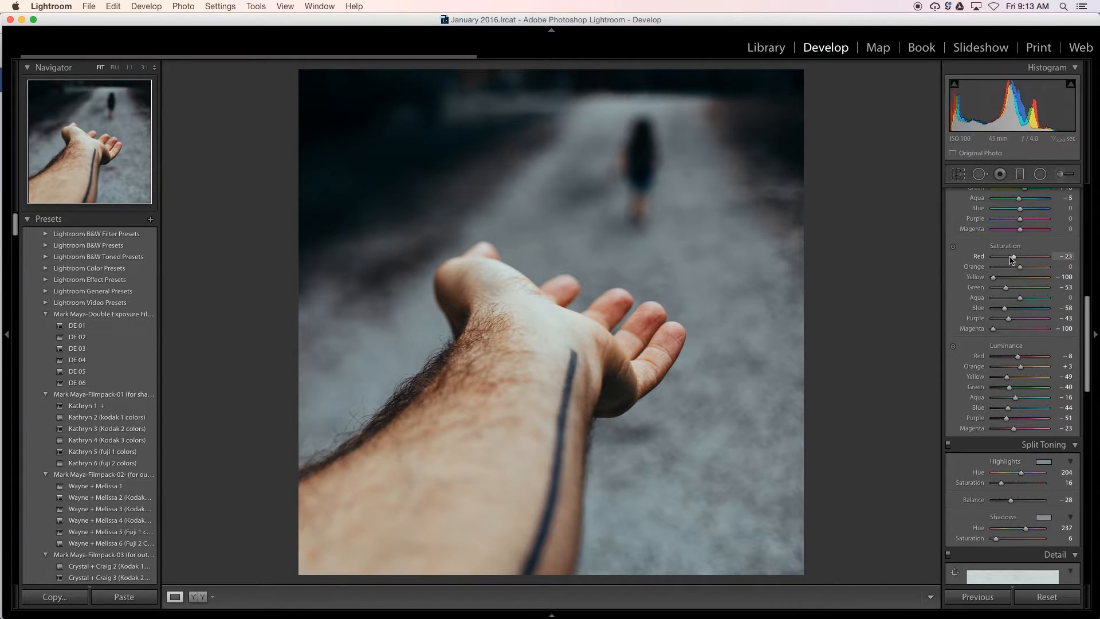
Step: Set the Red saturation to -27 in the HSL adjustments, trying -100 and comparing its effect on the fingers
drag(1008, 256, 966, 255)
key(super+z)
key(super+shift+z)
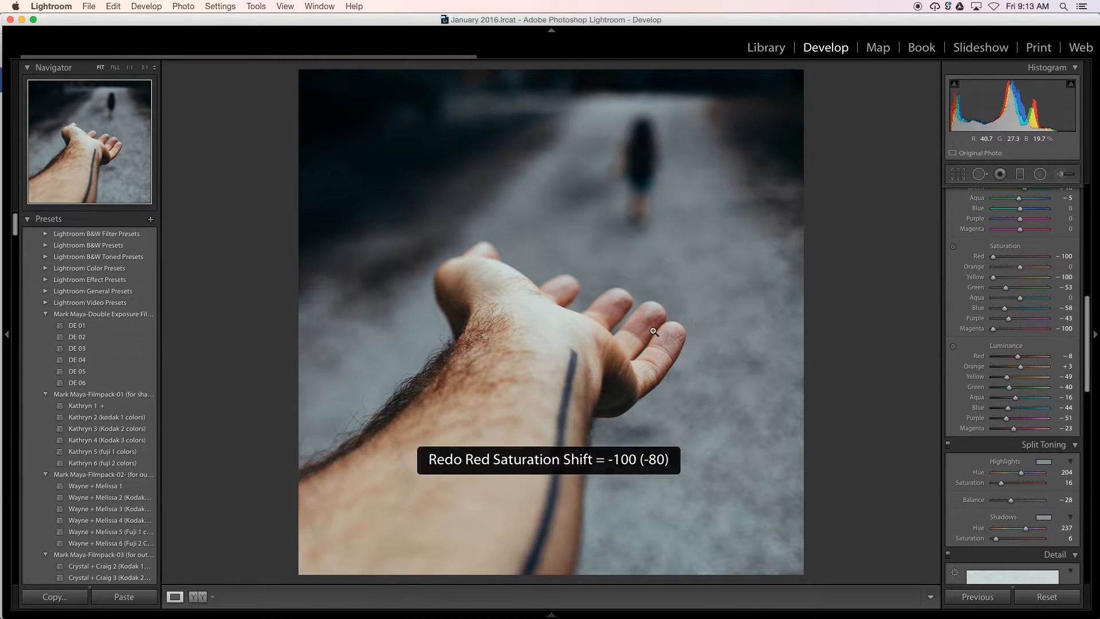
key(super+z)
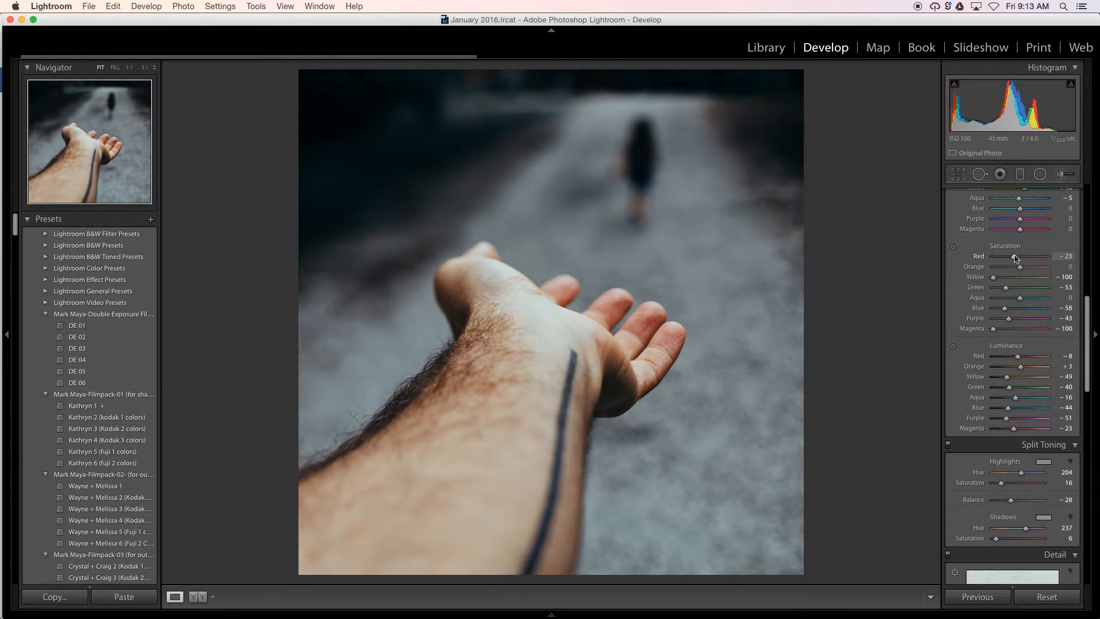
drag(1015, 258, 1014, 257)
Step: Try a different Orange saturation, undo the change and compare the photo with its Before version
mouse_move(1024, 266)
mouse_down()
mouse_move(1001, 269)
mouse_move(1054, 270)
mouse_move(995, 270)
mouse_move(1037, 269)
mouse_move(1010, 270)
mouse_up()
key(super+z)
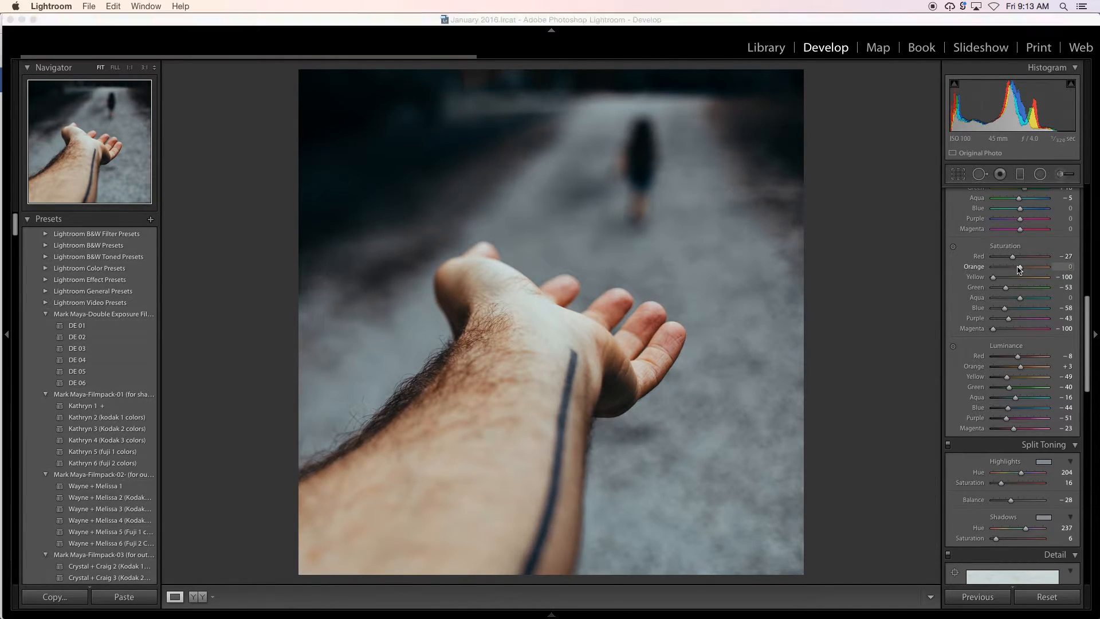
scroll(1012, 377, down, 5)
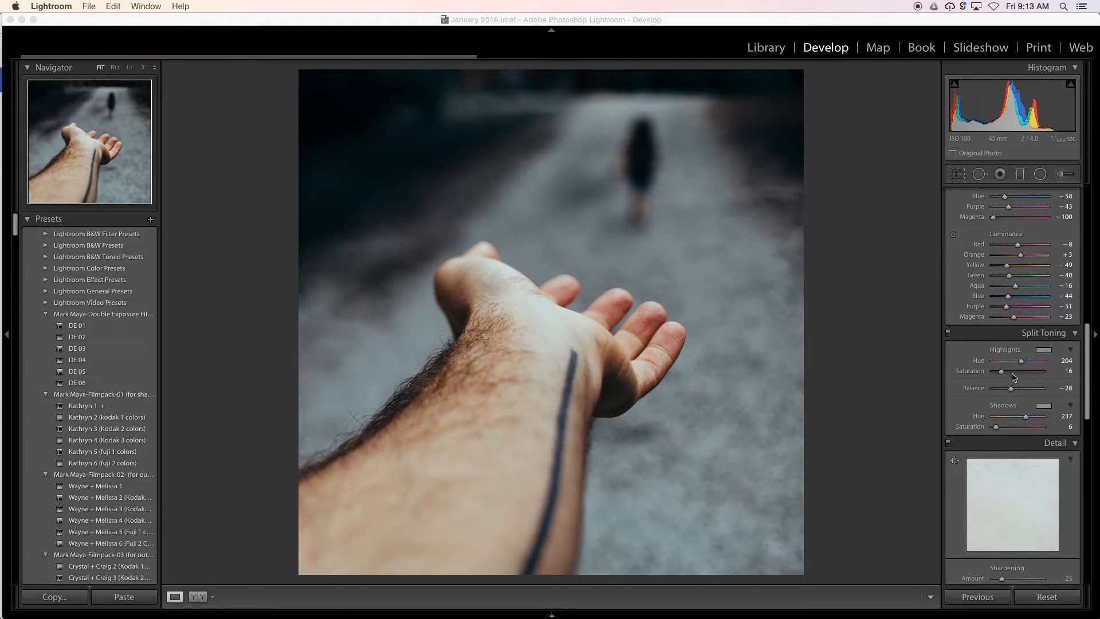
scroll(1013, 377, down, 1)
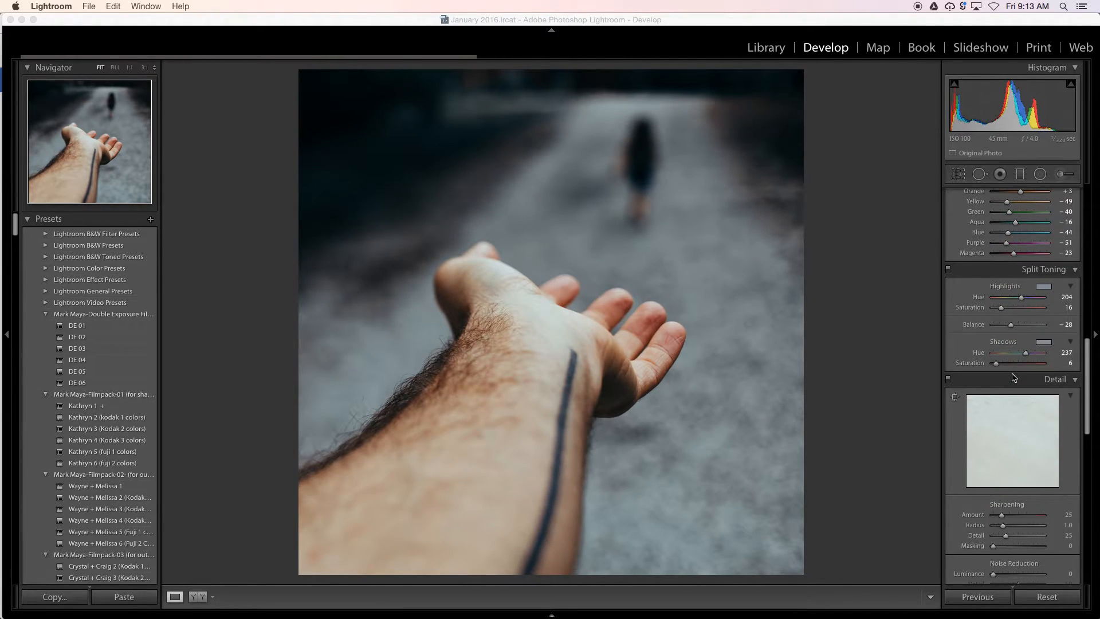
click(911, 359)
key(backslash)
key(backslash)
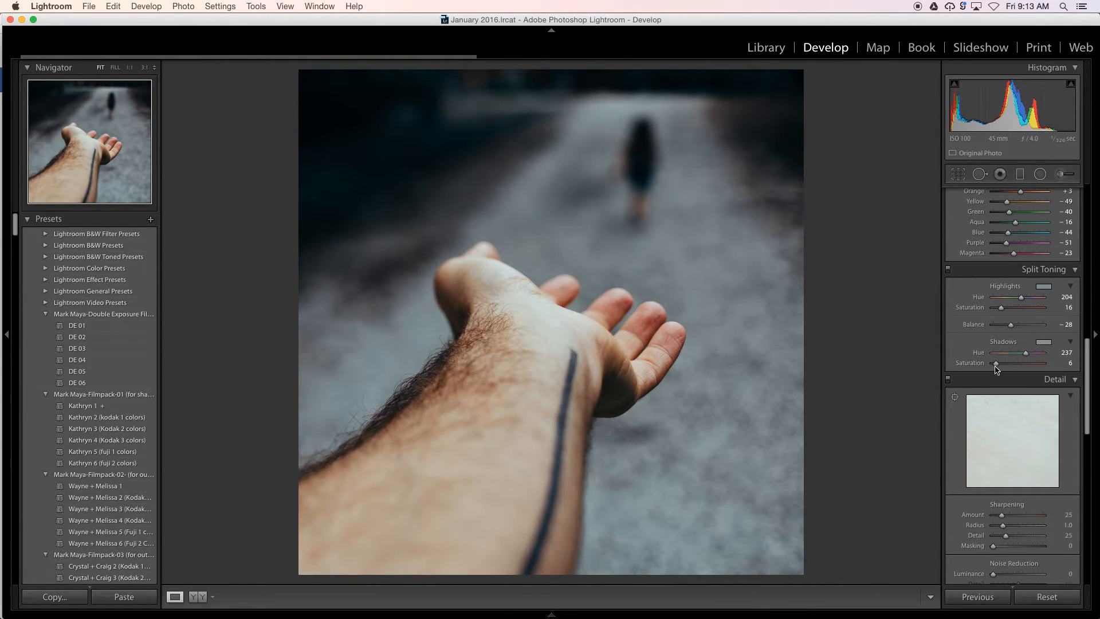
Step: Try other saturation and hue values for the Split Toning shadows, including hue 223, and undo the changes
mouse_move(997, 364)
mouse_down()
mouse_move(1024, 367)
mouse_move(992, 358)
mouse_up()
key(super+z)
drag(1026, 355, 1028, 356)
key(super+z)
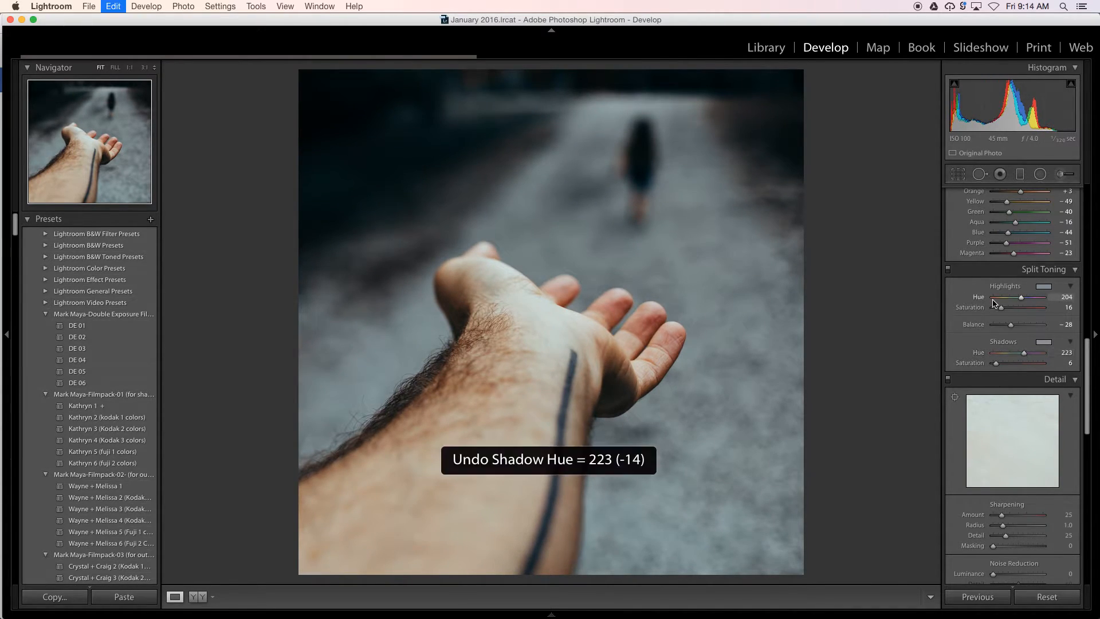
key(super+shift+z)
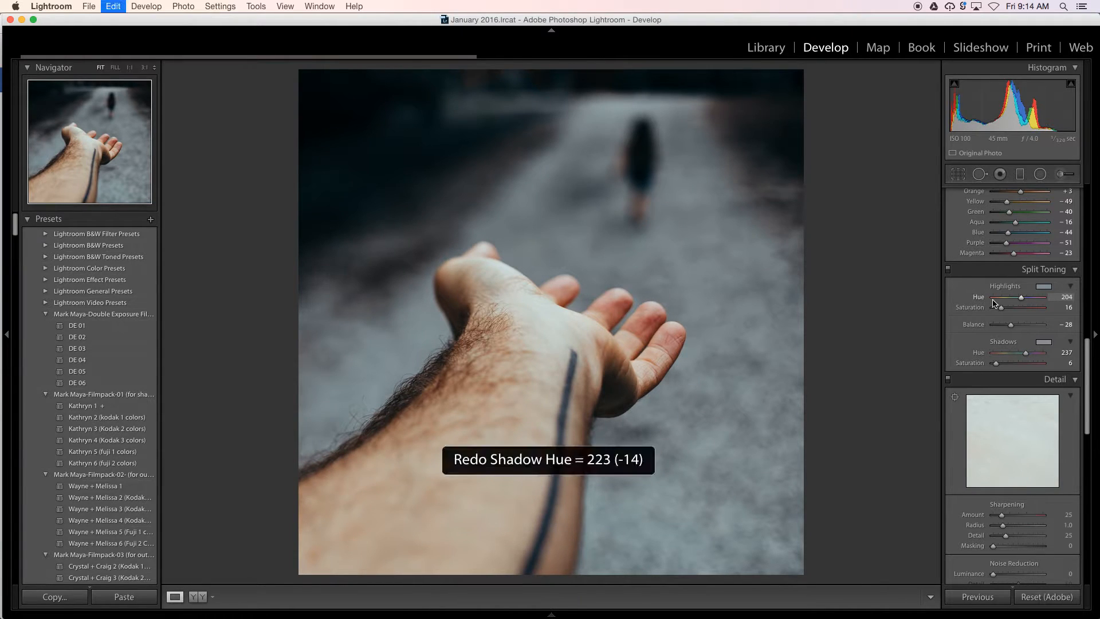
key(super+z)
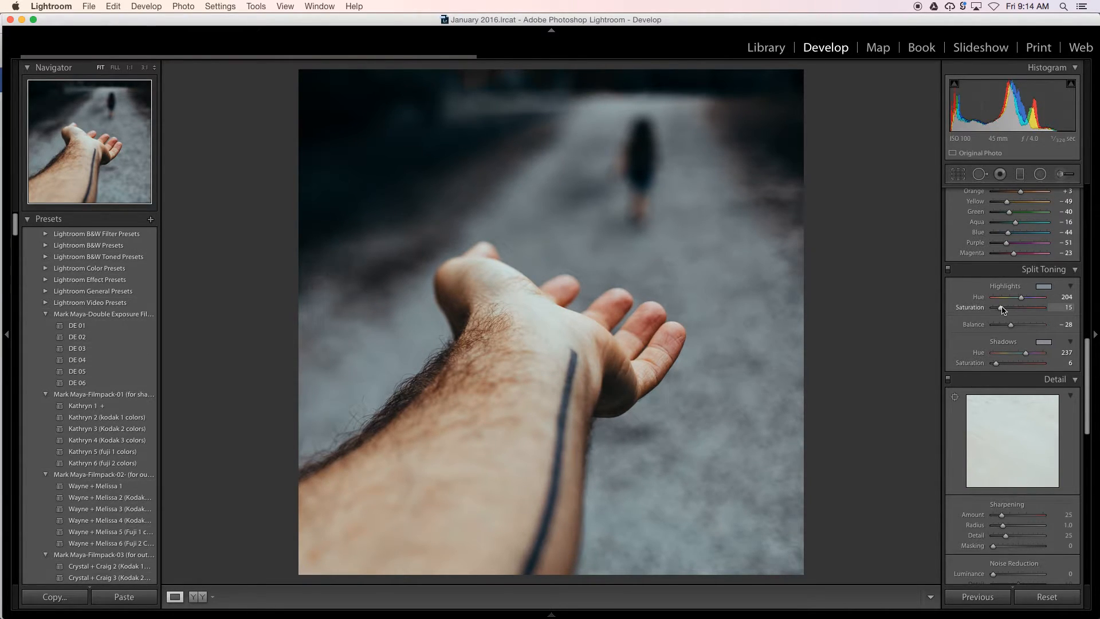
Step: Undo the Split Toning highlight saturation of 15 and compare the photo with and without the Red saturation change
key(super+z)
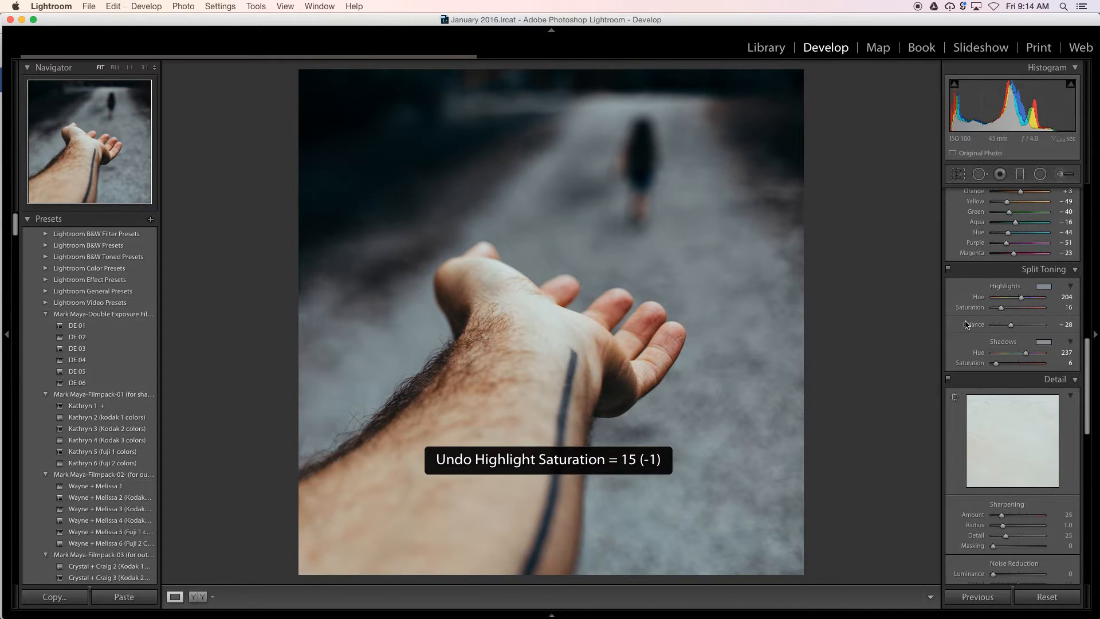
key(super+z)
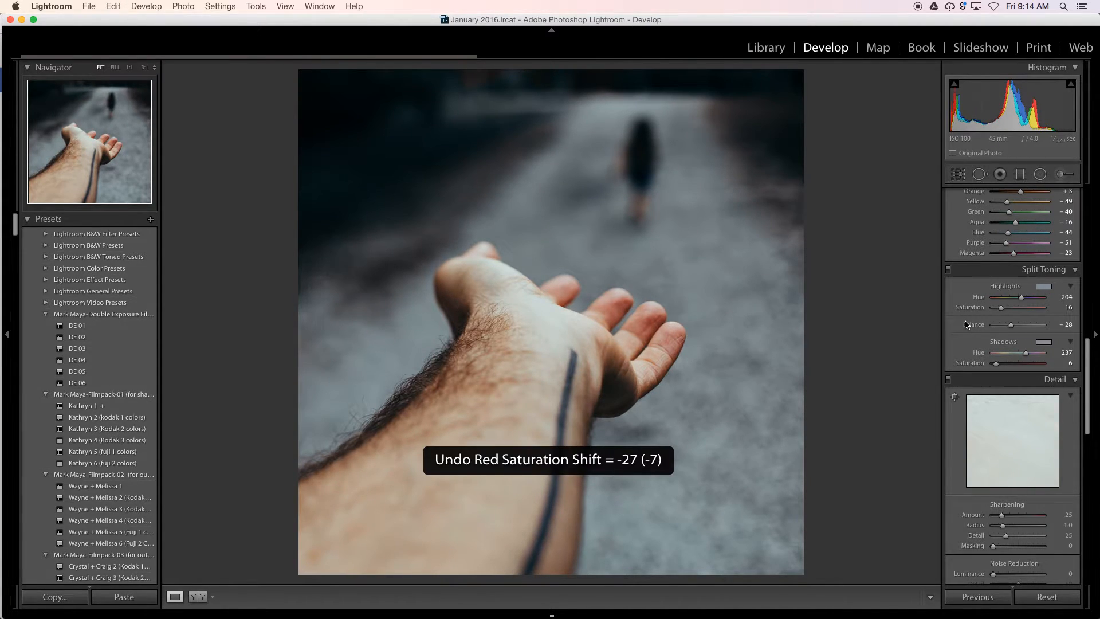
key(super+shift+z)
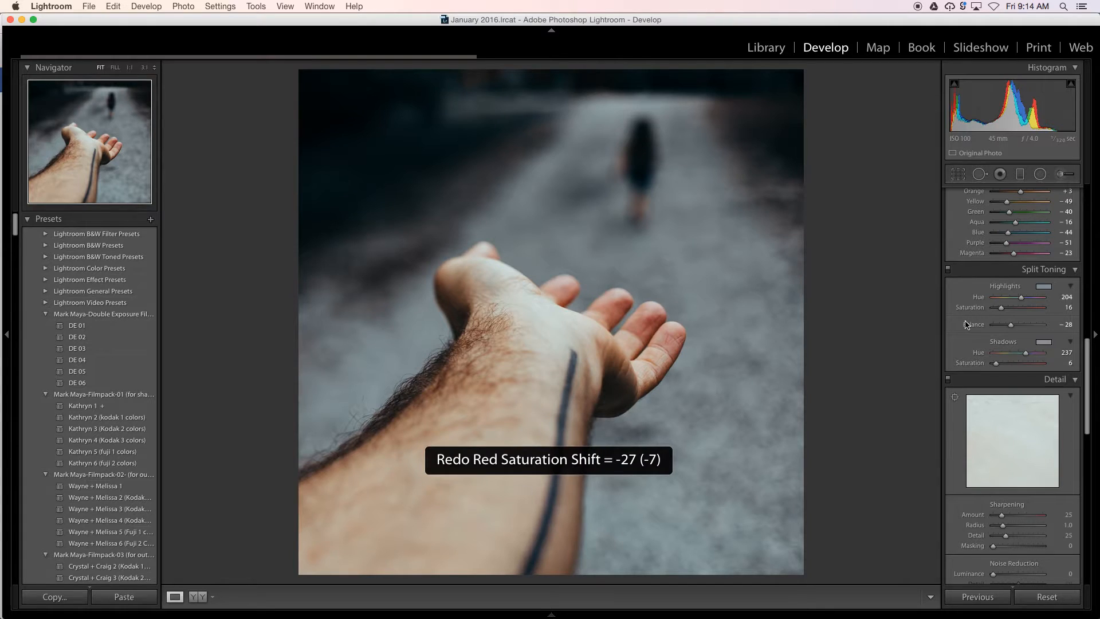
Step: Set the sharpening to Amount 37, Radius 2.3, Detail 38 and Masking 51, using the grayscale preview while adjusting
scroll(1020, 410, down, 3)
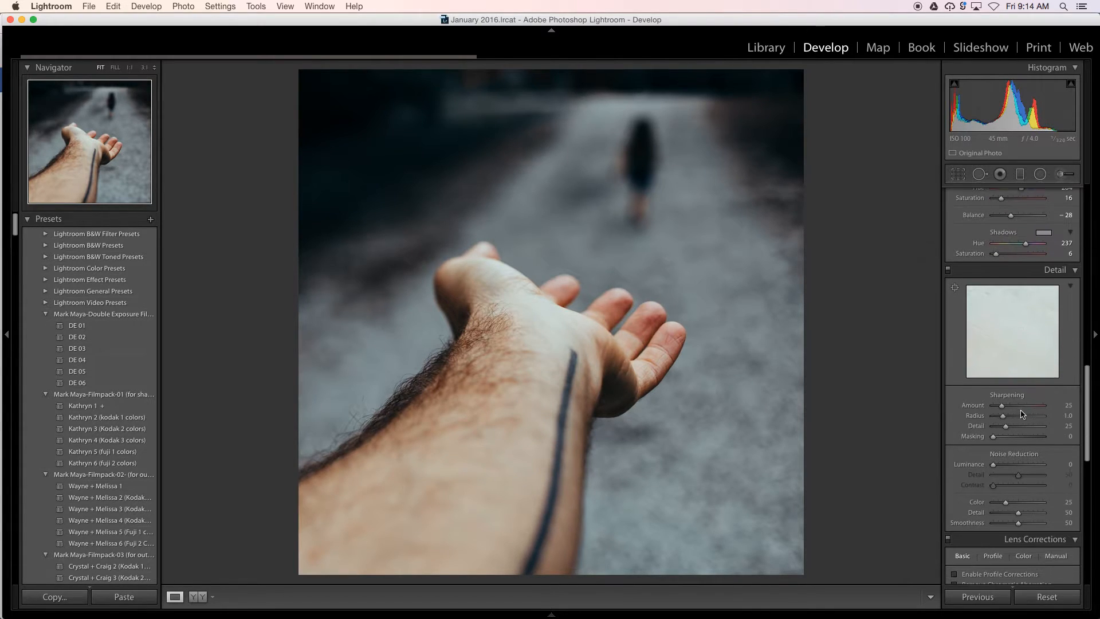
scroll(1022, 414, down, 2)
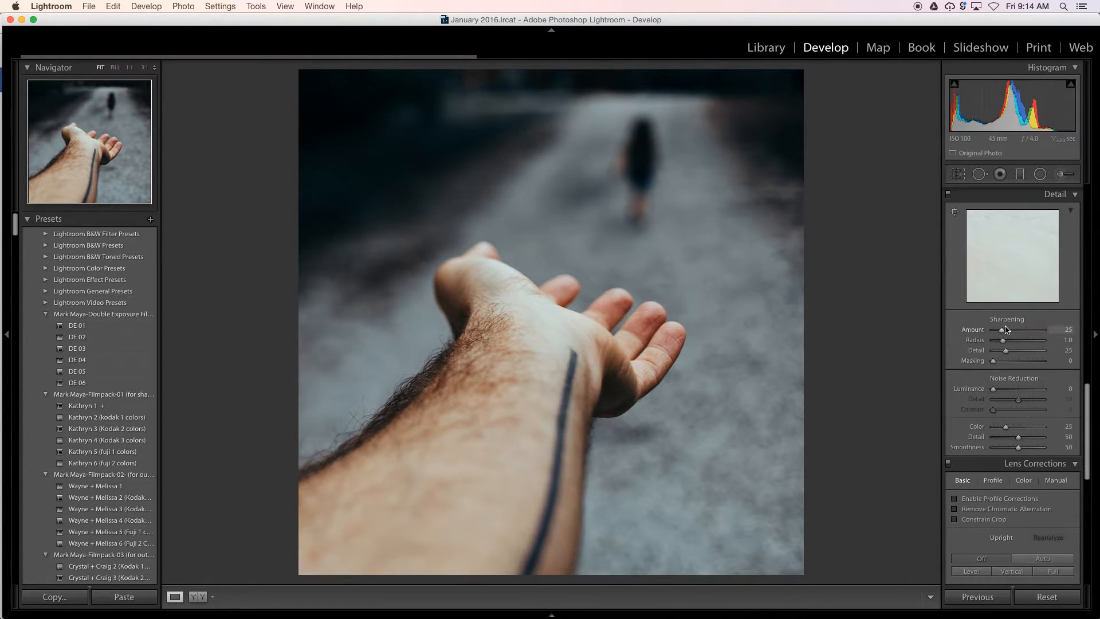
key(alt)
drag(1002, 331, 1021, 343)
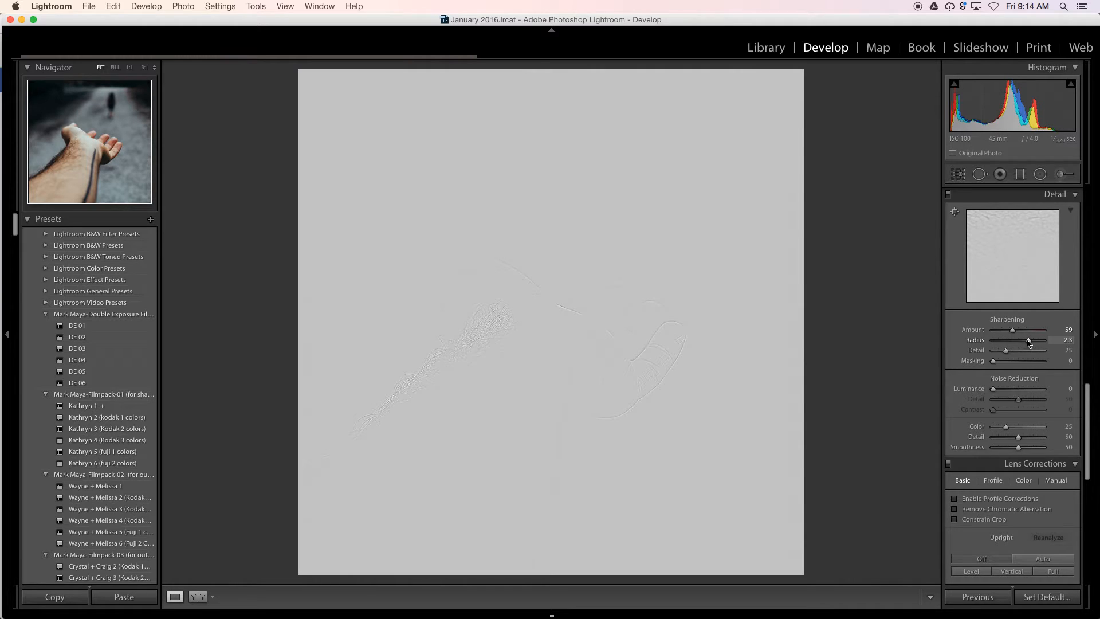
drag(1028, 342, 1019, 364)
key(alt)
Step: Compare the sharpened photo repeatedly with its Before version
key(backslash)
key(backslash)
key(backslash)
key(backslash)
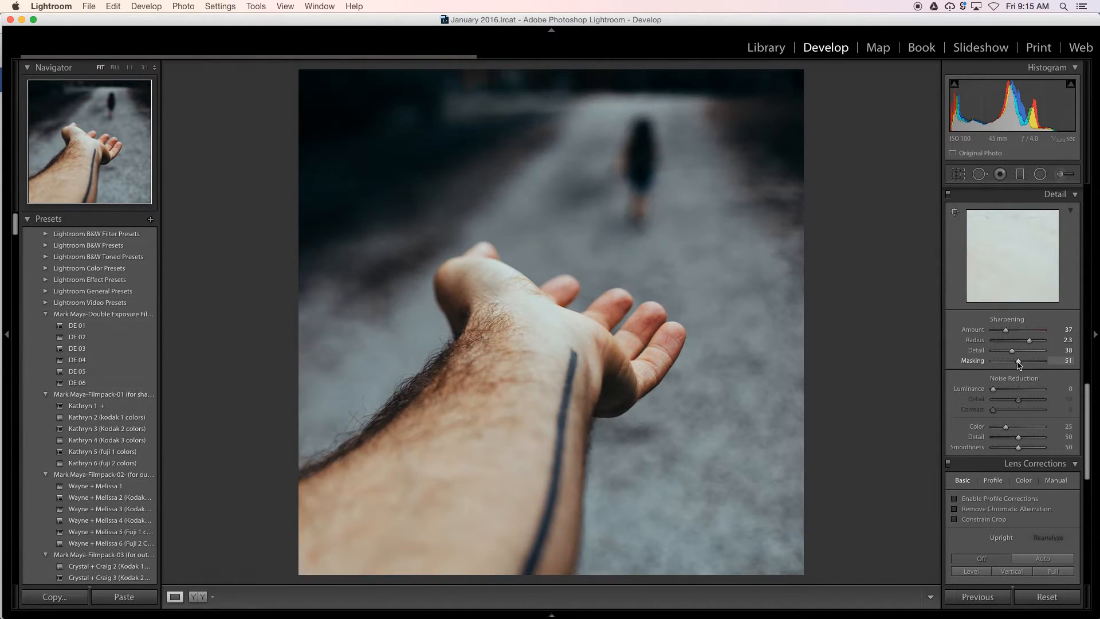
Step: Set the post-crop vignette amount to -3 and compare the photo with and without it and with its Before version
scroll(1003, 406, down, 5)
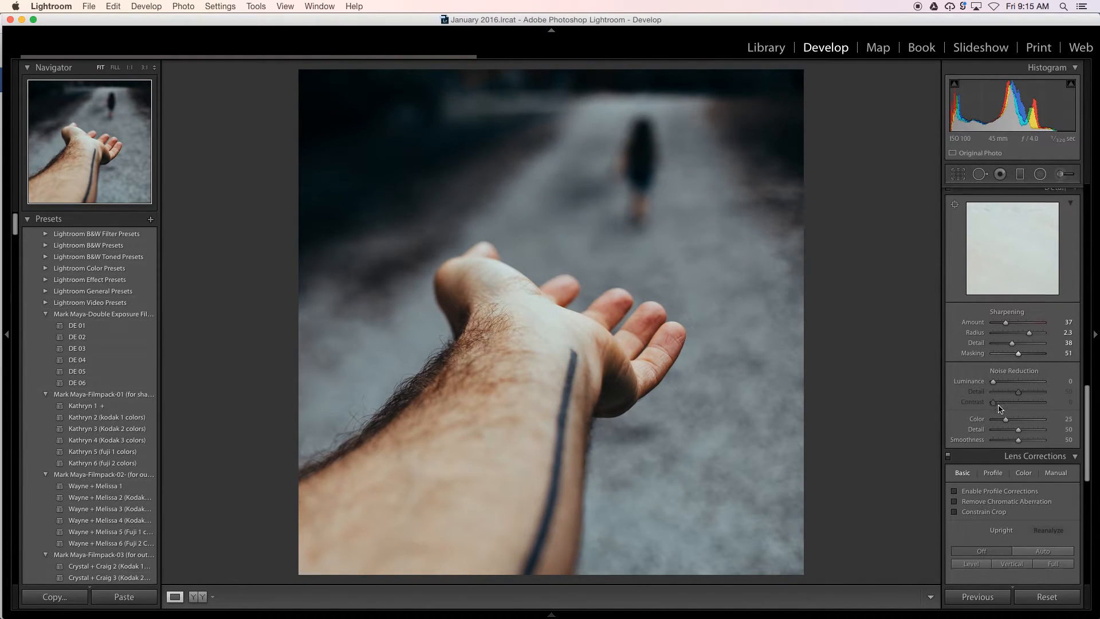
scroll(999, 408, down, 3)
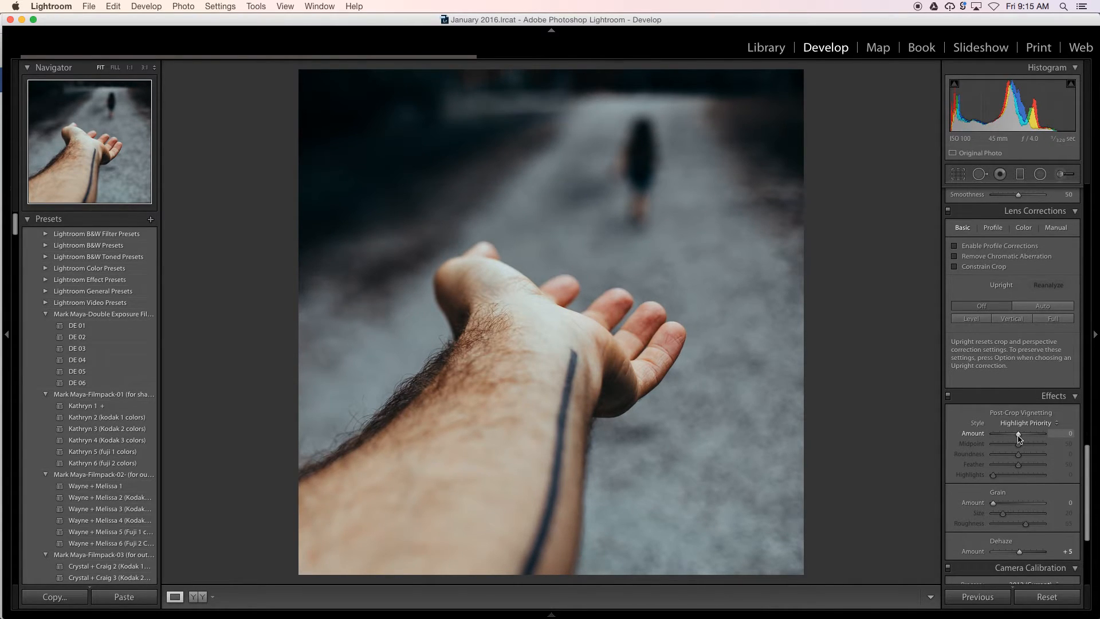
drag(1019, 437, 1018, 435)
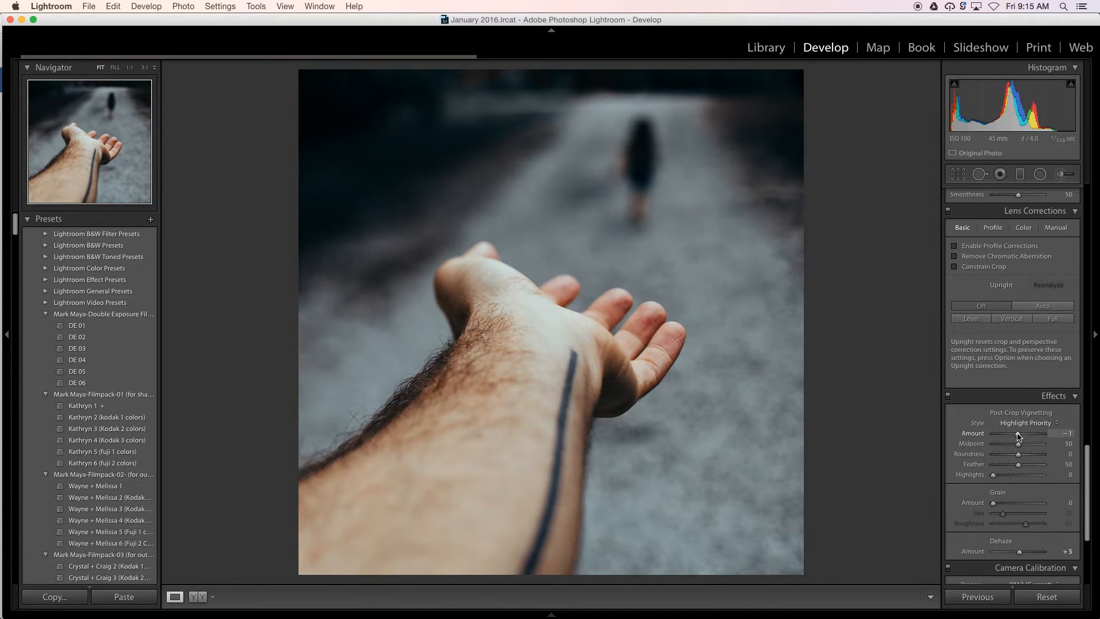
key(super+z)
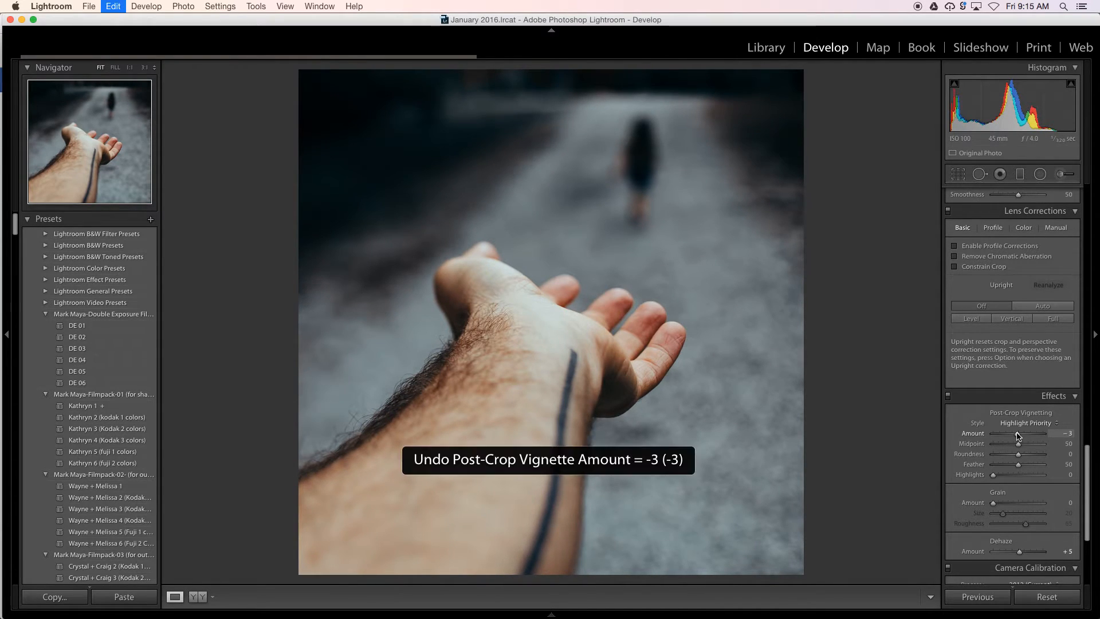
key(super+shift+z)
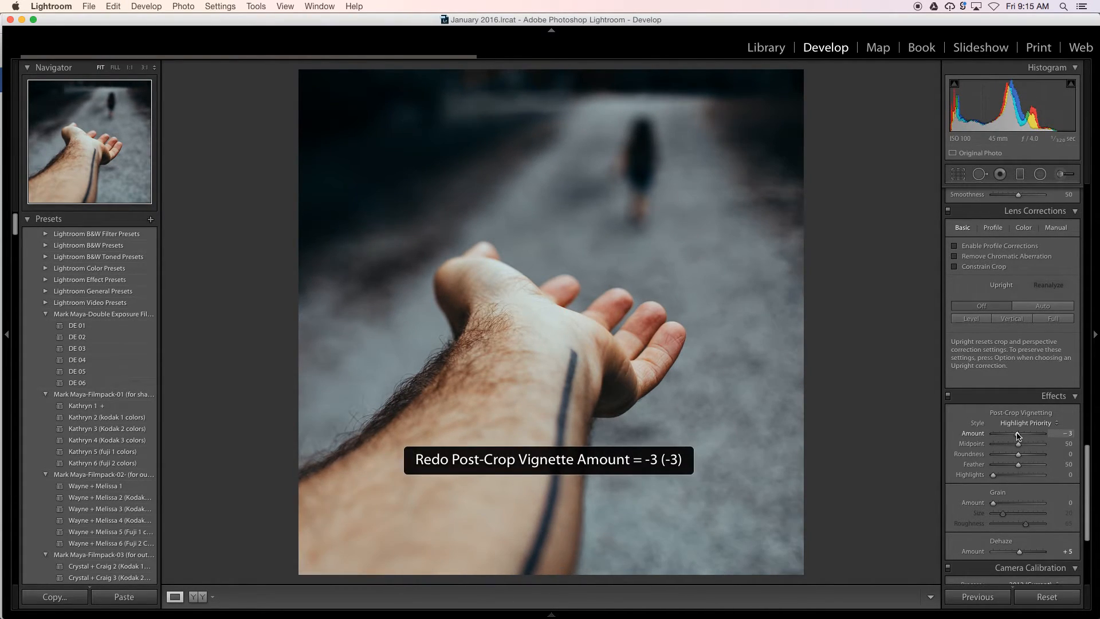
key(backslash)
key(backslash)
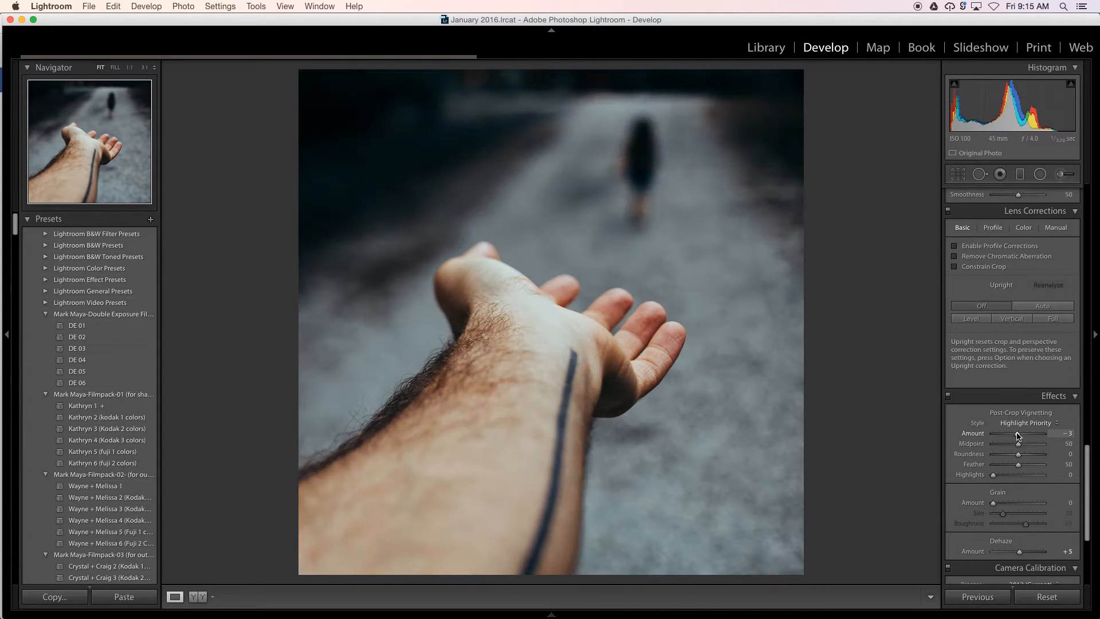
Step: Try a Dehaze amount of +3 and undo the change
scroll(1083, 488, down, 2)
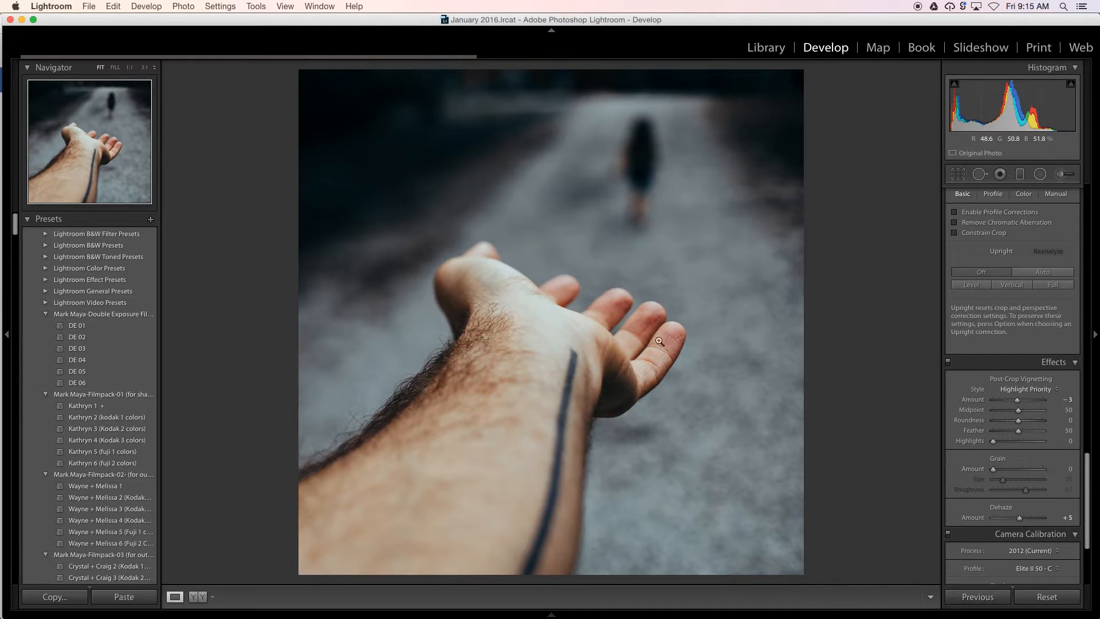
scroll(1003, 509, down, 5)
scroll(1003, 509, down, 1)
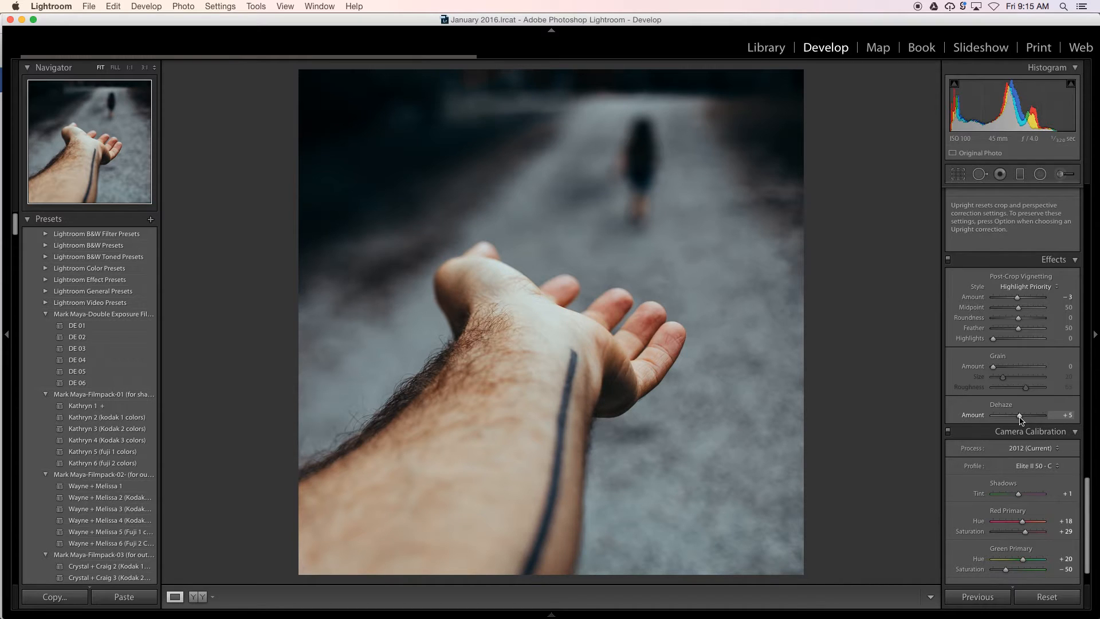
drag(1020, 417, 1020, 417)
key(cmd+z)
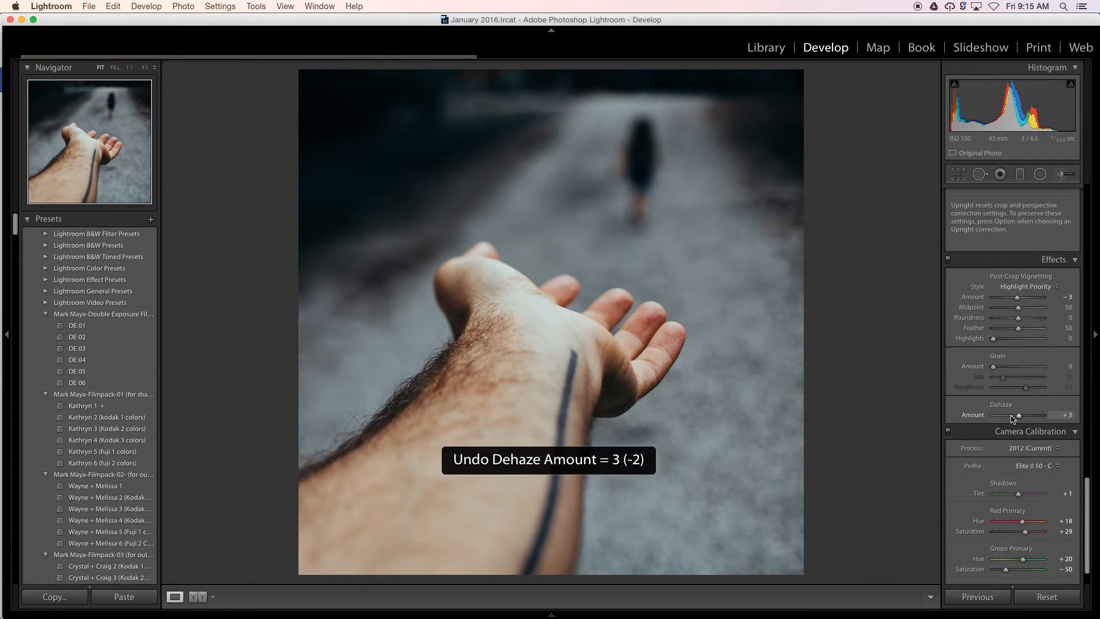
Step: Try a Dehaze amount of +2, comparing its effect on the wrist and fingers at 1:1, and undo it
click(612, 327)
drag(613, 326, 743, 302)
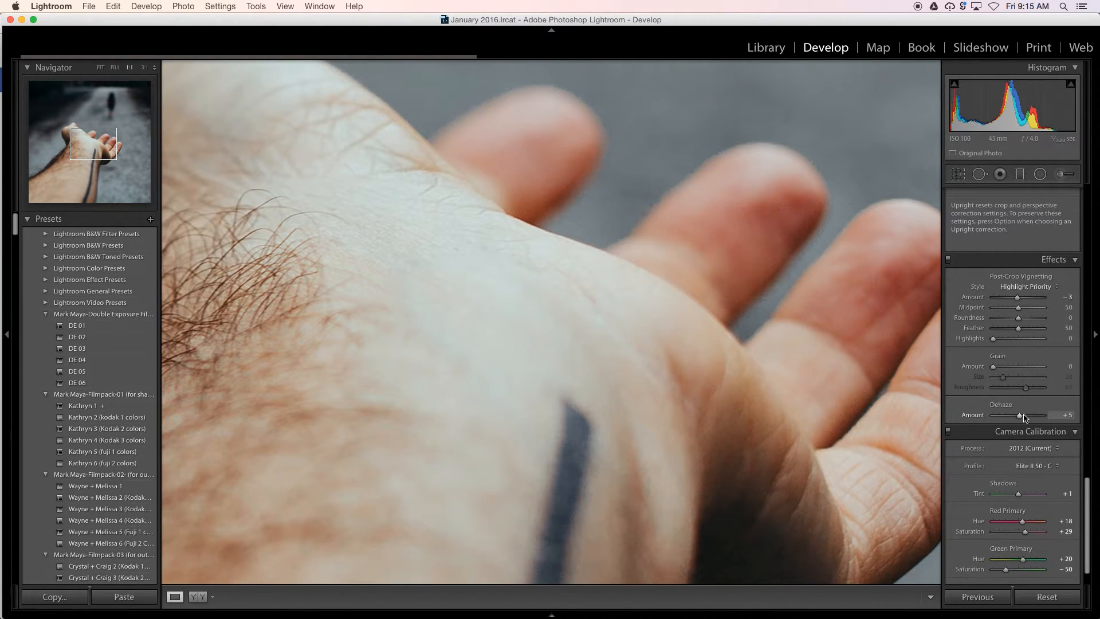
drag(1022, 418, 1022, 418)
drag(1021, 417, 1020, 415)
key(super+z)
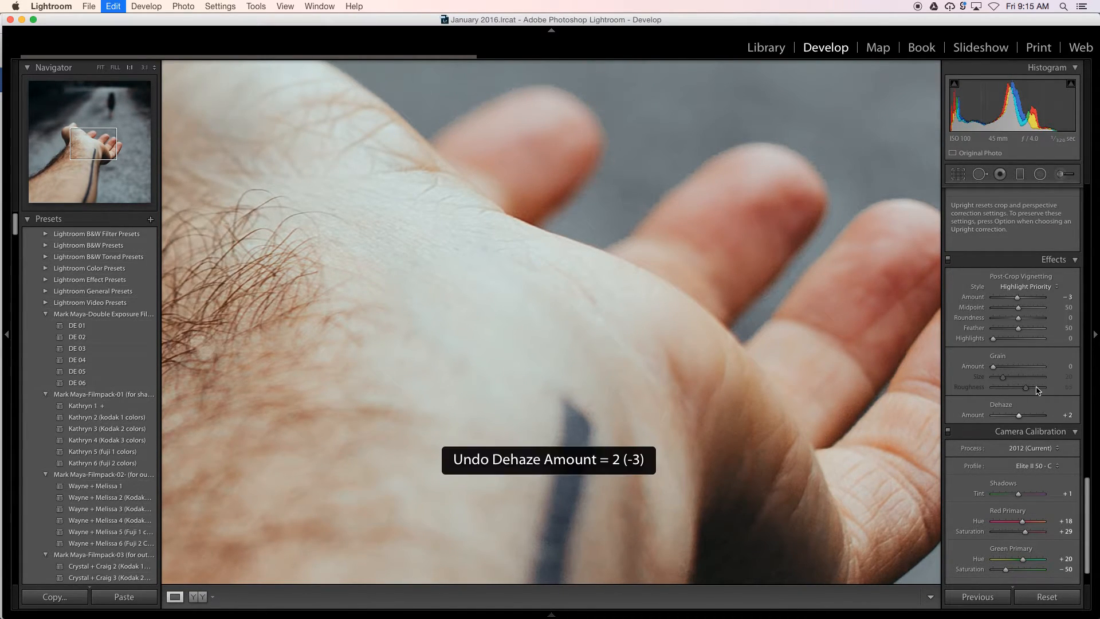
key(super+shift+z)
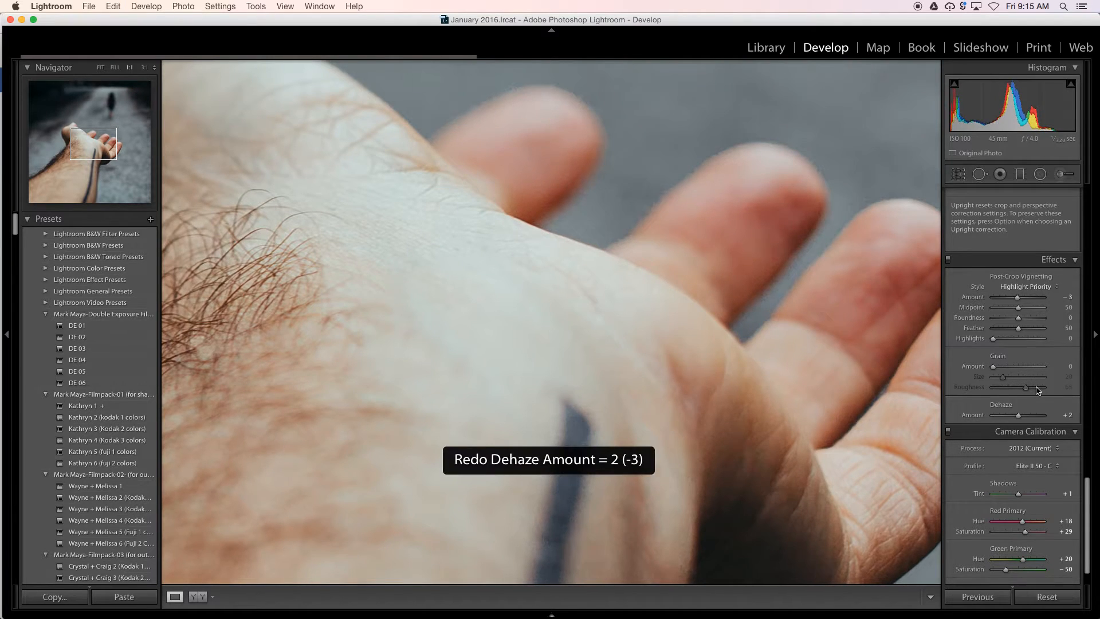
key(super+z)
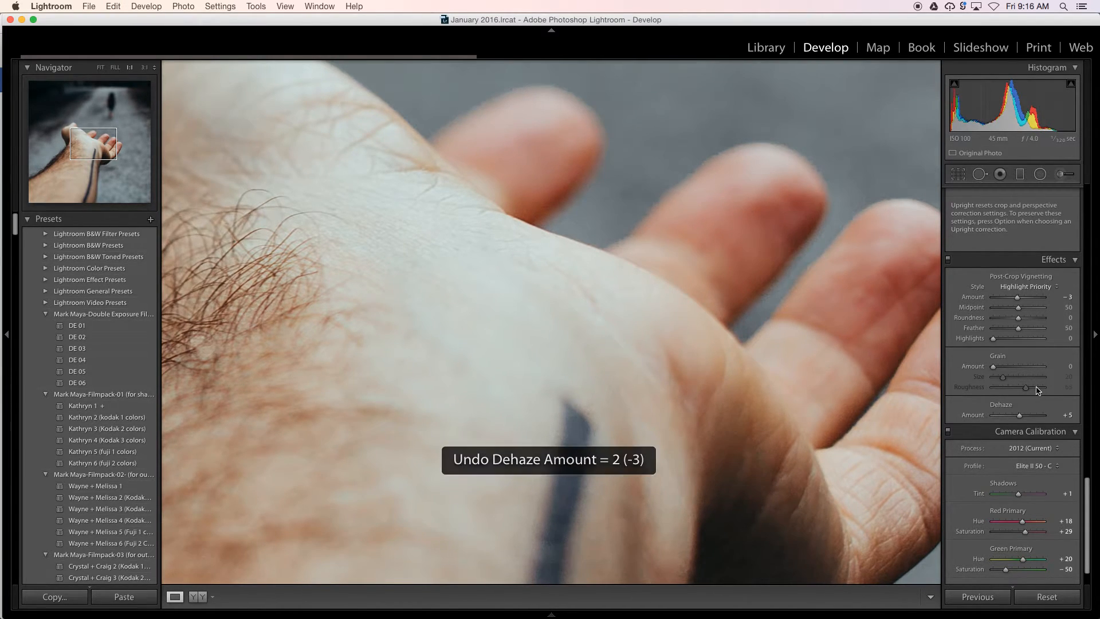
Step: Set the Dehaze amount to +7 and compare the wrist with and without the change
click(1066, 414)
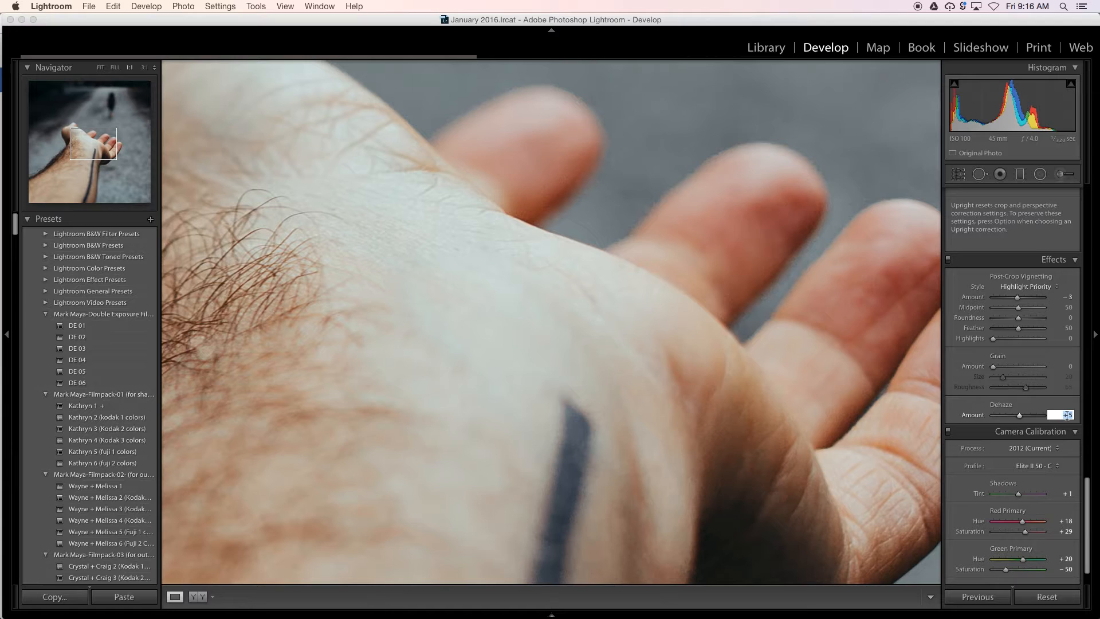
text(+7)
key(Return)
key(super+z)
key(super+shift+z)
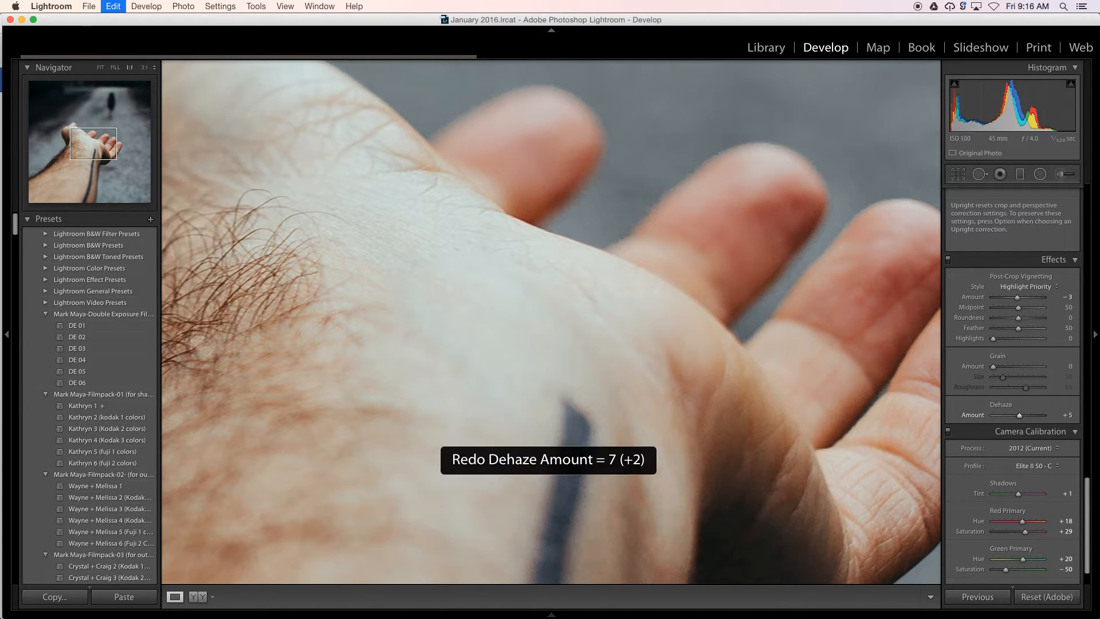
Step: Return to the full photo and compare the dehazed result with its Before version
key(z)
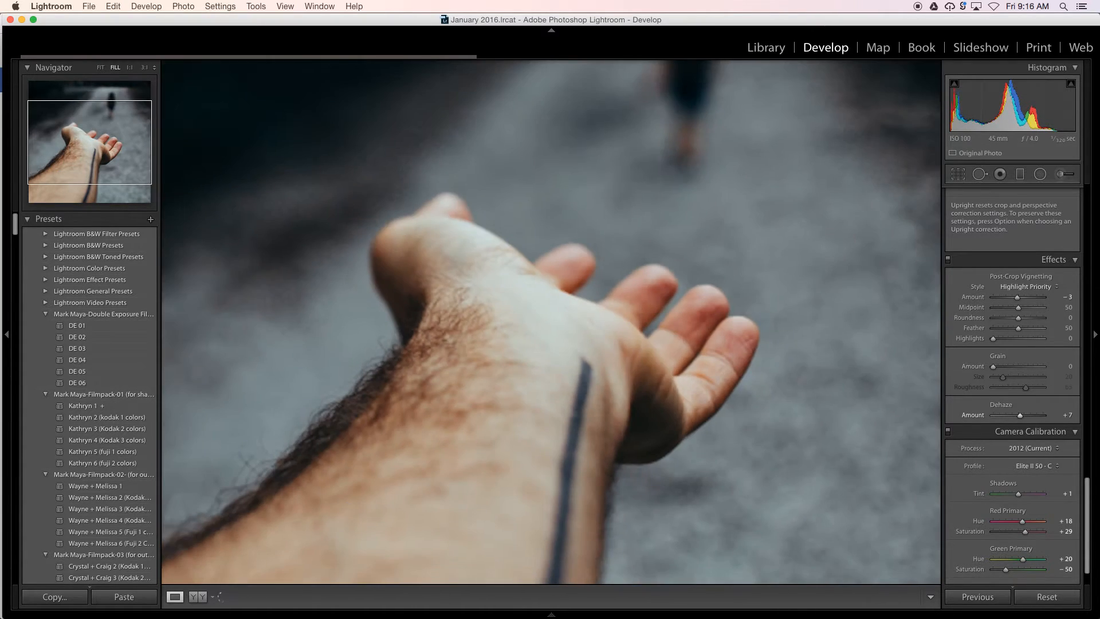
key(backslash)
key(backslash)
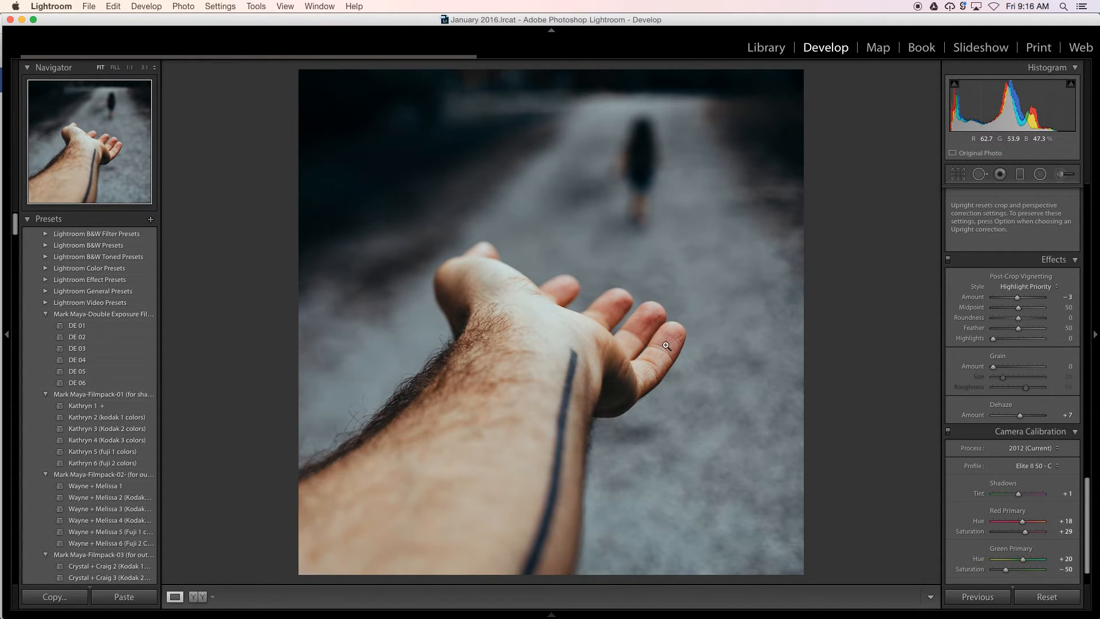
Step: Display the photo's file name and exposure information over the image and hide it again
key(i)
key(i)
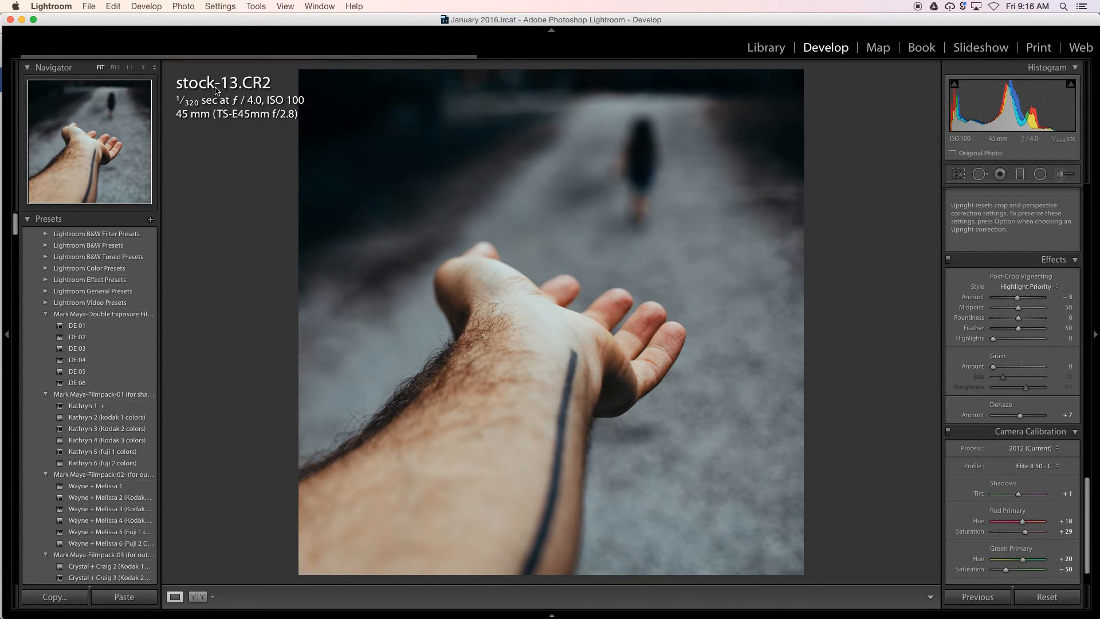
key(i)
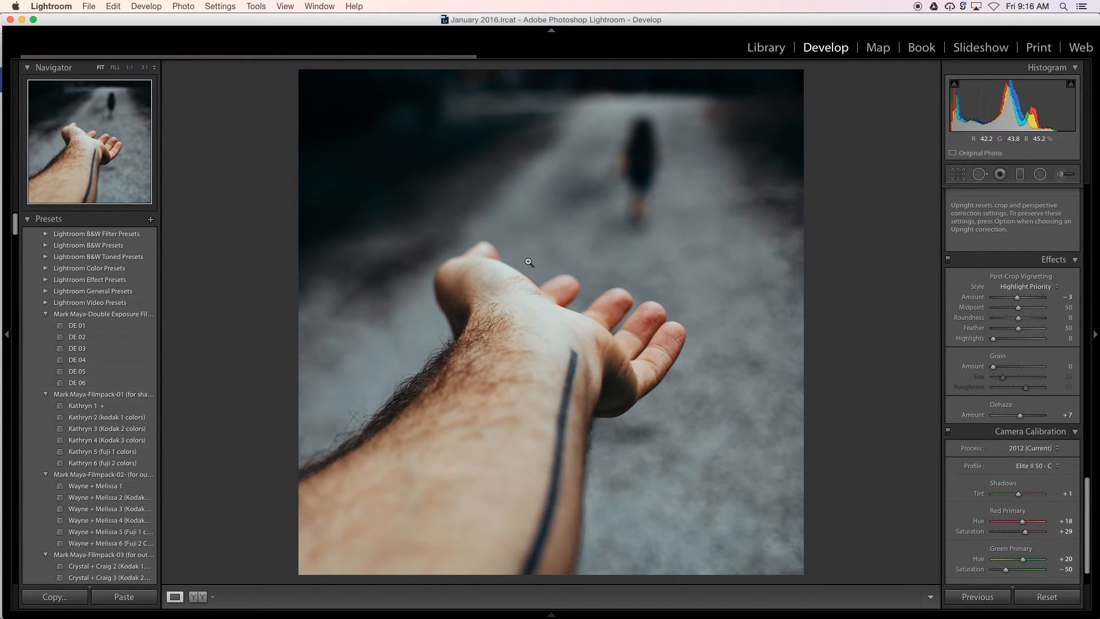
Step: Examine the wrist, palm and fingers at 1:1 and return to the full photo
click(481, 315)
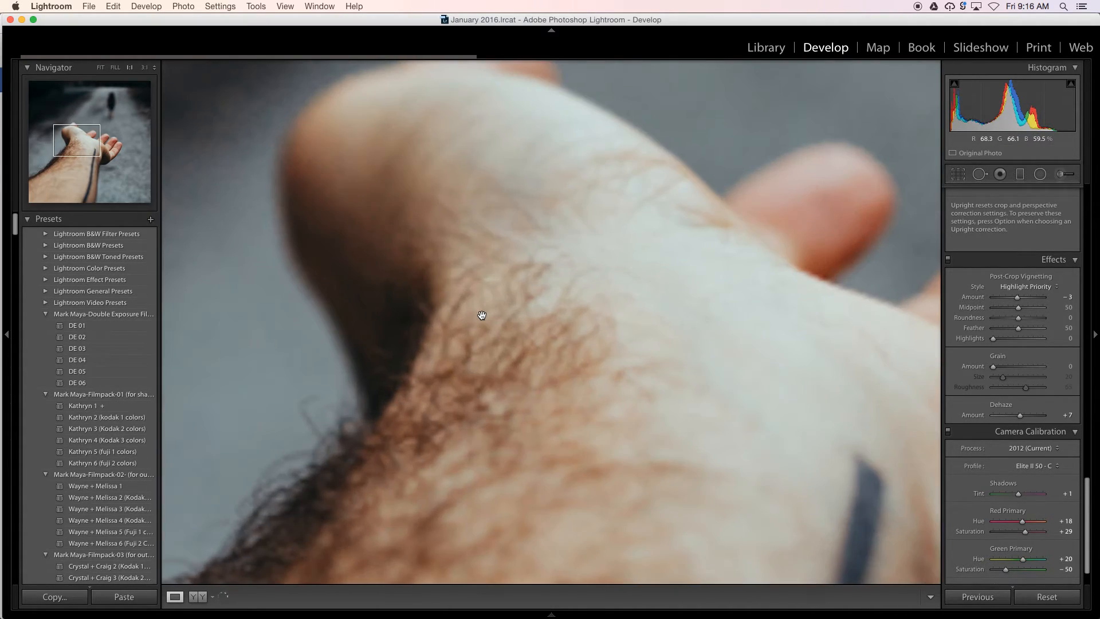
drag(559, 327, 162, 315)
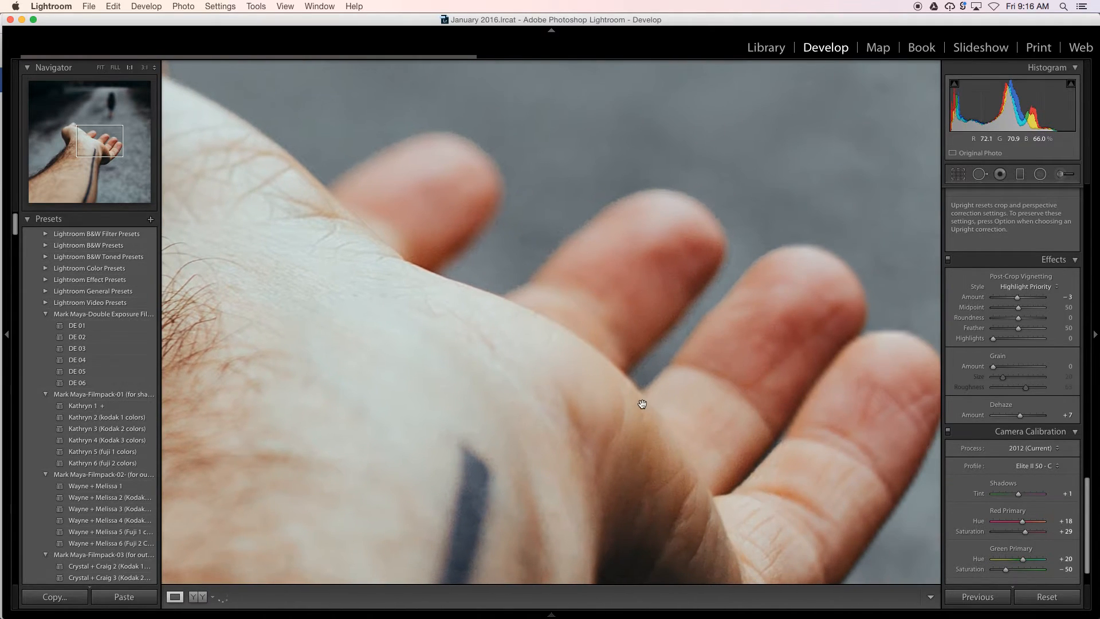
drag(642, 403, 421, 387)
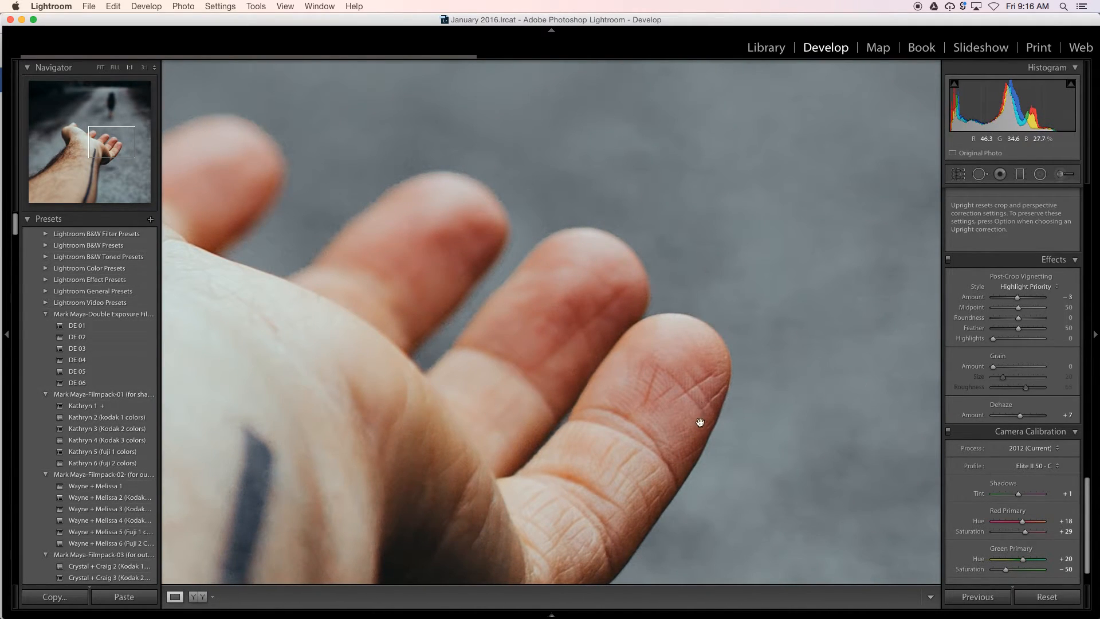
click(635, 469)
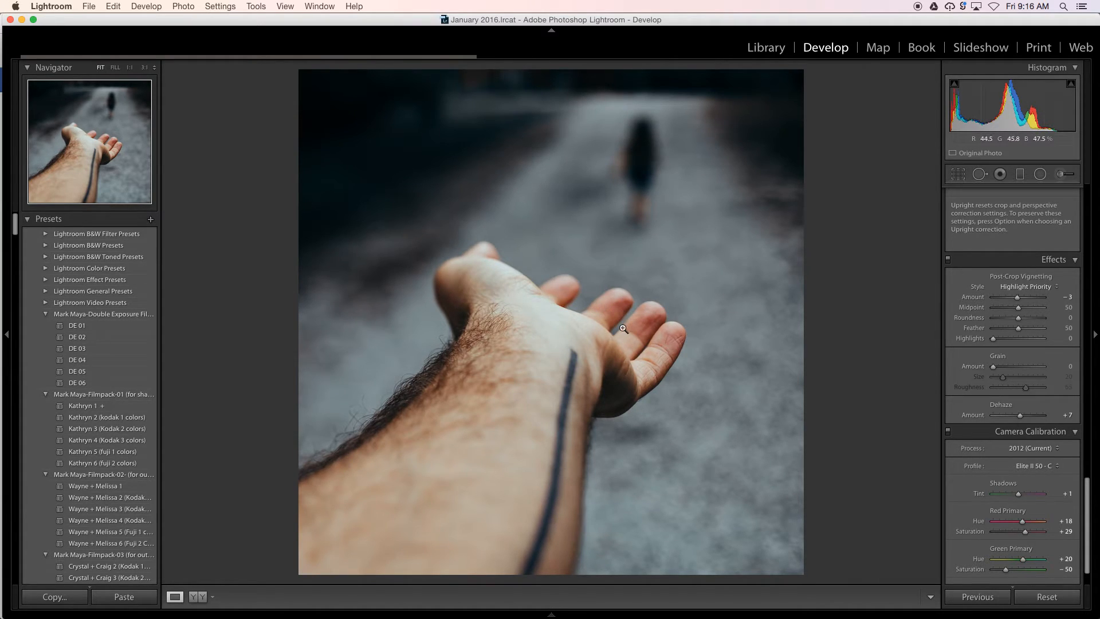
Step: Look over the Effects and Lens Corrections settings and compare the edited photo with its Before version
scroll(1010, 414, down, 2)
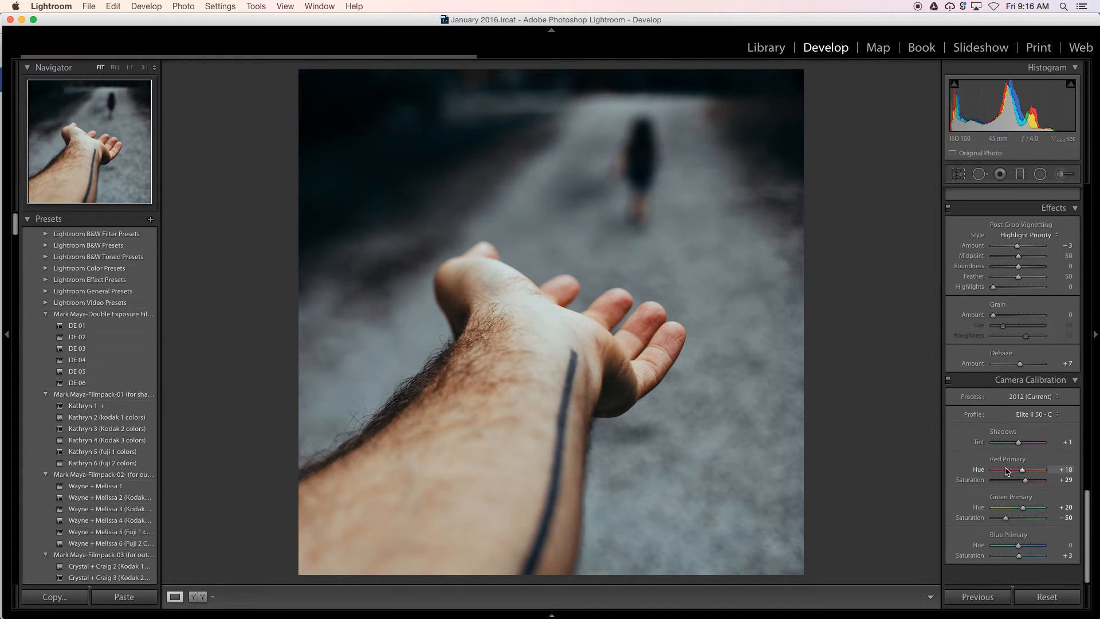
scroll(1009, 414, up, 10)
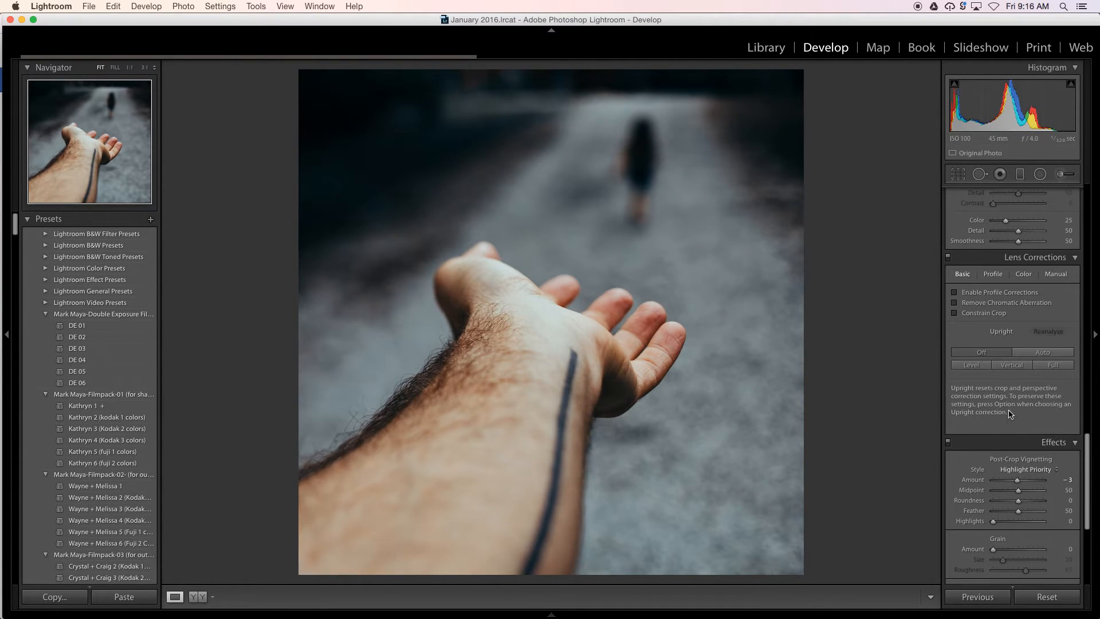
key(backslash)
key(backslash)
Step: Open a copy with Lightroom adjustments in Alien Skin Exposure X as an uncompressed 16-bit ProPhoto RGB TIFF at resolution 240
right_click(544, 341)
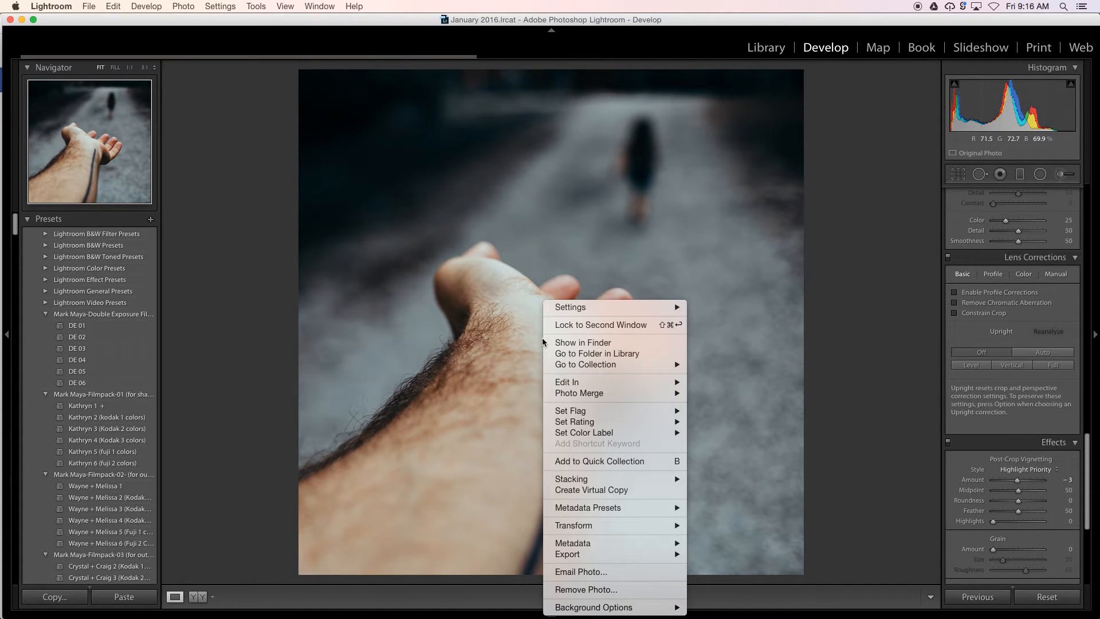
mouse_move(575, 383)
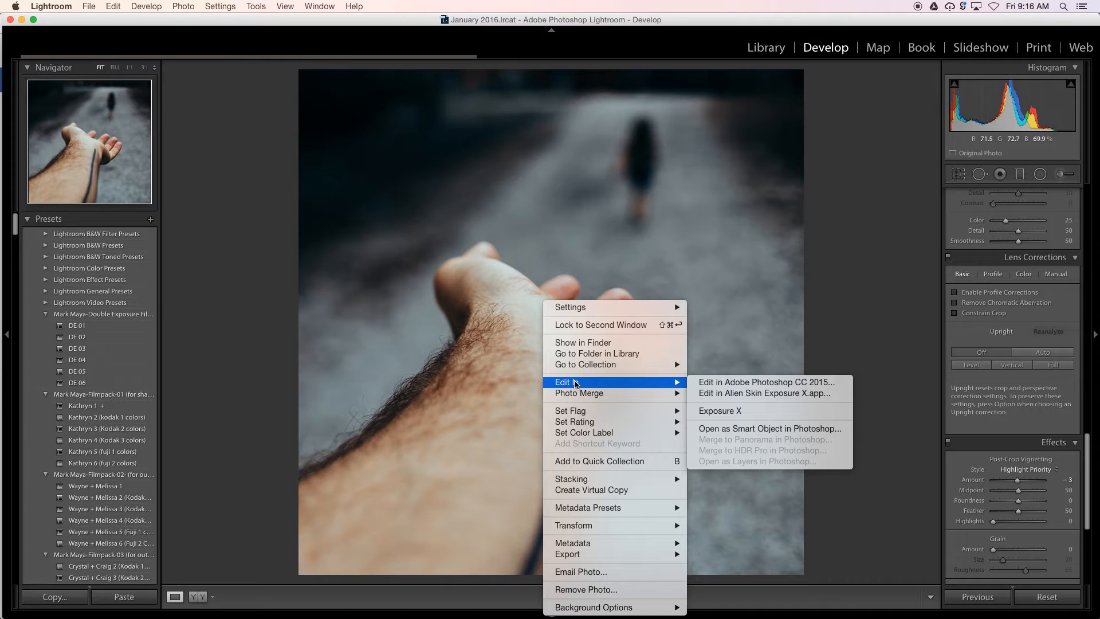
click(709, 411)
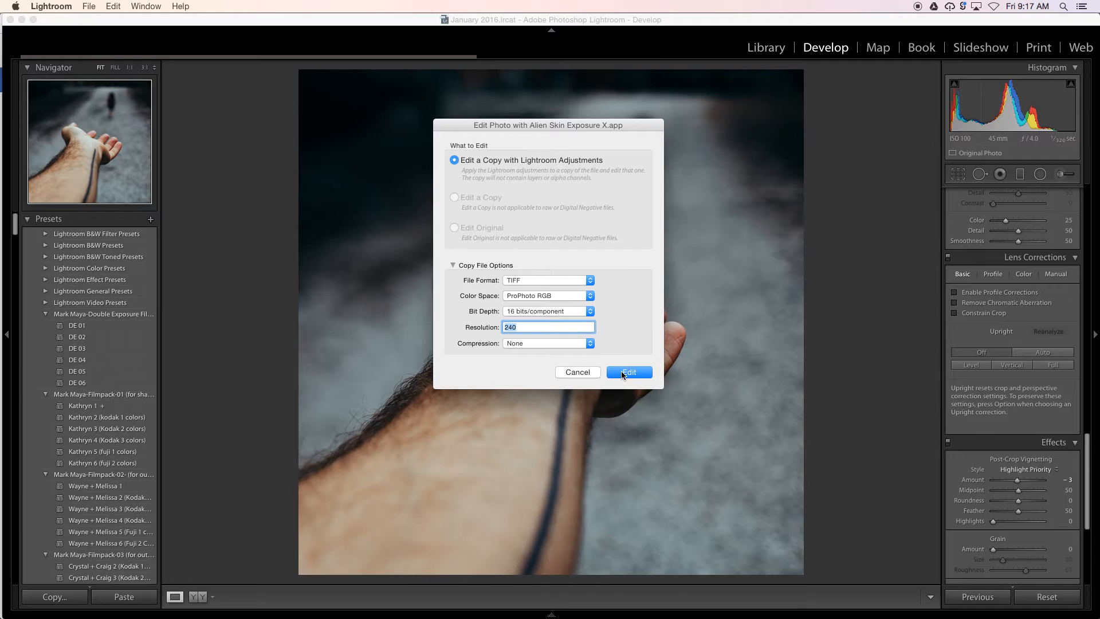
click(623, 373)
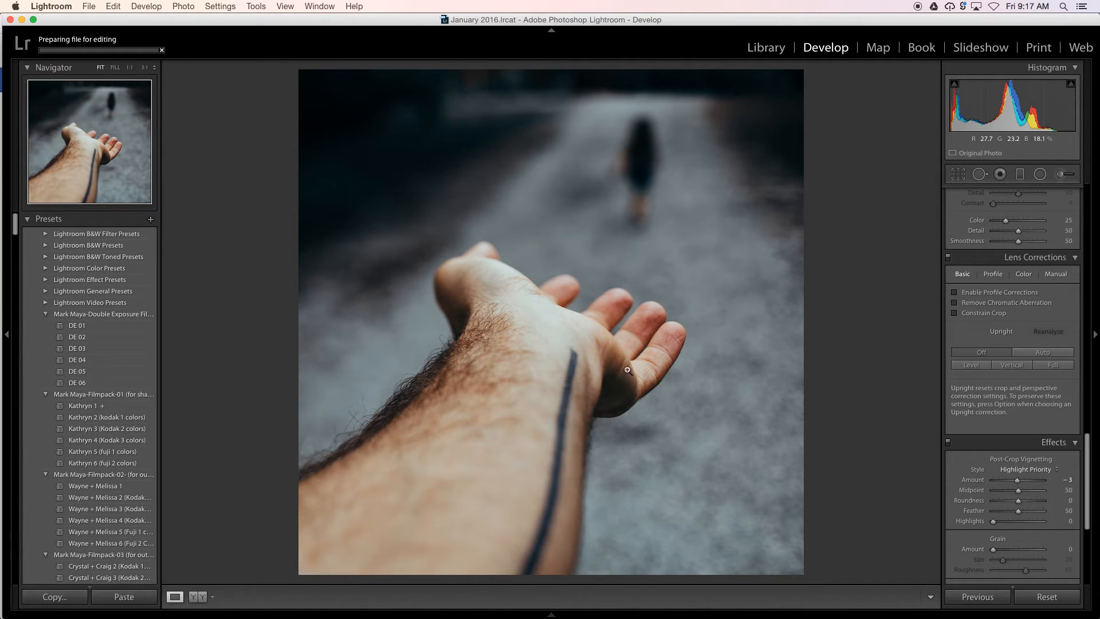
mouse_move(1091, 371)
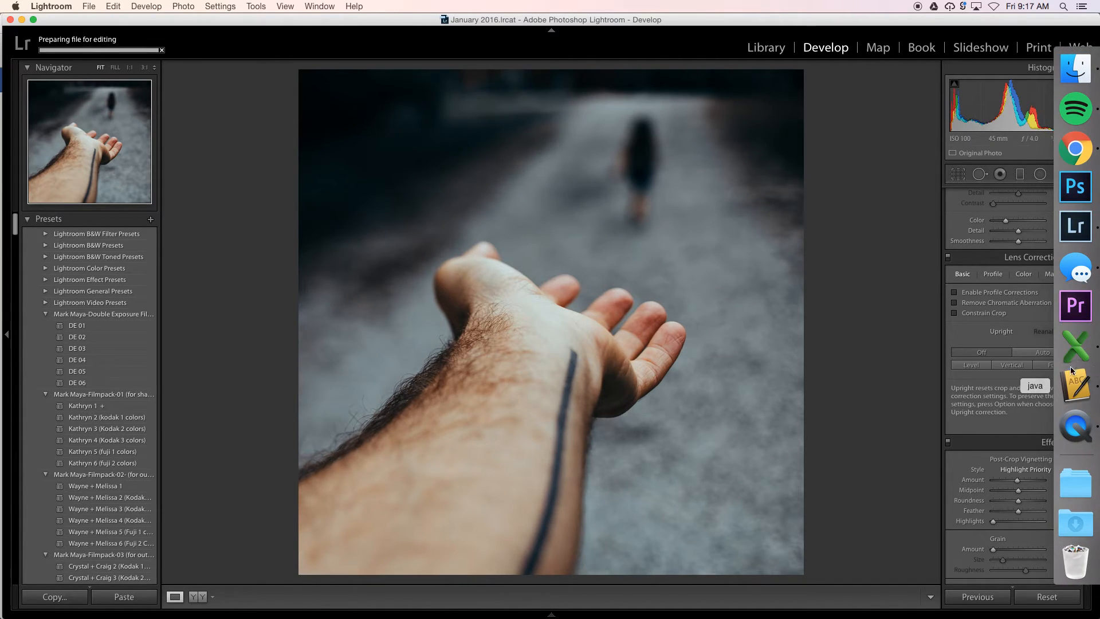
click(1075, 346)
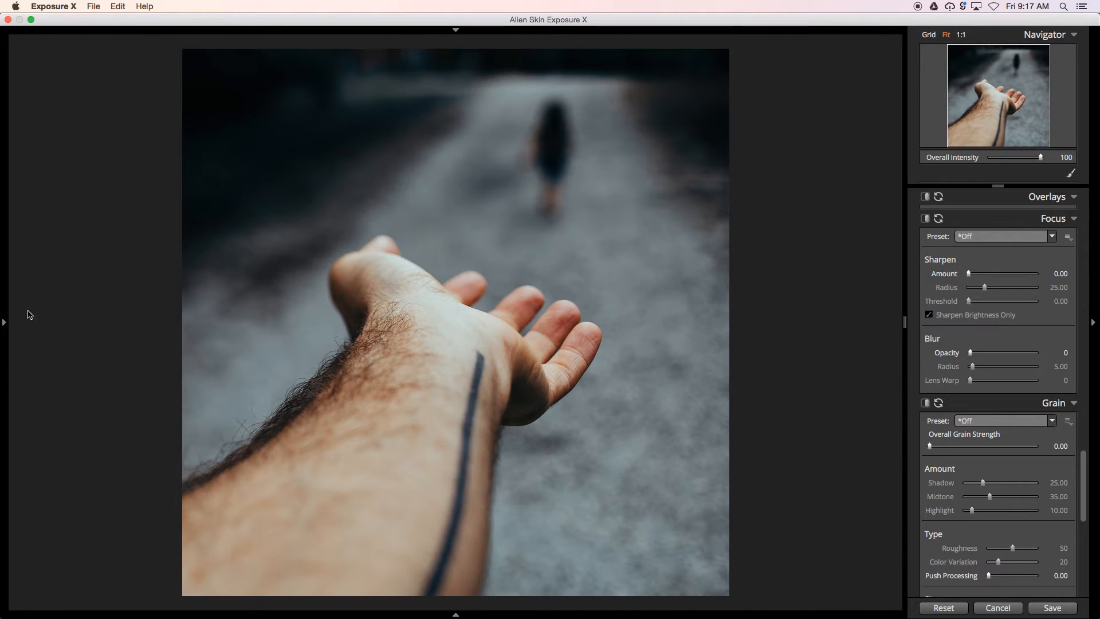
Step: Find the Grain settings among the adjustments below Focus
click(5, 322)
scroll(1038, 386, down, 1)
scroll(1039, 387, down, 3)
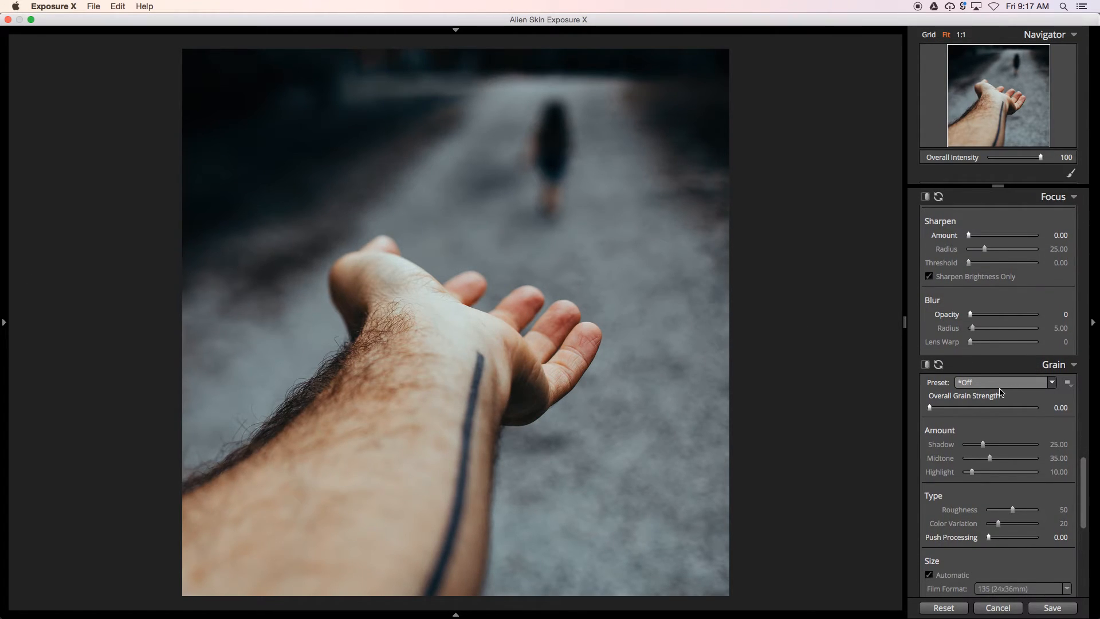
scroll(1000, 392, down, 10)
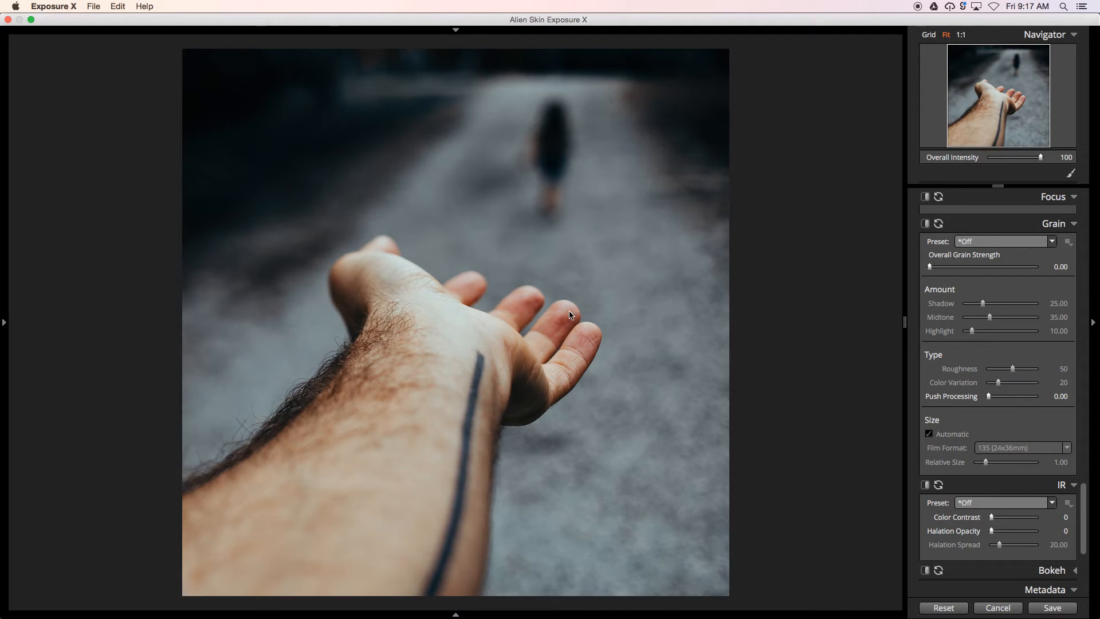
scroll(567, 315, down, 5)
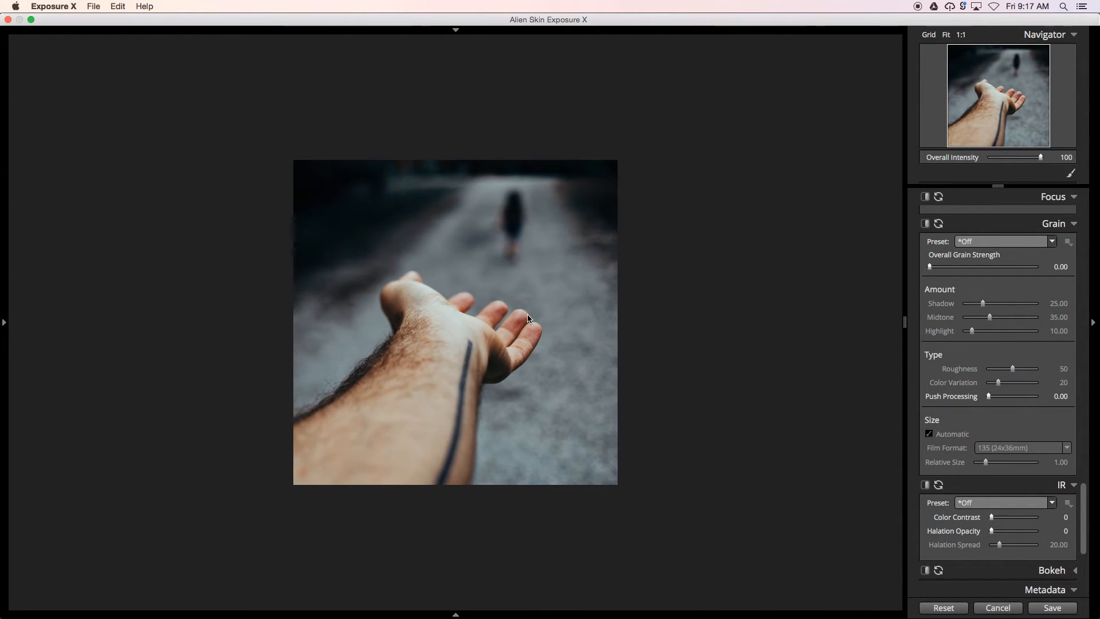
scroll(528, 318, down, 4)
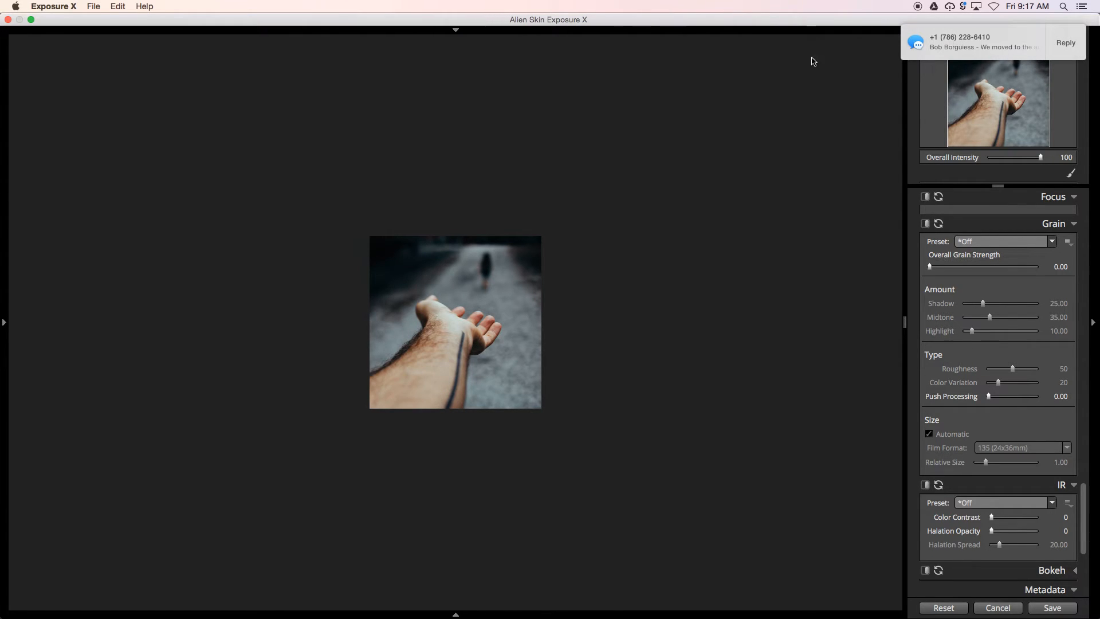
scroll(484, 348, down, 1)
scroll(484, 347, down, 1)
scroll(484, 347, up, 2)
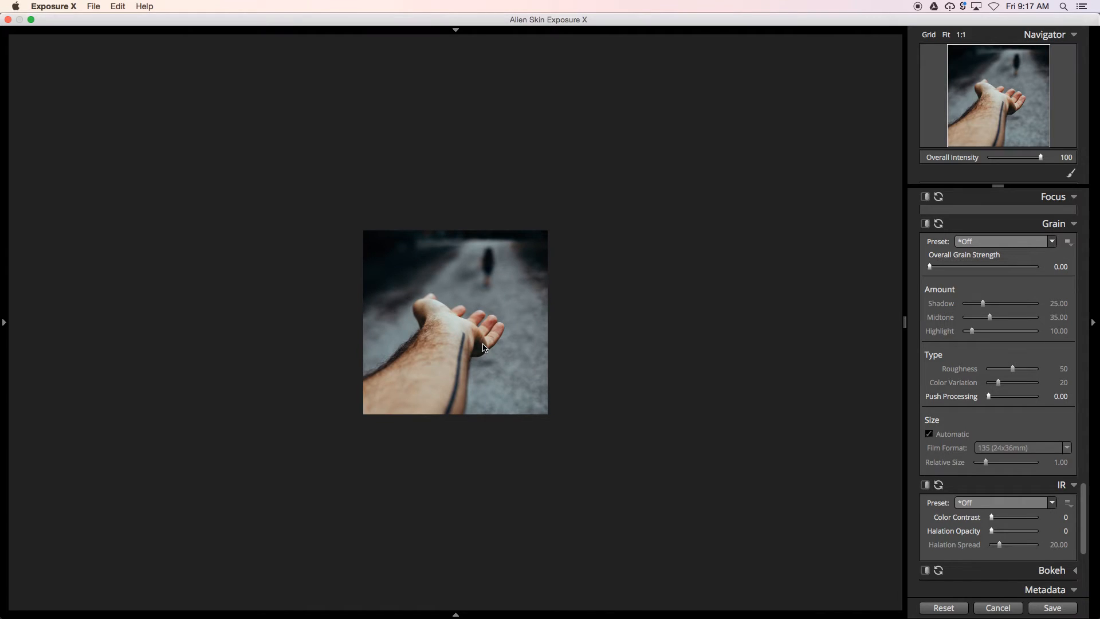
key(super+Tab)
key(super+Tab)
key(super+Tab)
key(super+Tab)
key(super+Tab)
key(super+Tab)
key(super+Tab)
key(super+Tab)
scroll(525, 329, down, 3)
scroll(467, 341, up, 5)
scroll(467, 341, down, 8)
scroll(465, 336, up, 3)
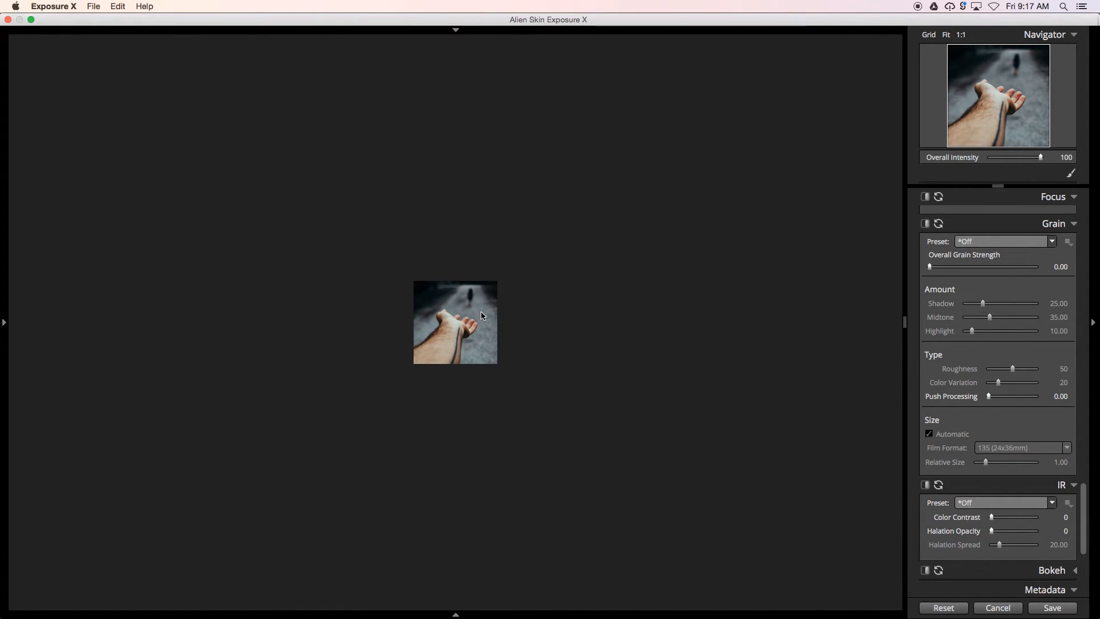
scroll(469, 335, up, 10)
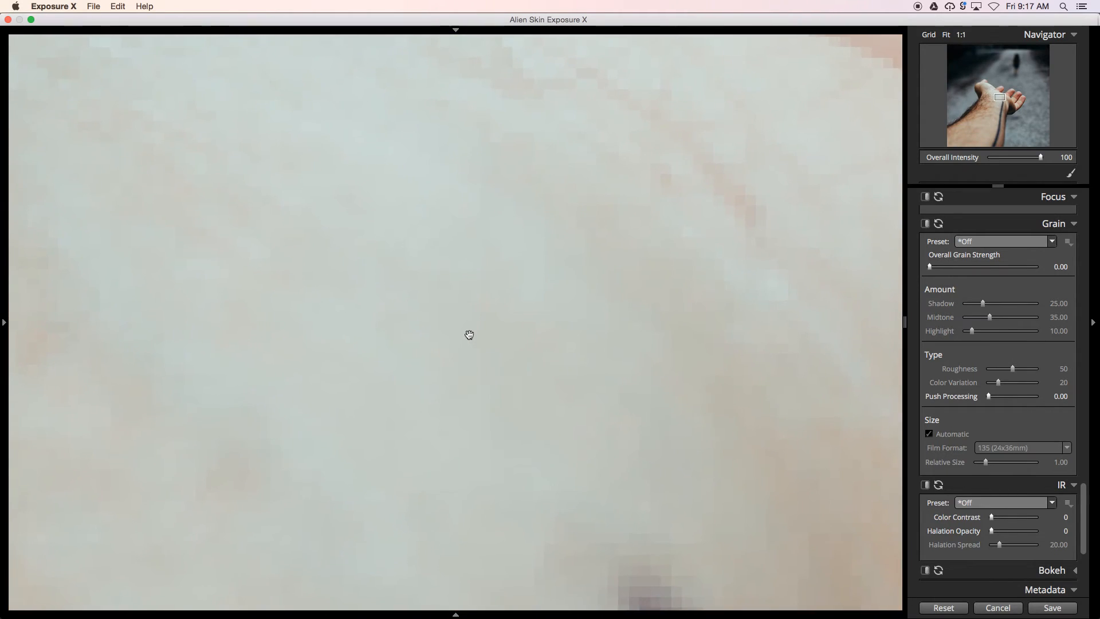
scroll(469, 319, down, 8)
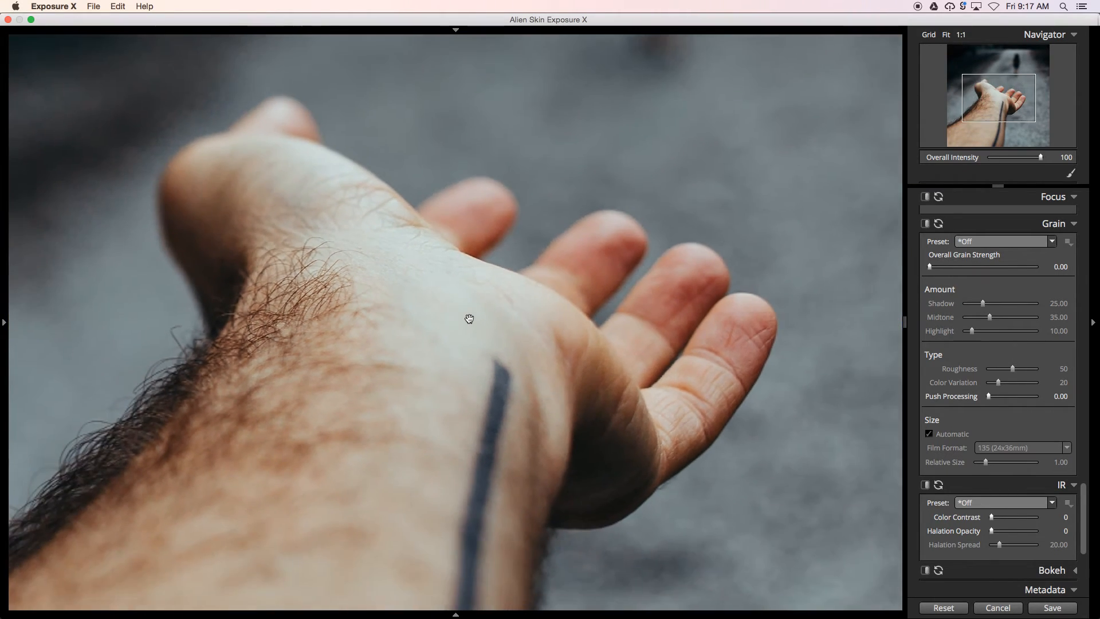
scroll(469, 318, down, 5)
scroll(470, 319, up, 10)
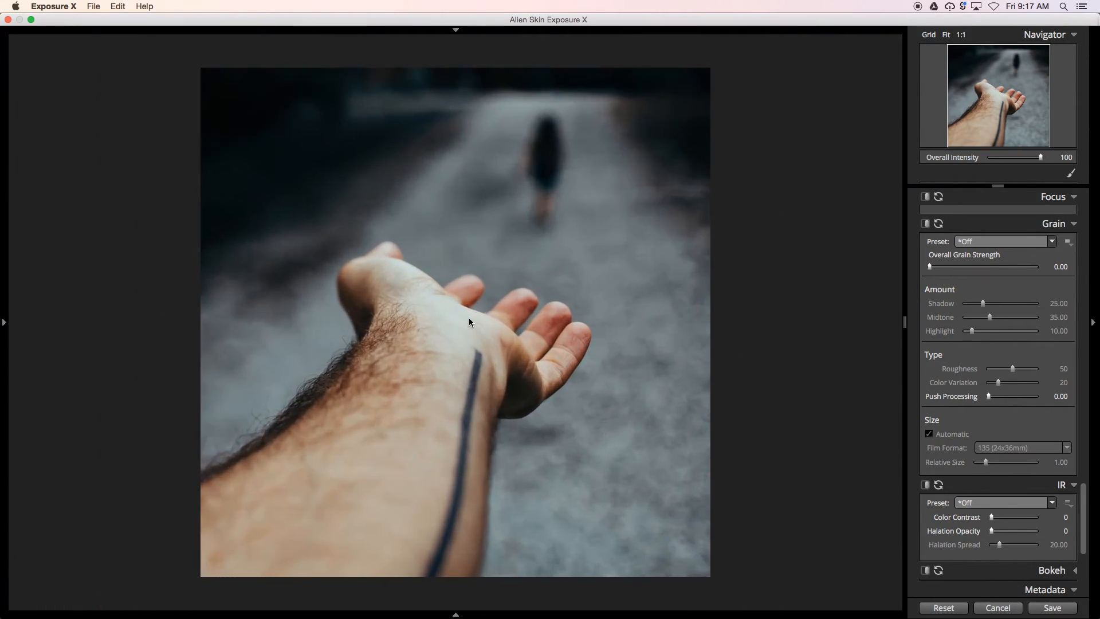
scroll(469, 319, down, 3)
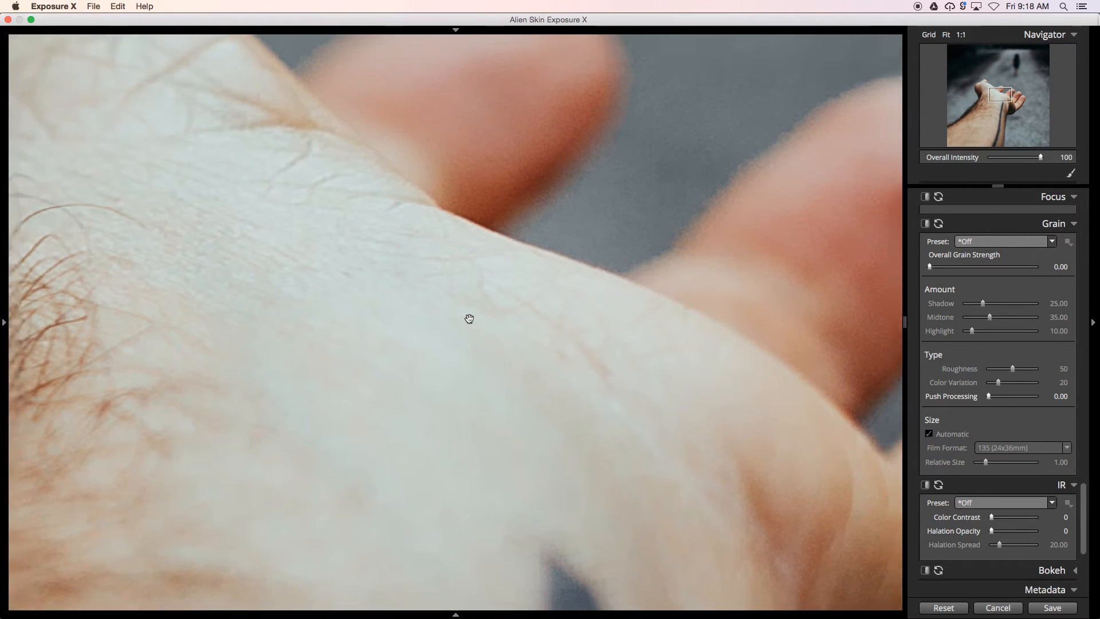
scroll(469, 319, down, 6)
scroll(469, 318, down, 1)
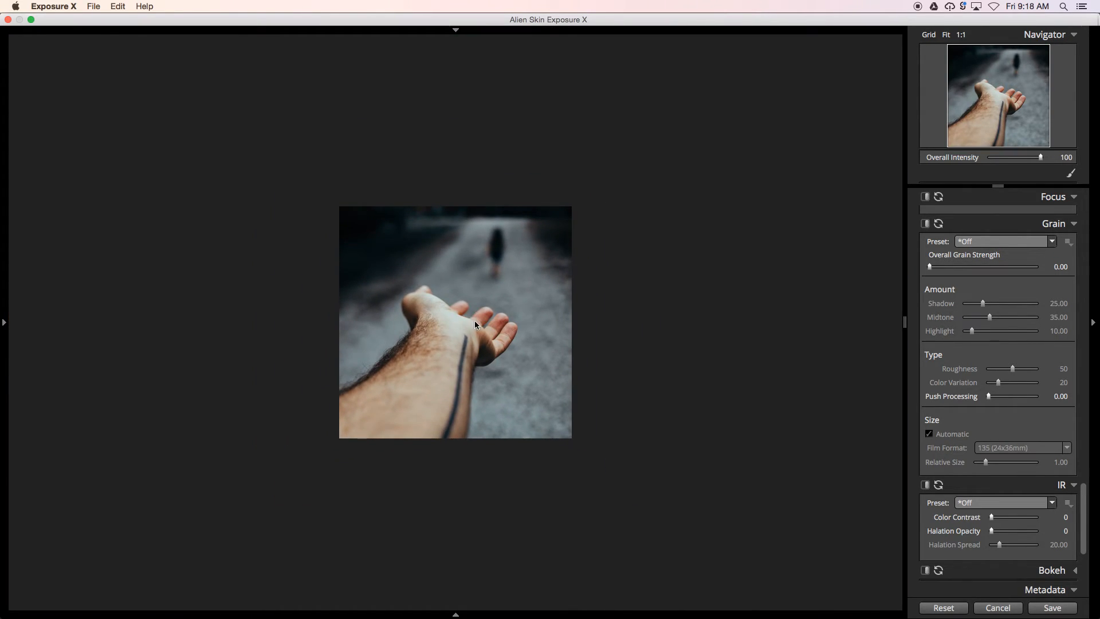
Step: Apply the "Add detail to shadows and highlights" grain preset and inspect the grain on the palm and fingers up close
click(1014, 245)
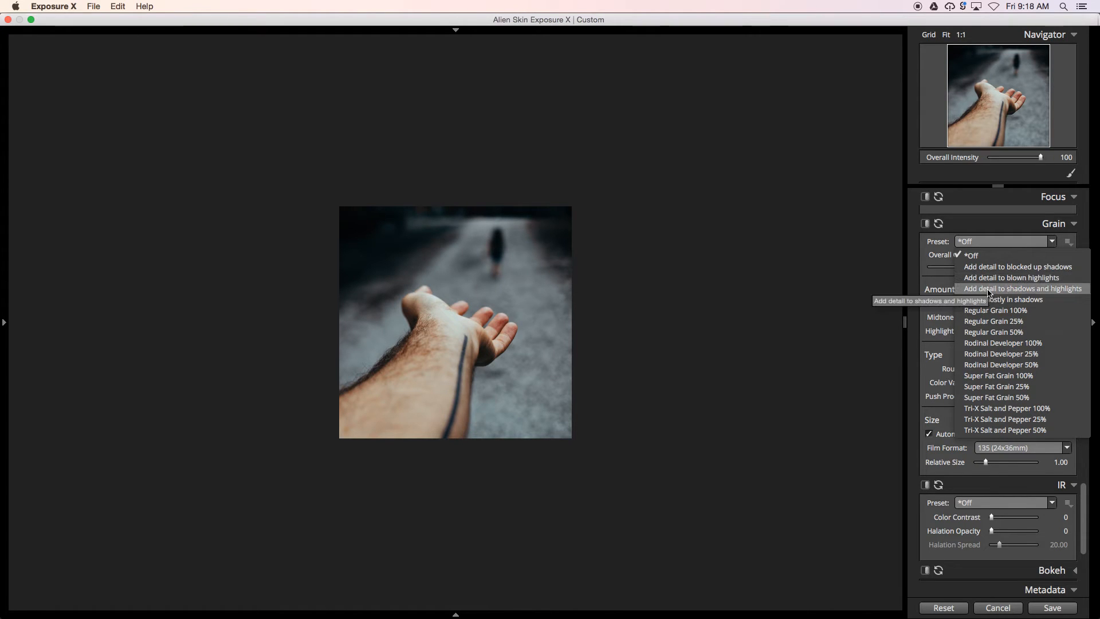
click(989, 292)
scroll(469, 312, up, 5)
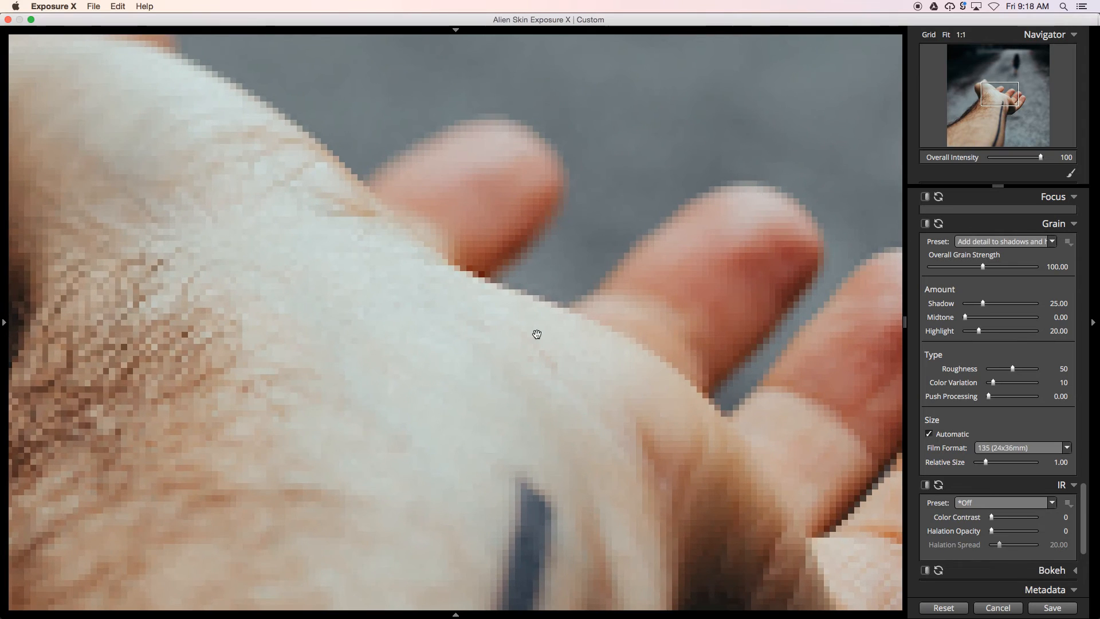
drag(537, 333, 410, 293)
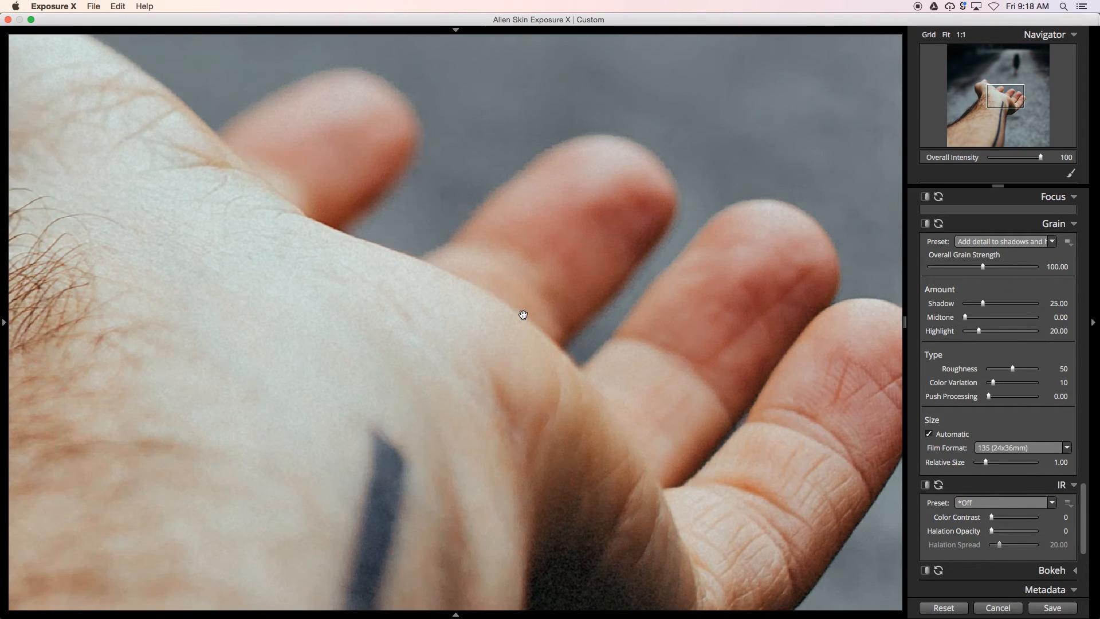
drag(521, 314, 518, 240)
drag(599, 253, 555, 232)
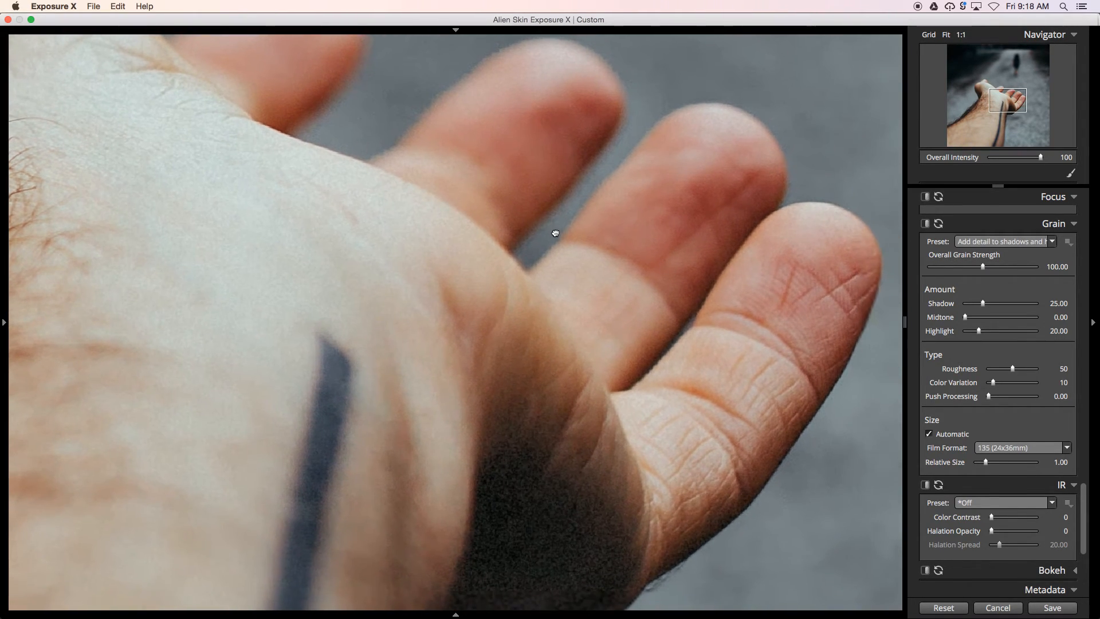
Step: Compare the palm and fingers with and without the grain preset, leaving the grain applied
key(super+z)
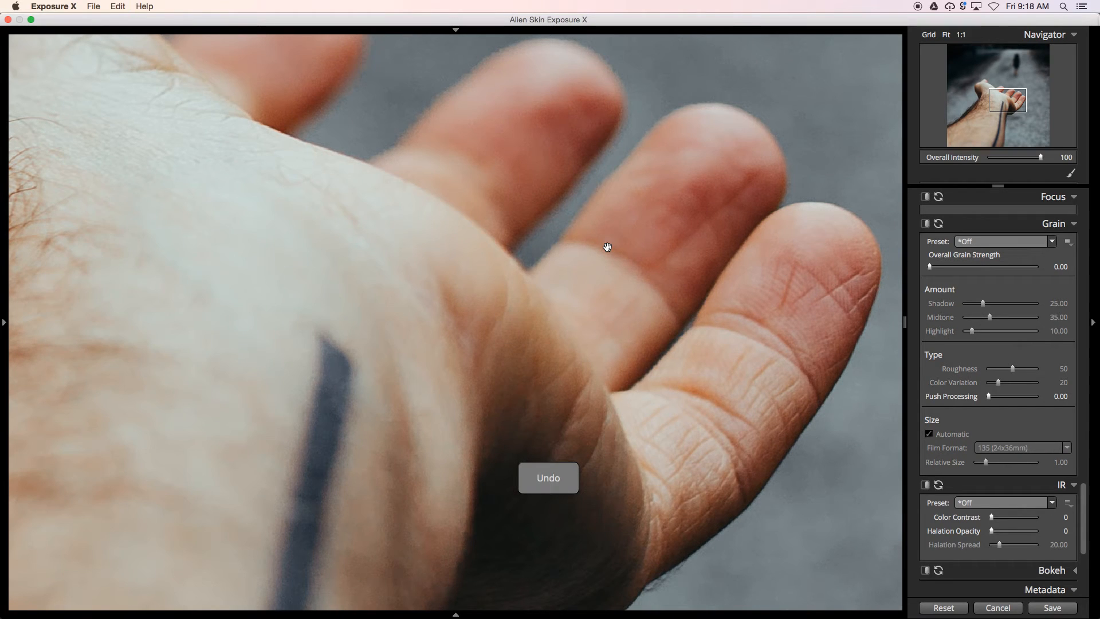
key(super+shift+z)
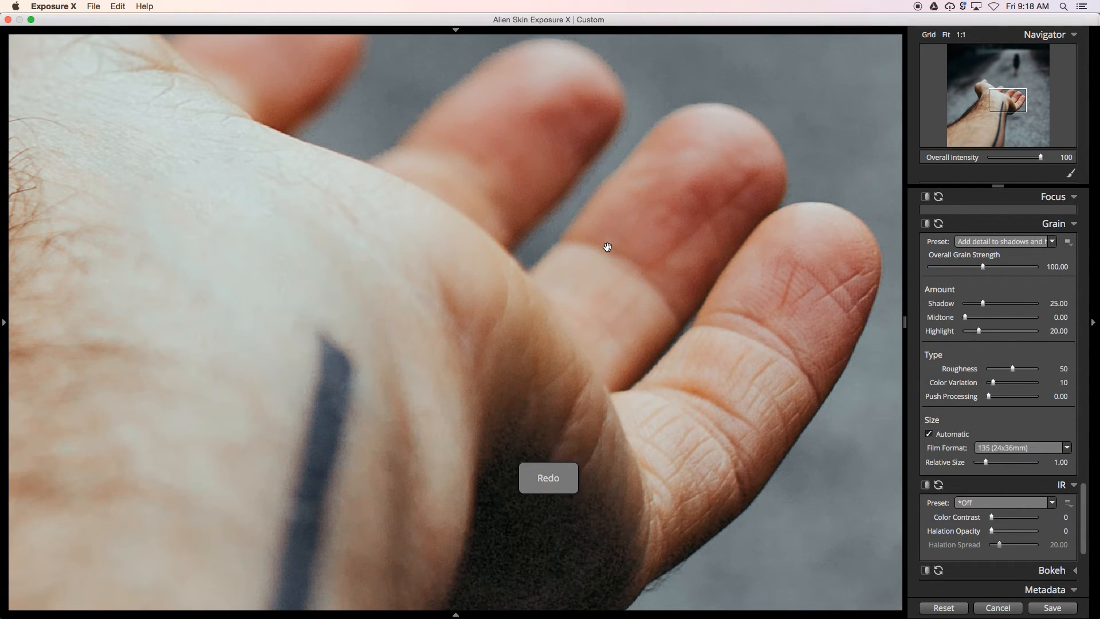
key(super+z)
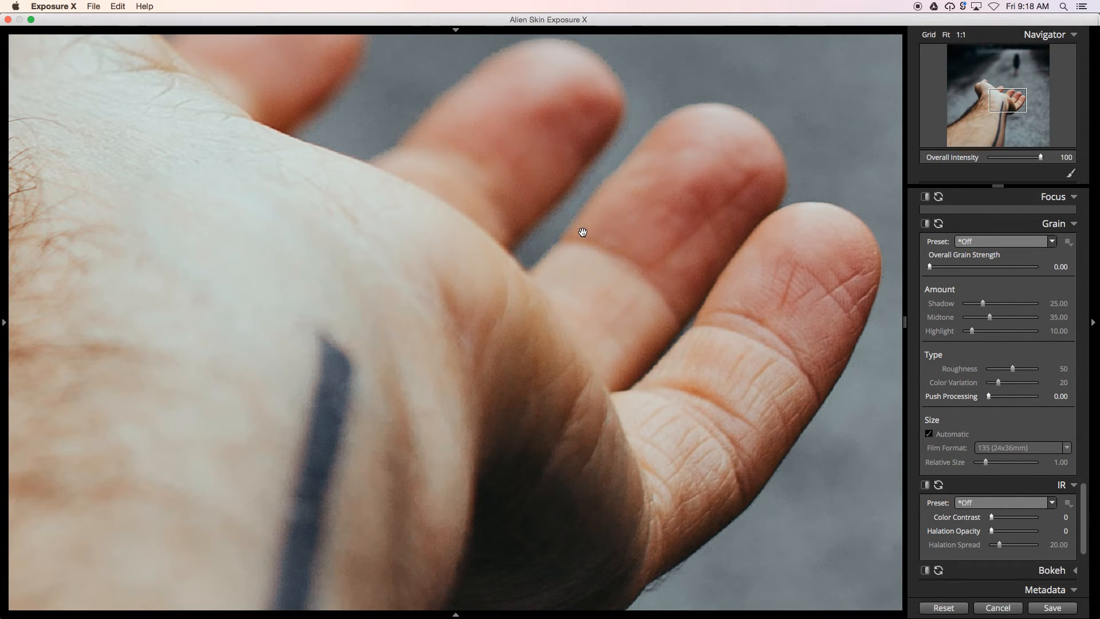
key(super+shift+z)
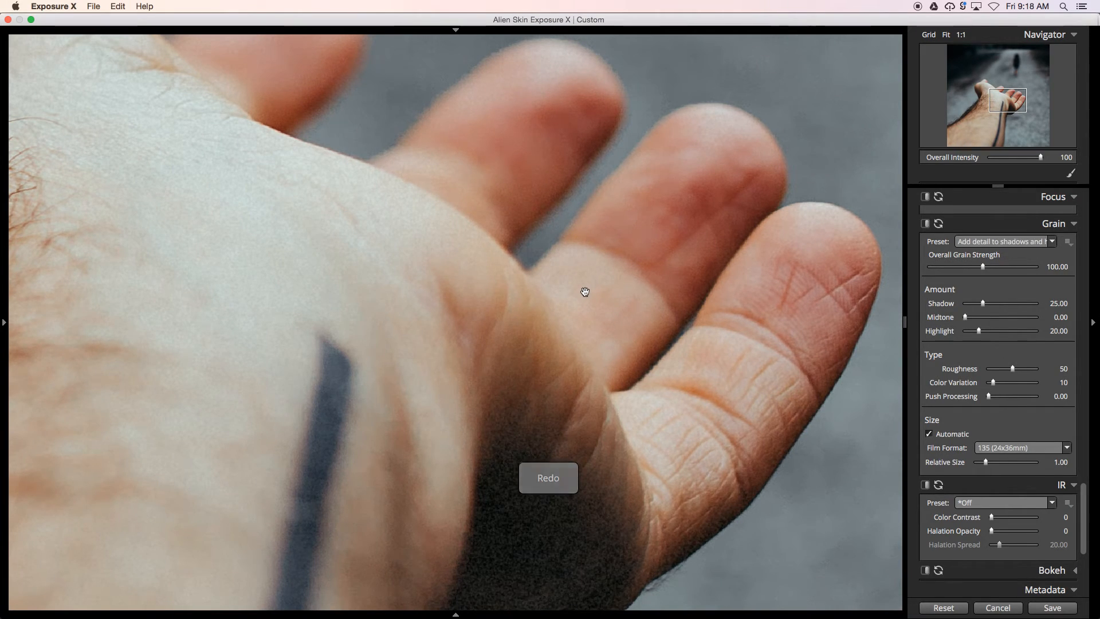
Step: Raise the Highlight grain amount to 33.33 while viewing the whole hand
scroll(585, 292, down, 5)
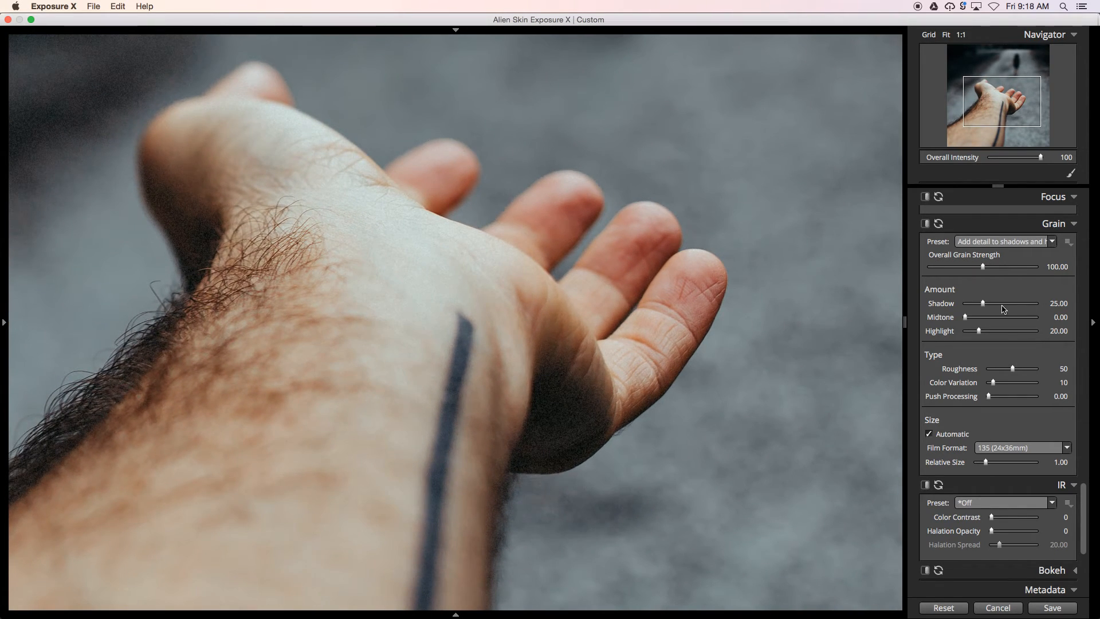
drag(979, 332, 989, 335)
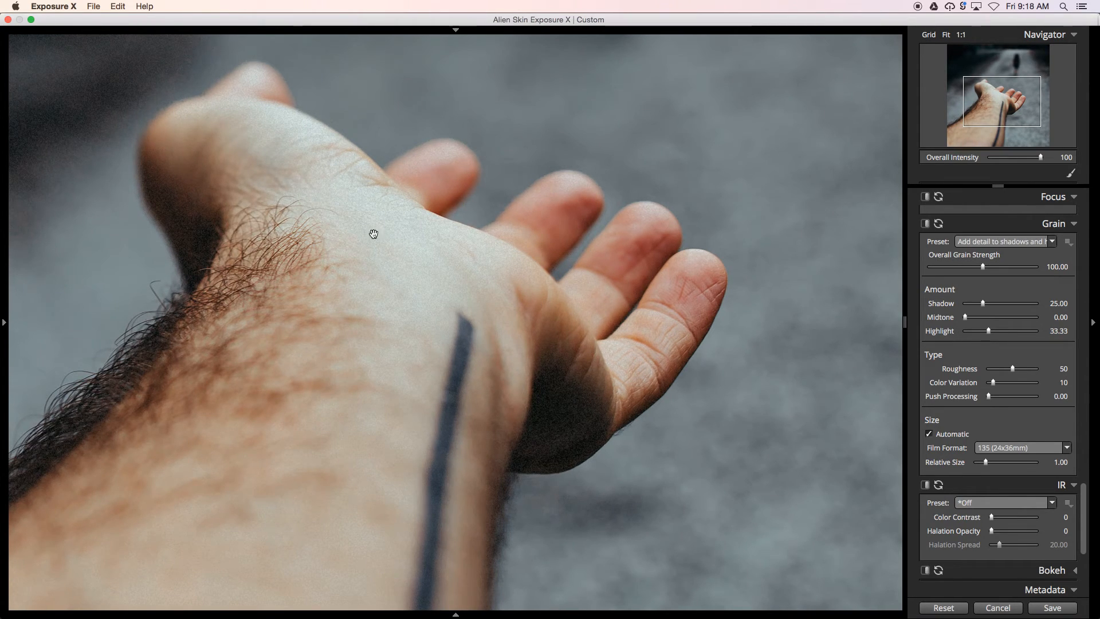
Step: Set the grain amounts to 6.35 for Shadow, 10.32 for Midtone and 36.51 for Highlight, checking the photo up close and whole
click(525, 321)
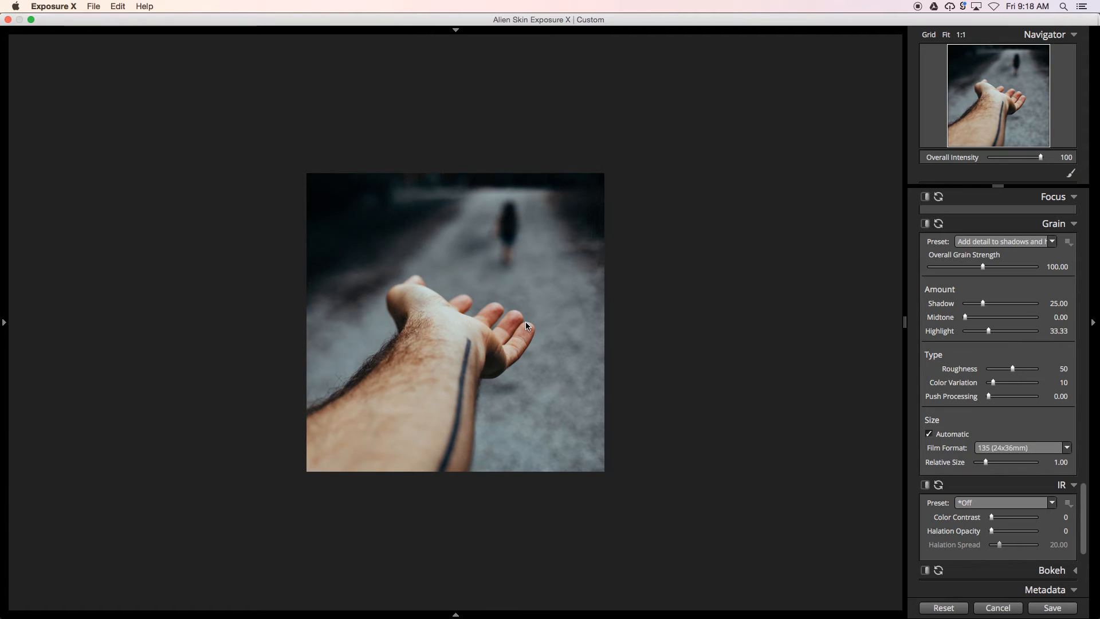
click(525, 322)
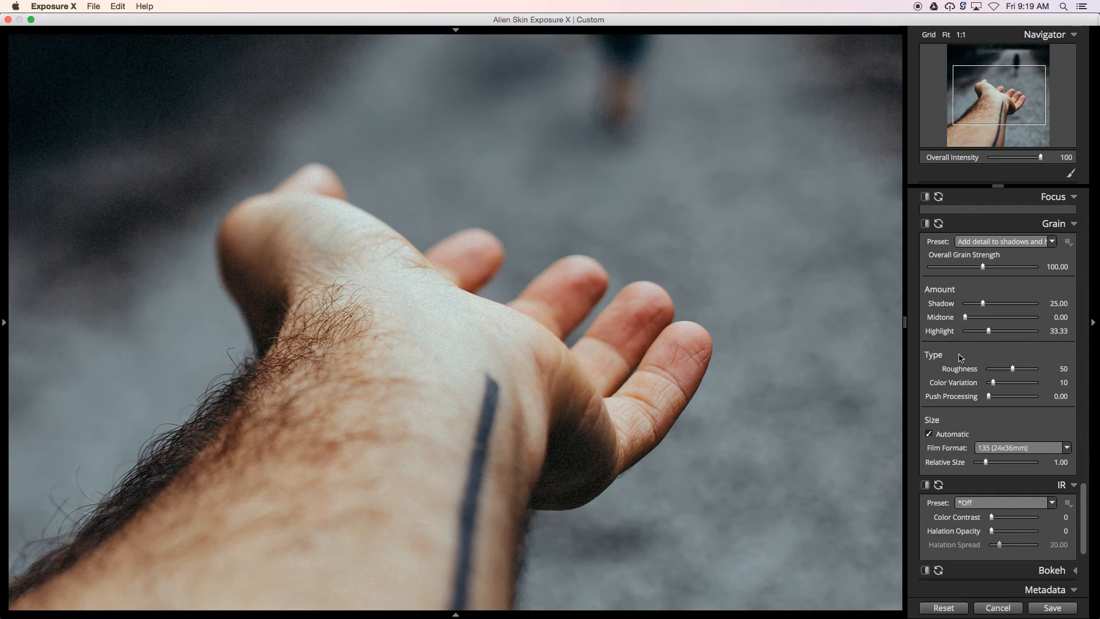
mouse_move(964, 317)
mouse_down()
mouse_move(982, 320)
mouse_move(959, 300)
mouse_move(970, 301)
mouse_up()
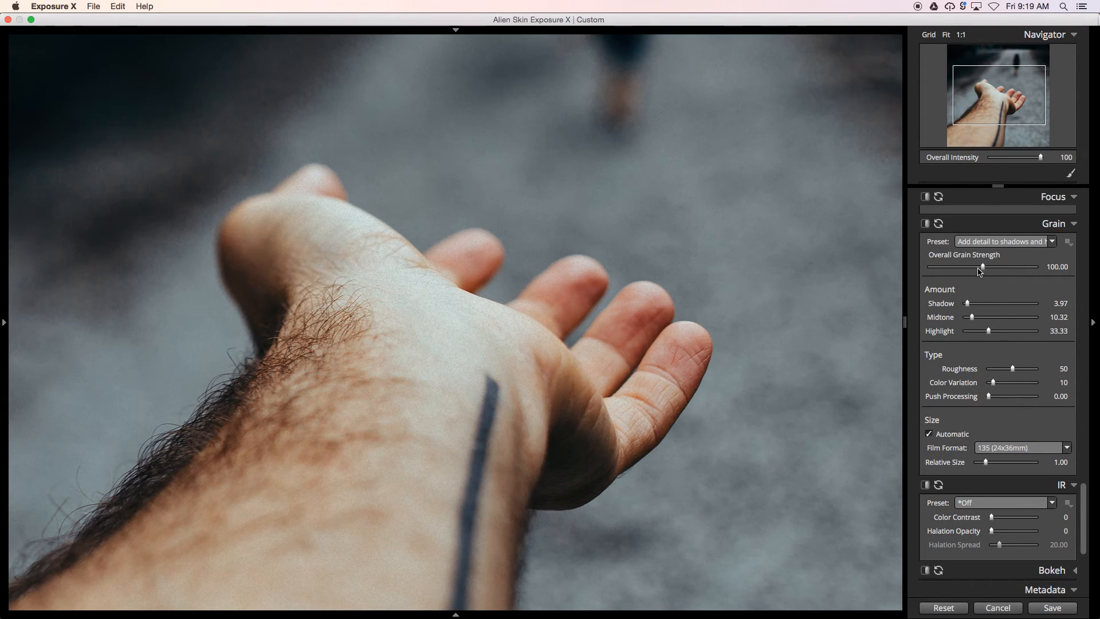
drag(989, 334, 992, 334)
click(693, 300)
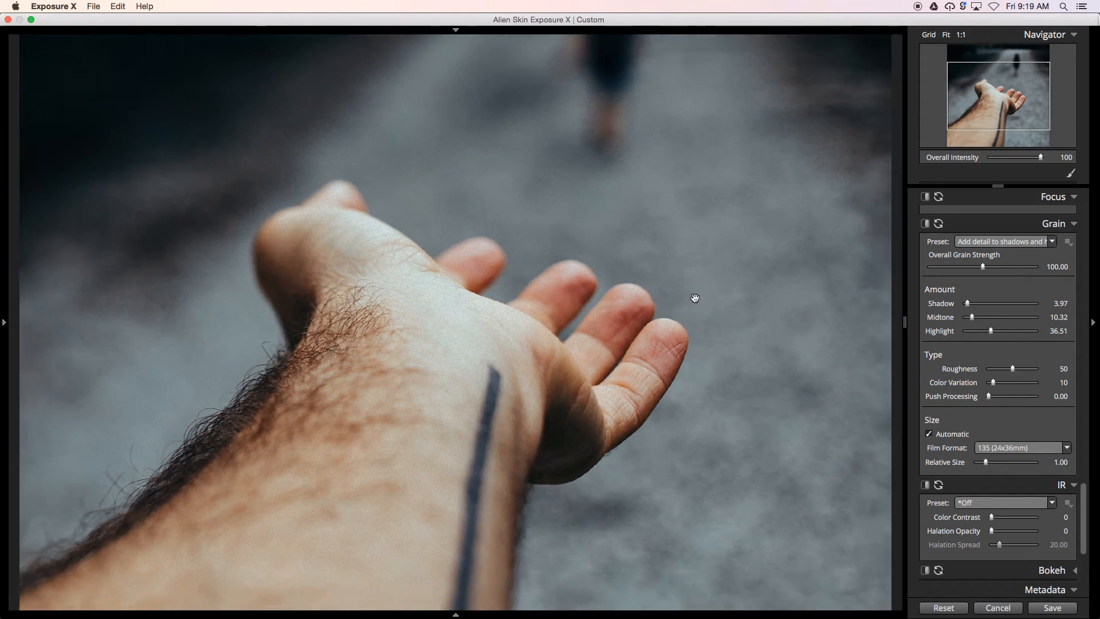
scroll(693, 300, down, 3)
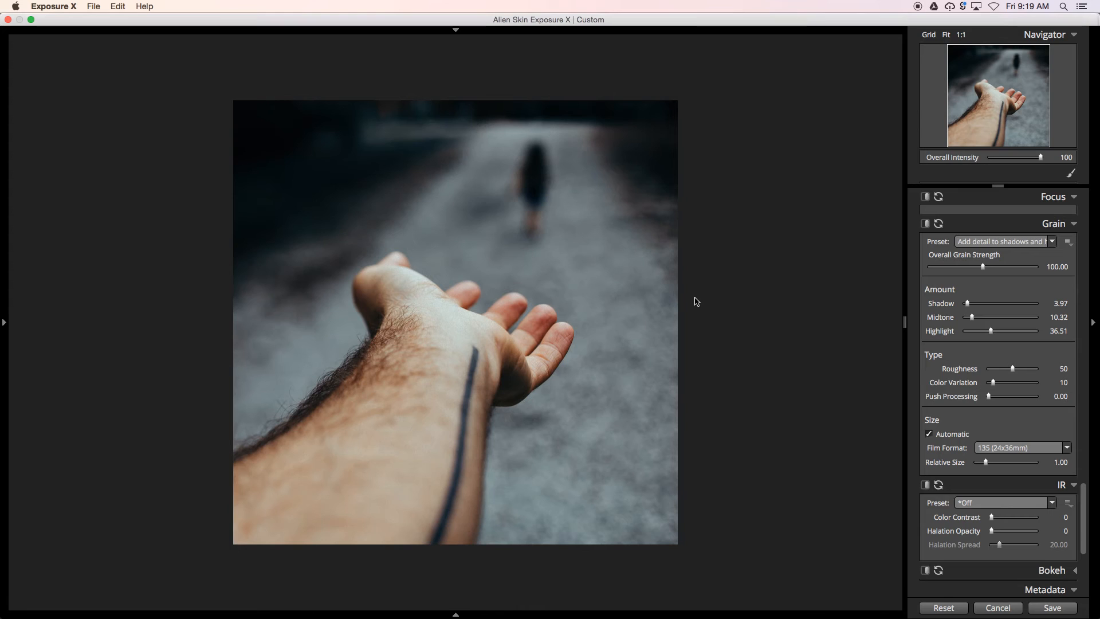
drag(969, 304, 970, 305)
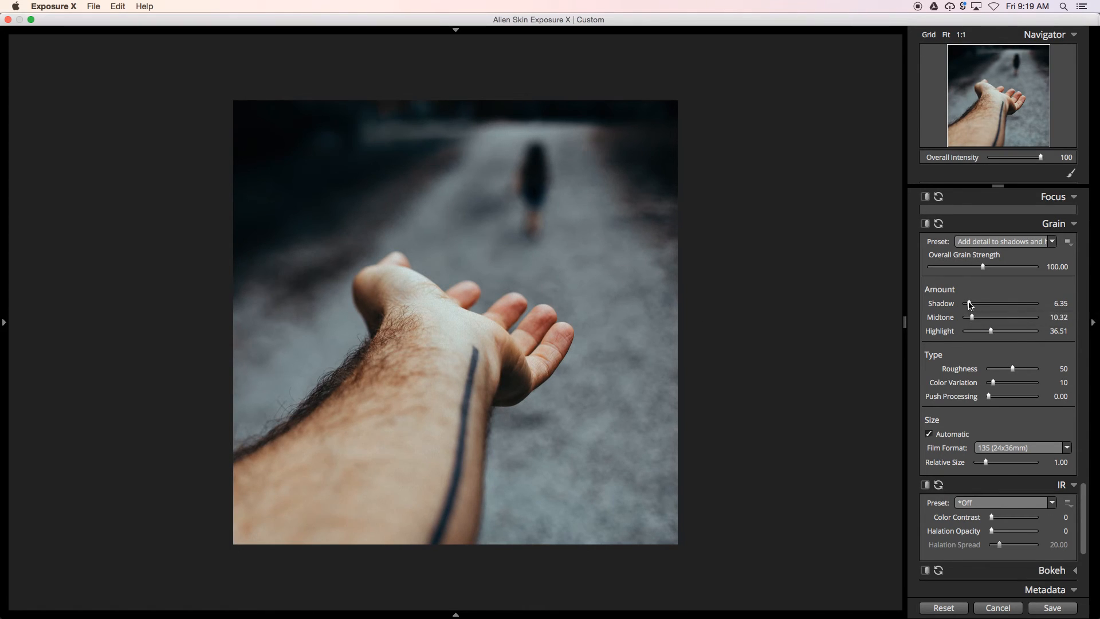
Step: Try the Fuji Pro 800Z, Fuji Reala - Pushed 1 Stop and Kodak Portra film presets on the hand photo
click(3, 322)
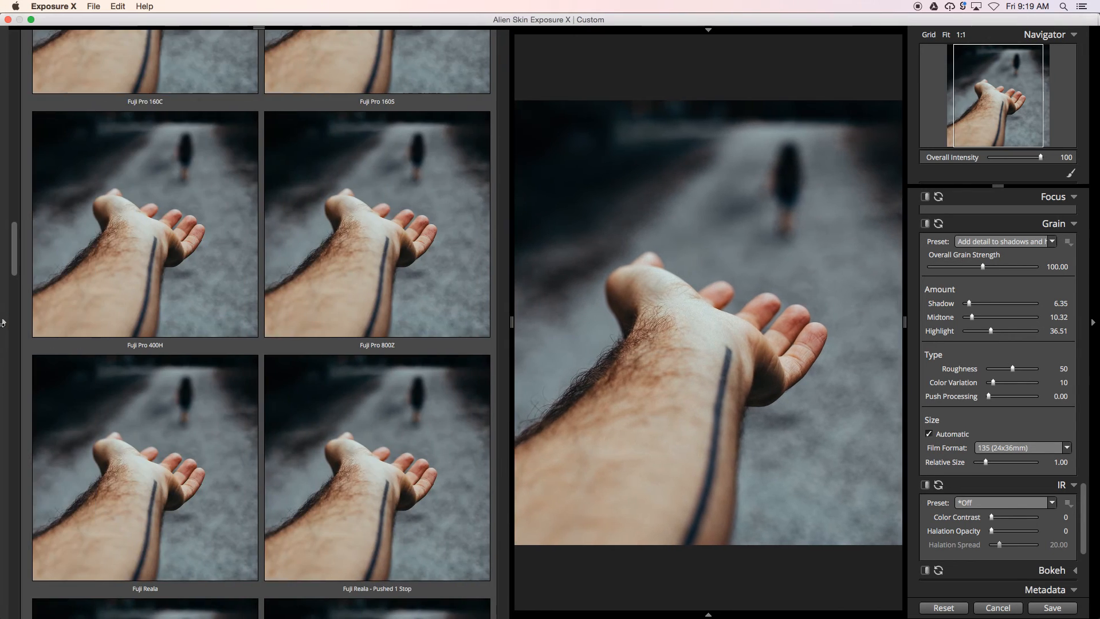
click(383, 262)
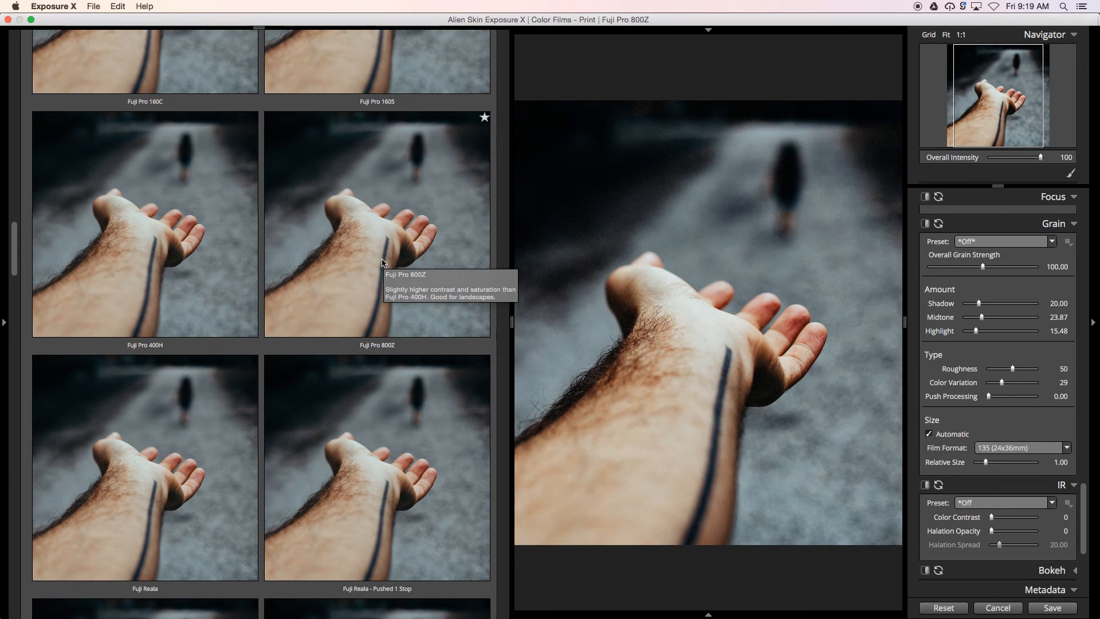
click(384, 457)
scroll(383, 458, down, 10)
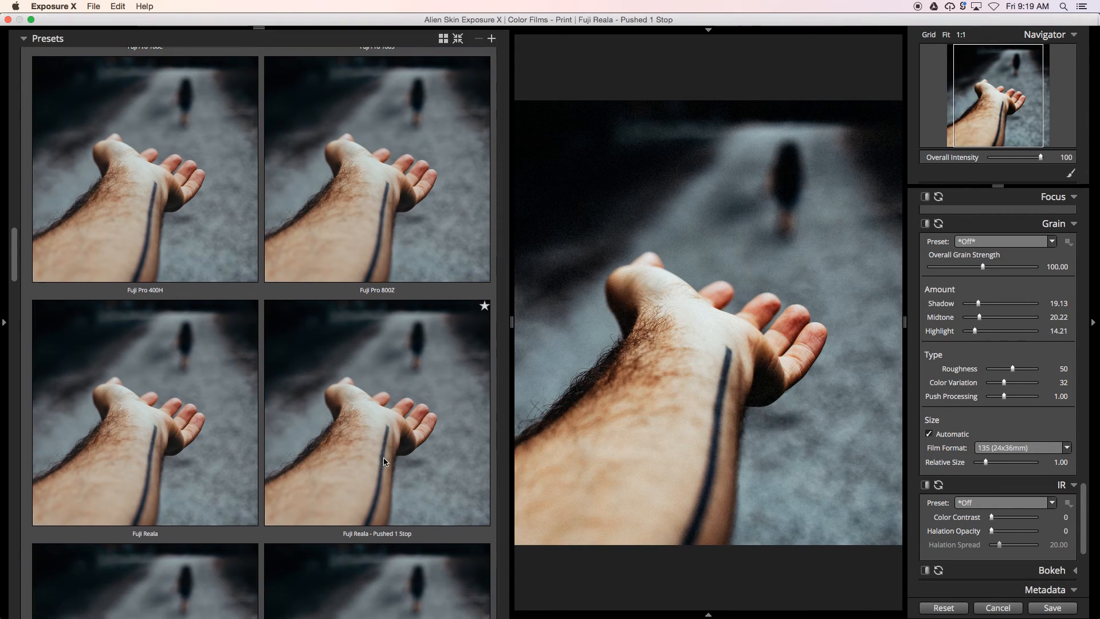
scroll(385, 461, down, 6)
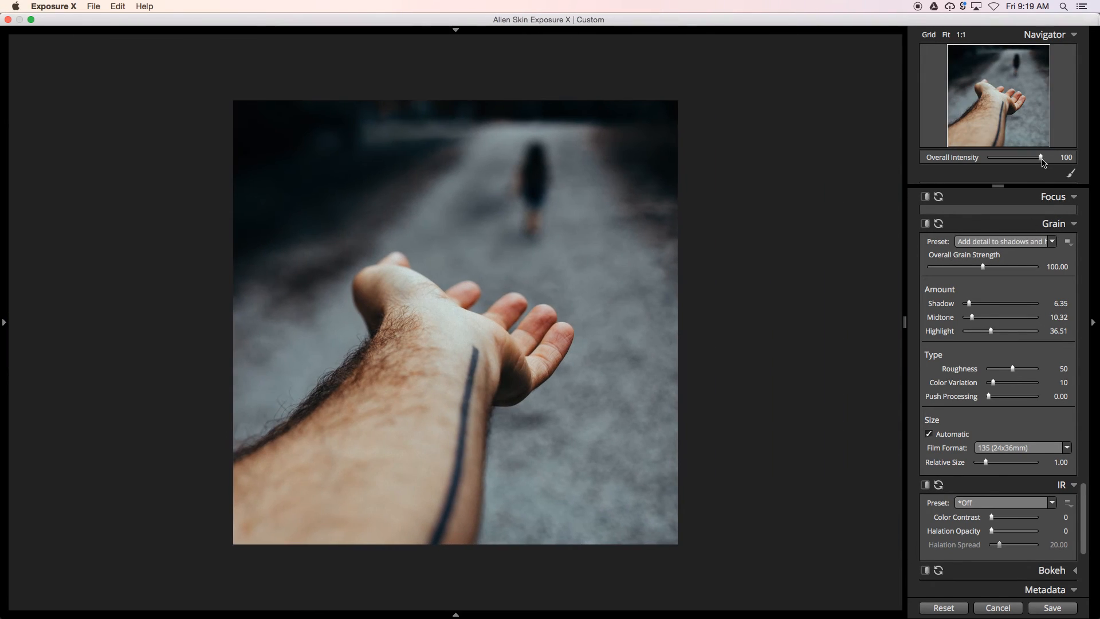
click(5, 325)
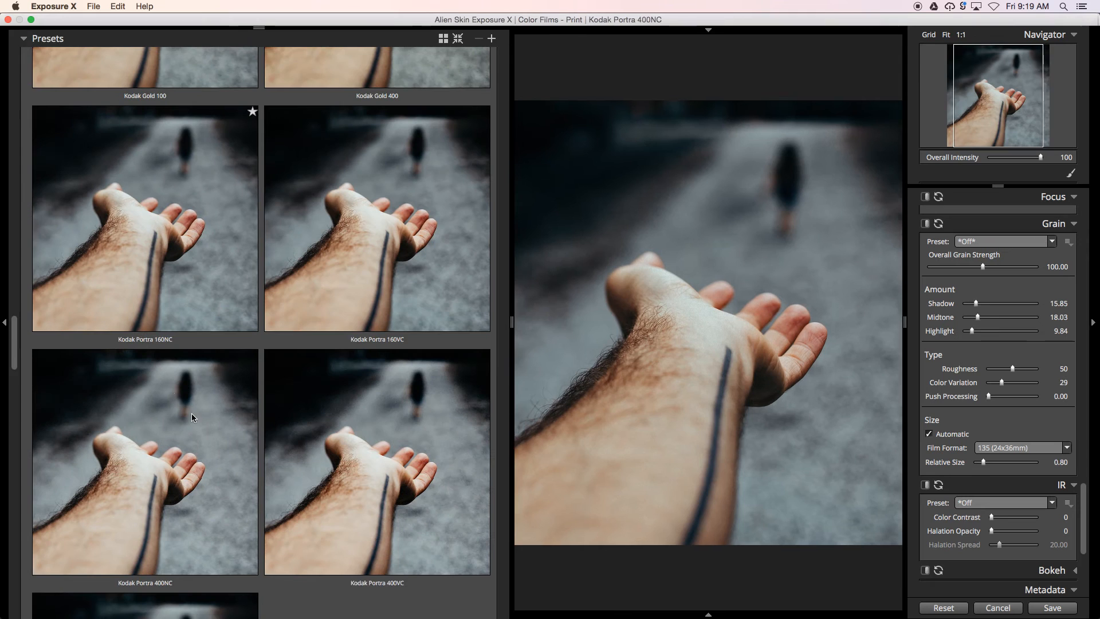
scroll(192, 421, down, 5)
scroll(325, 475, down, 5)
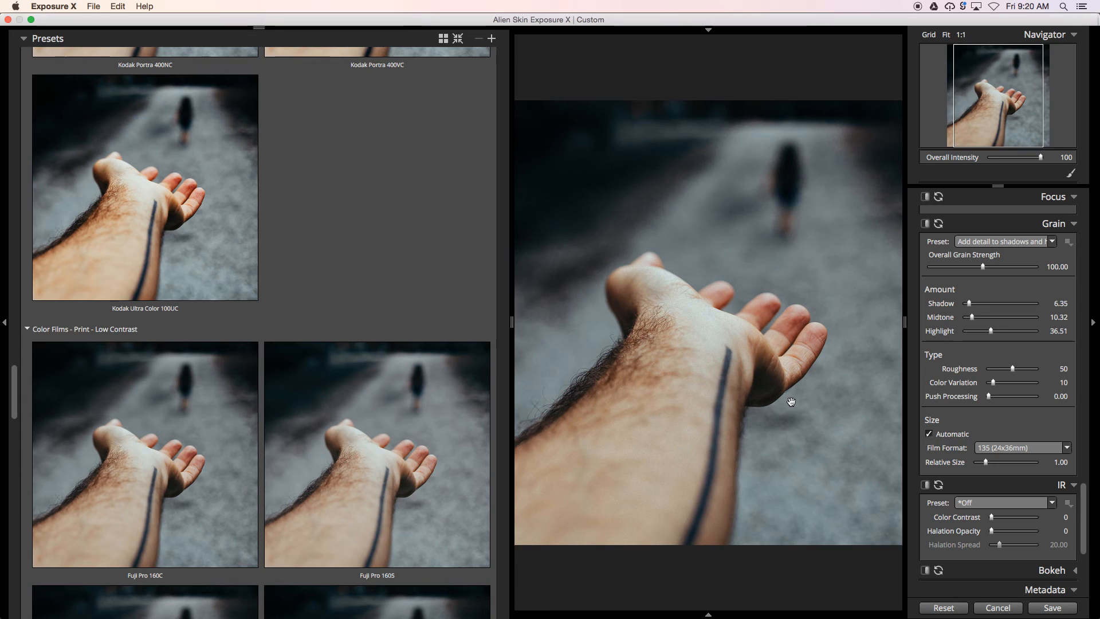
Step: Save the grain edit and switch back to Lightroom
click(1047, 608)
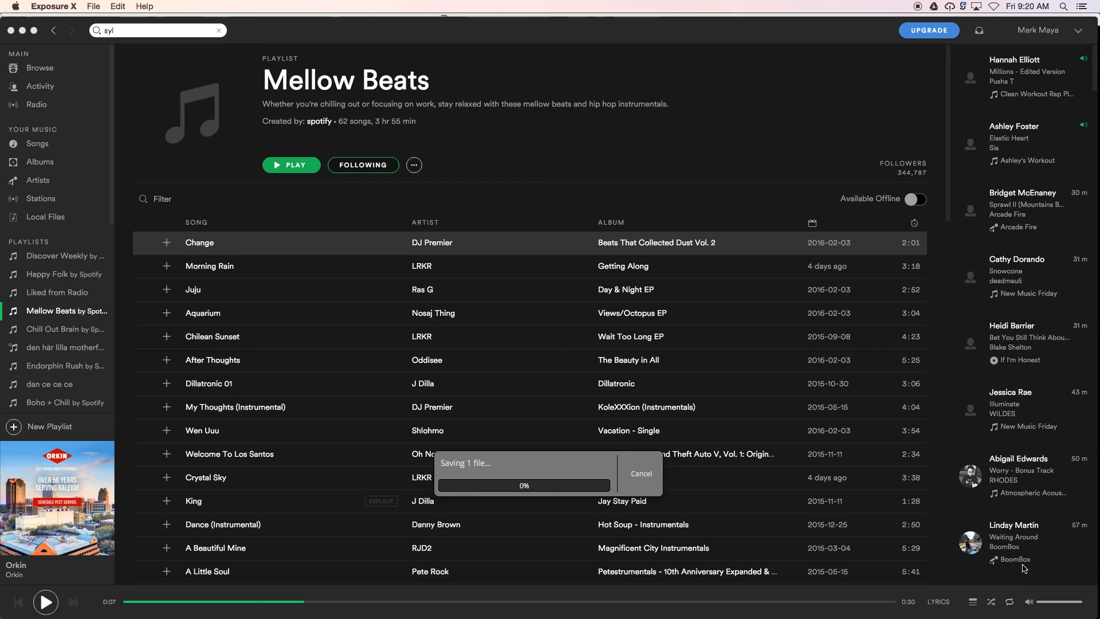
key(super+Tab)
key(super+Tab)
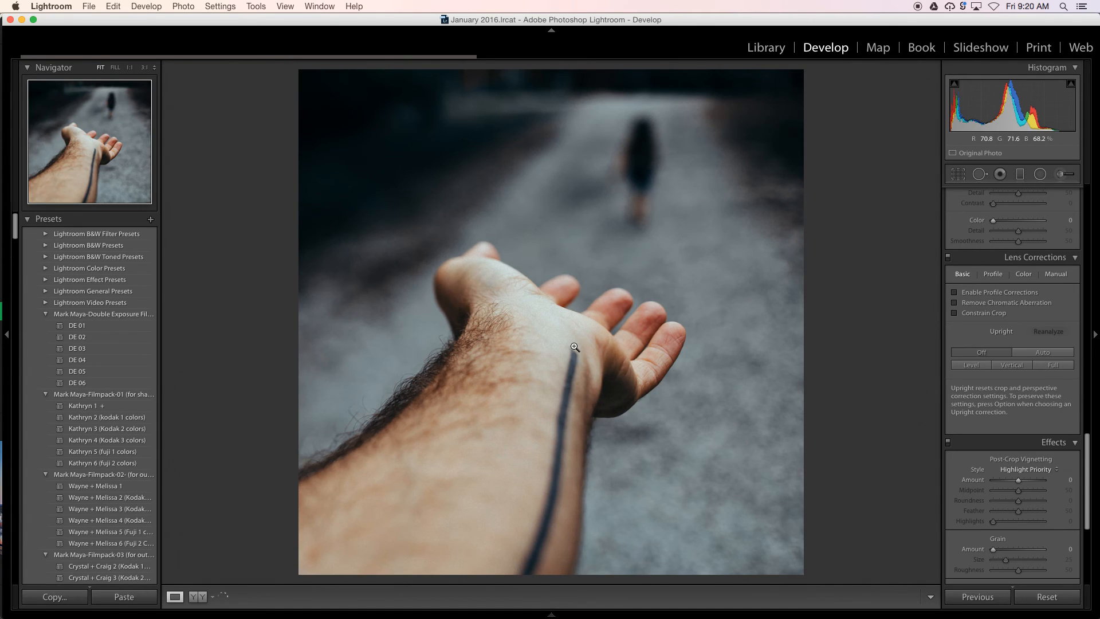
Step: Show the file info and compare stock-13-Edit.tif with its stacked original at full view in the Library
key(g)
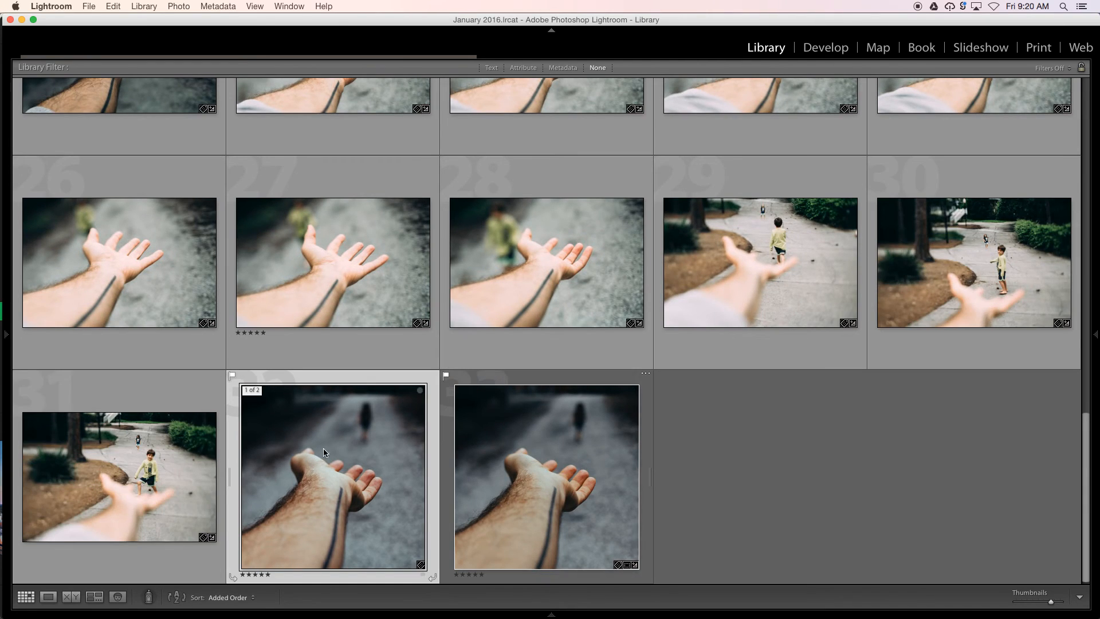
double_click(321, 452)
key(i)
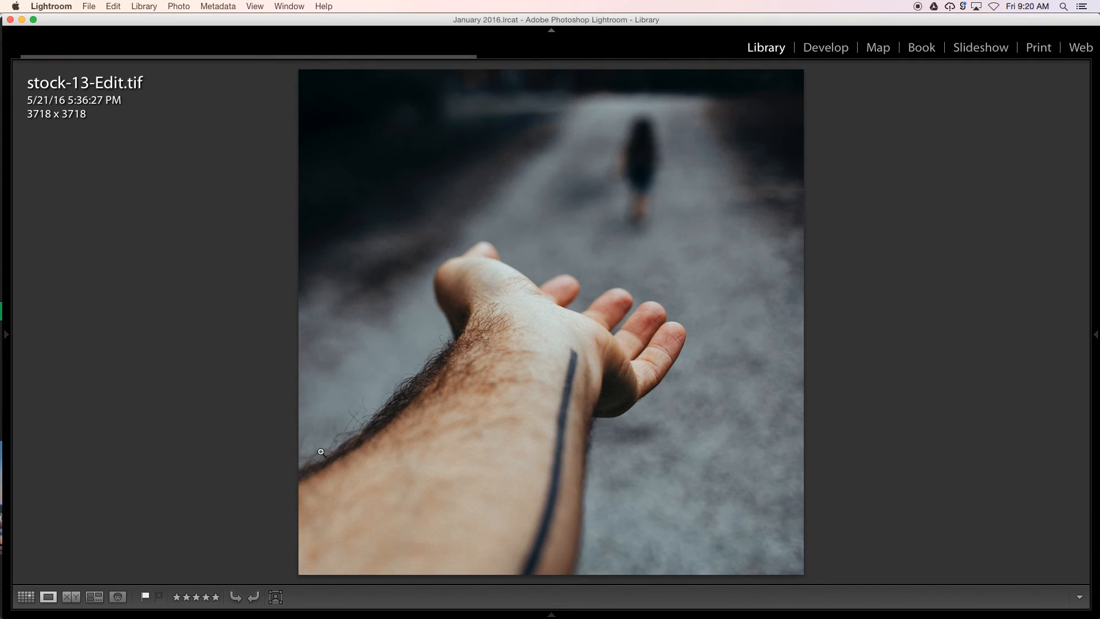
key(Left)
key(Right)
key(Left)
key(g)
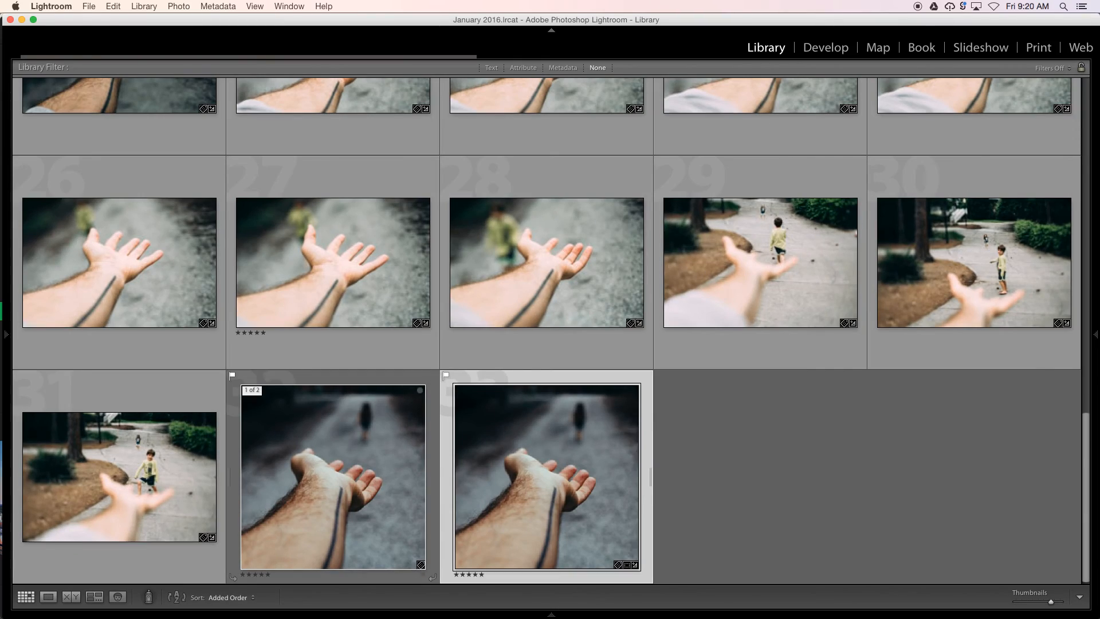
Step: Export stock-13-Edit.tif to the Google Drive folder as an sRGB JPEG at quality 93, long edge 2,048 pixels, 72 pixels per inch
double_click(329, 478)
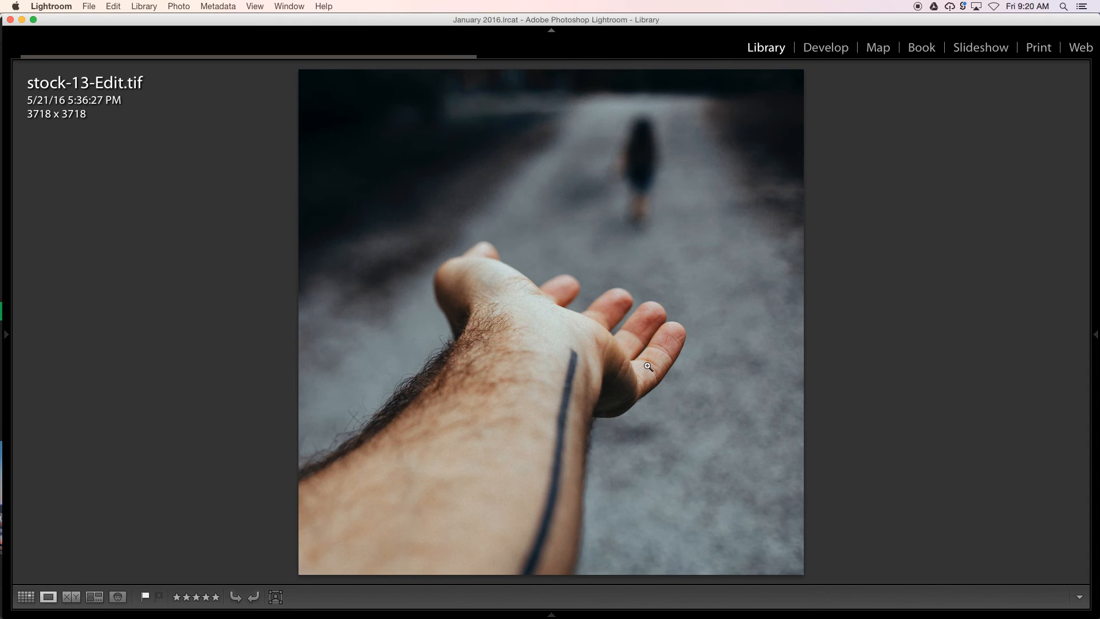
key(Tab)
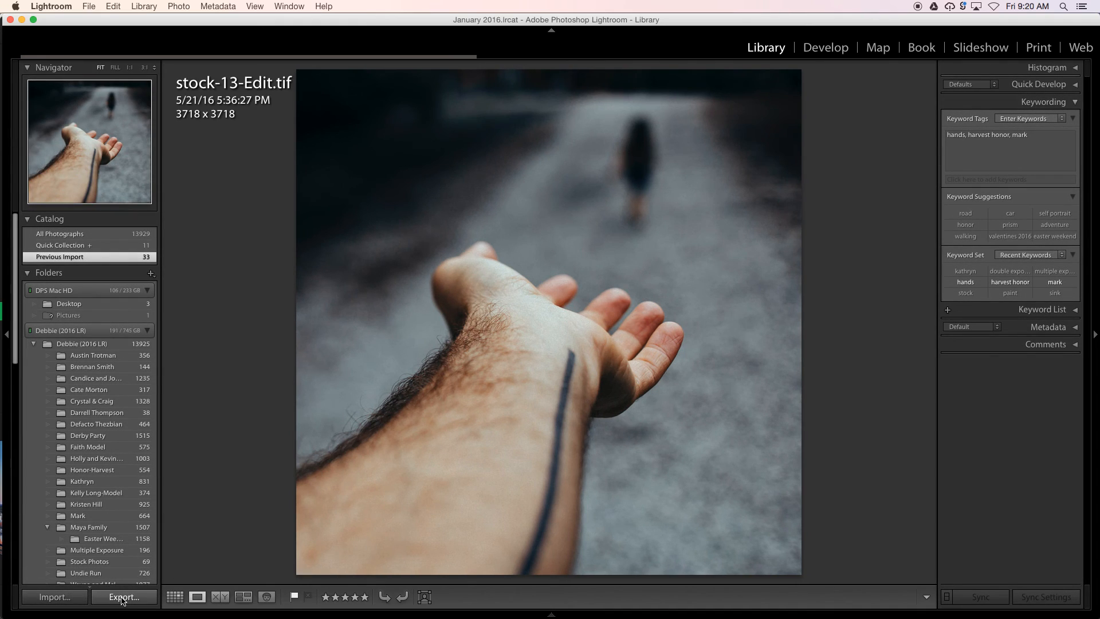
click(122, 598)
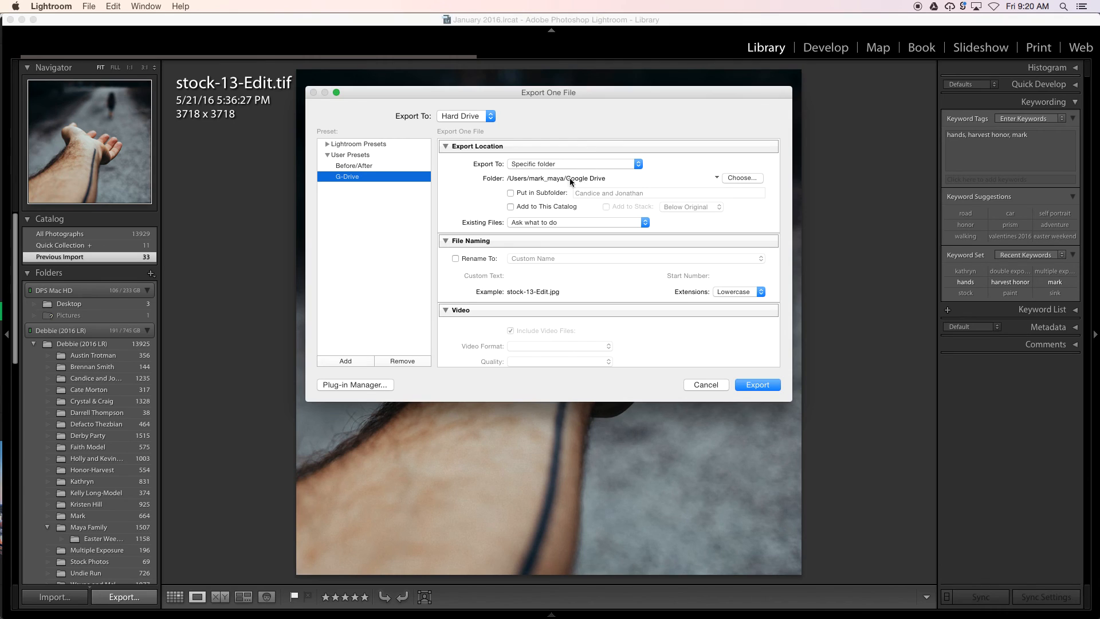
scroll(607, 201, down, 10)
scroll(607, 201, up, 5)
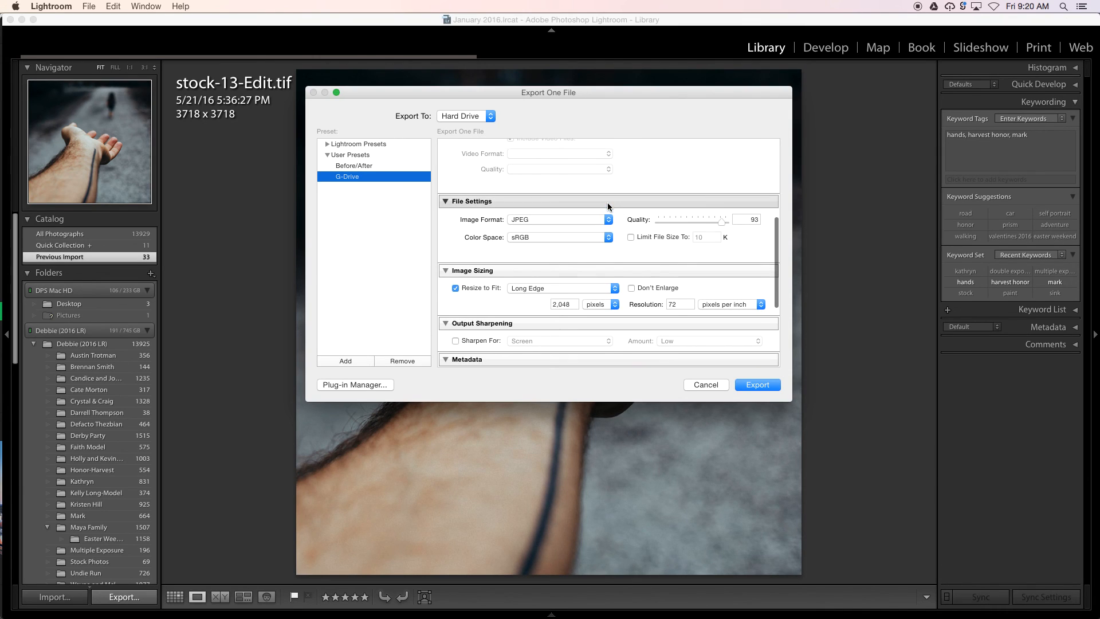
click(565, 303)
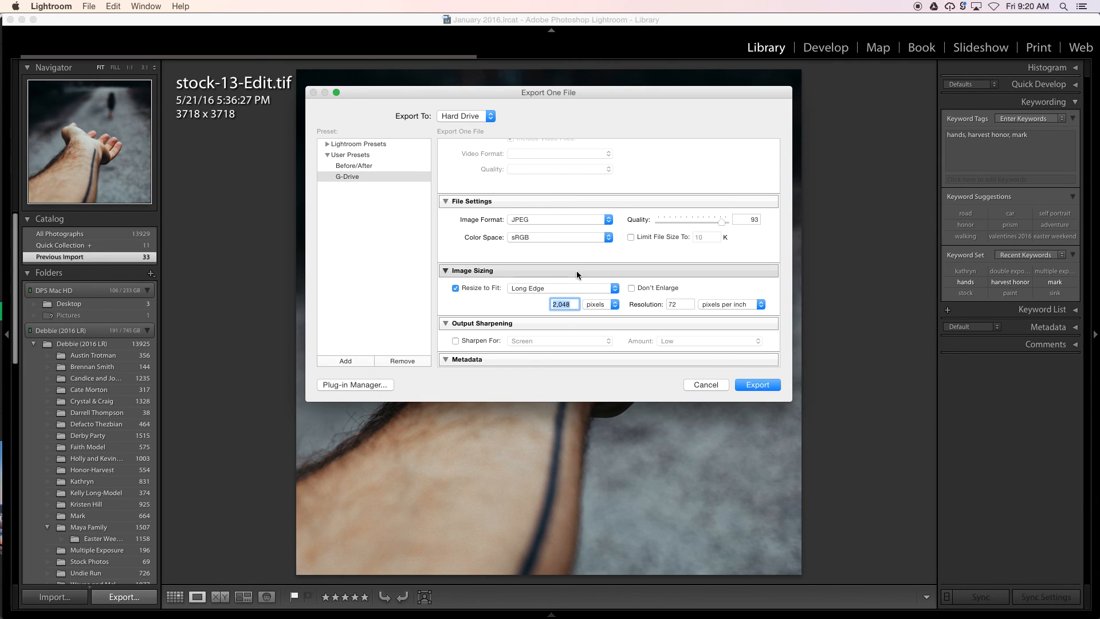
scroll(756, 252, up, 2)
scroll(606, 249, up, 5)
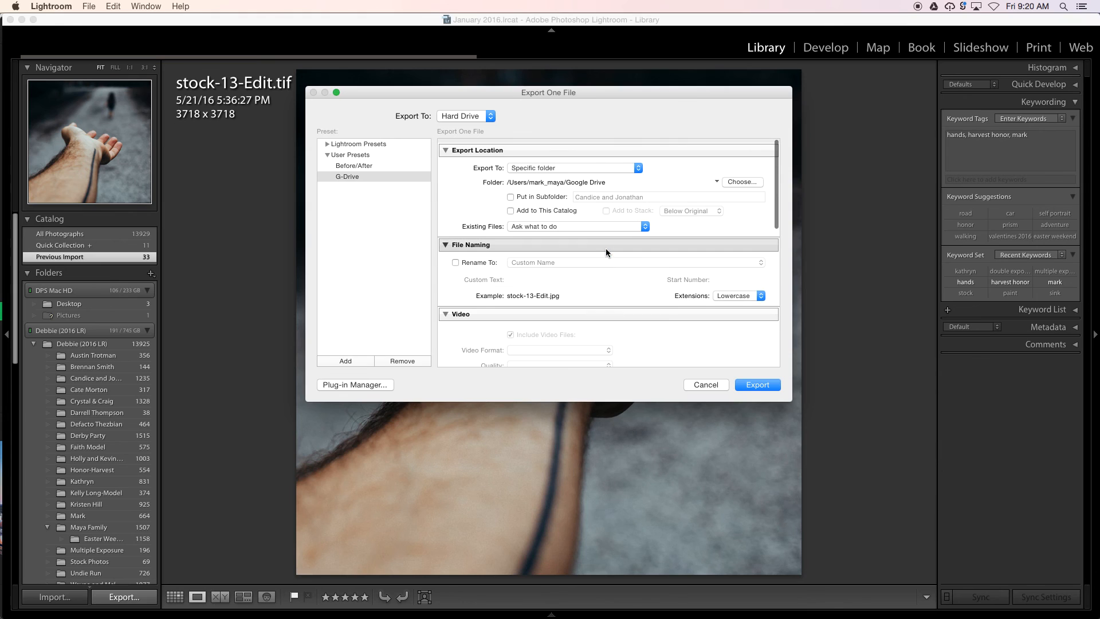
scroll(668, 331, down, 10)
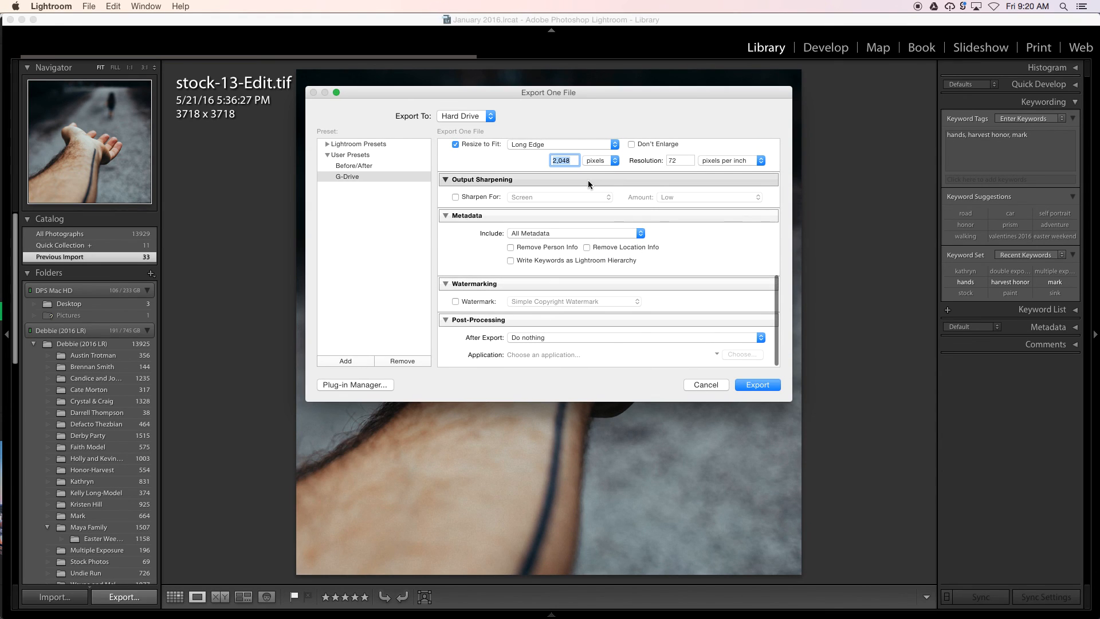
scroll(588, 180, up, 10)
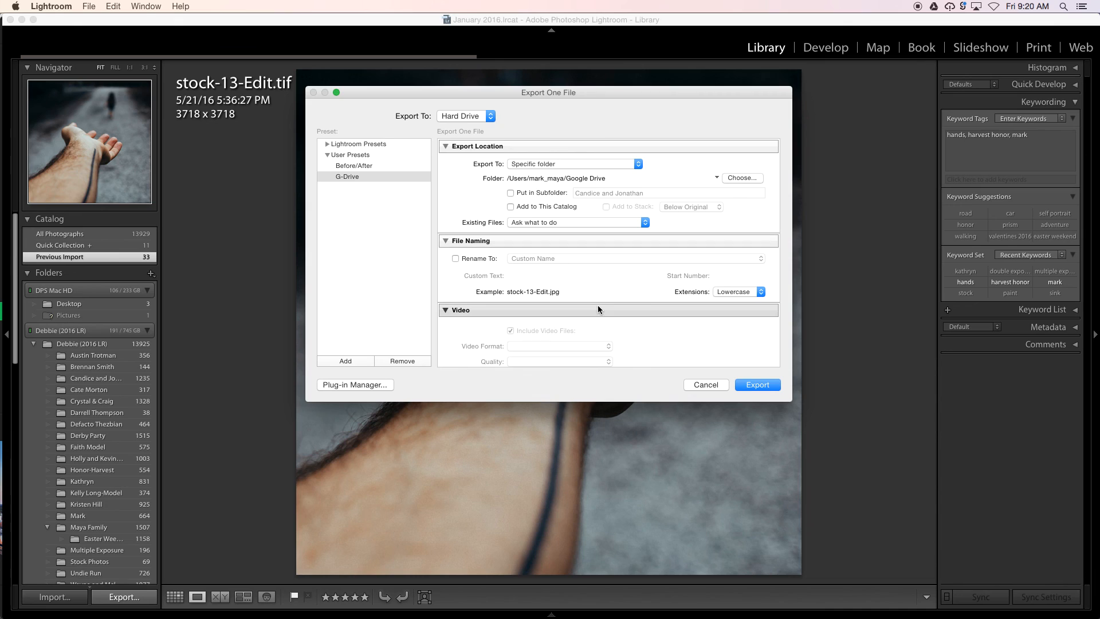
click(754, 386)
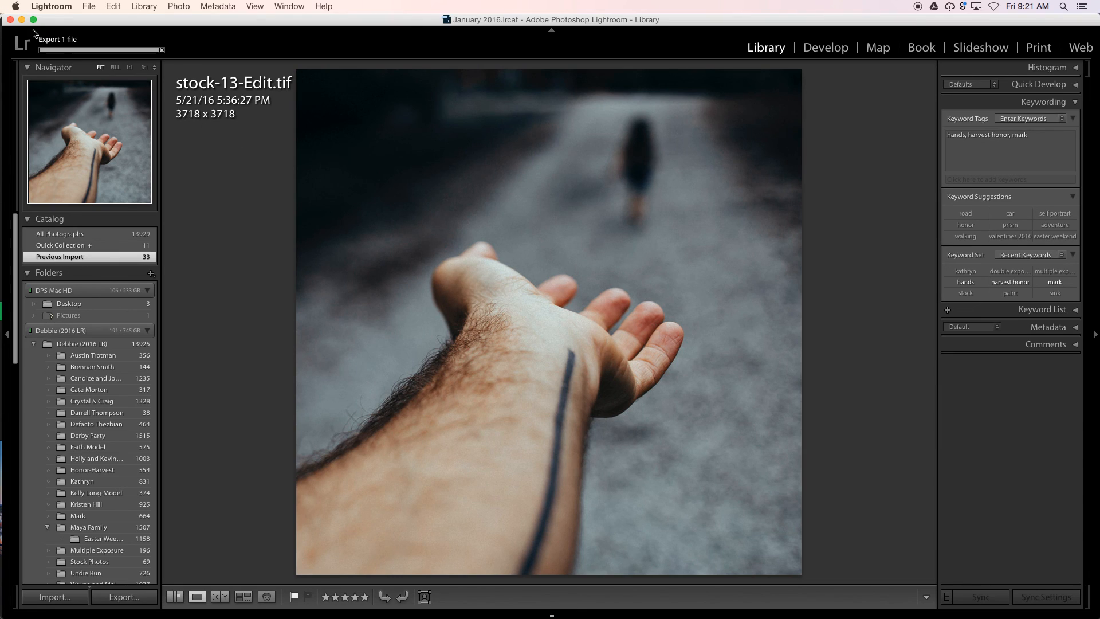
Step: Switch to Finder, preview the exported stock-13-Edit.jpg in the Google Drive folder, and return to Lightroom
click(1080, 74)
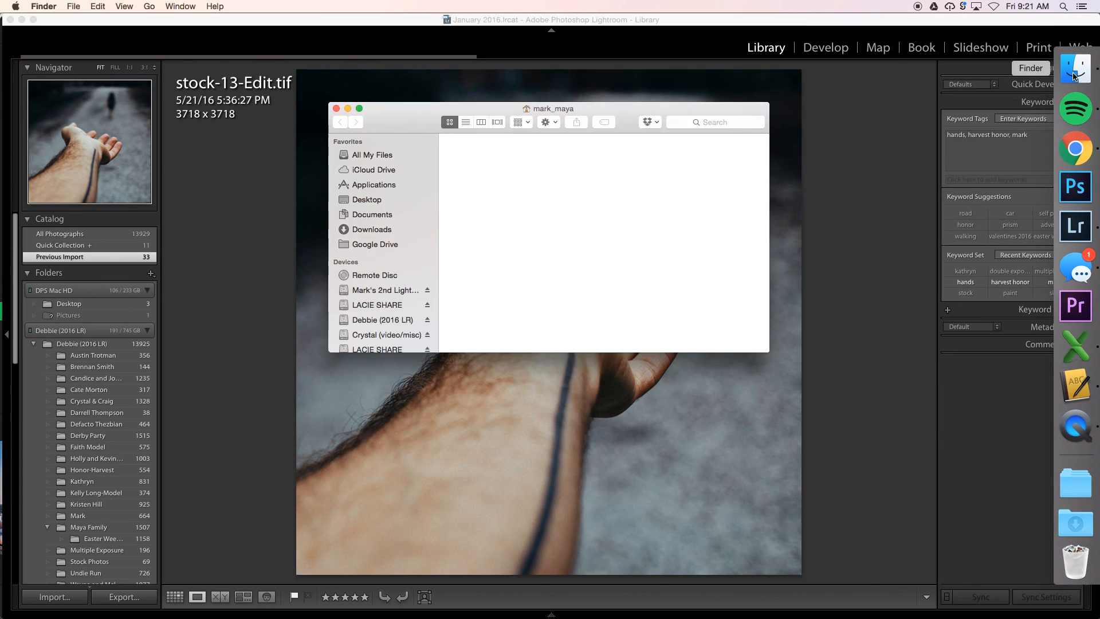
click(363, 245)
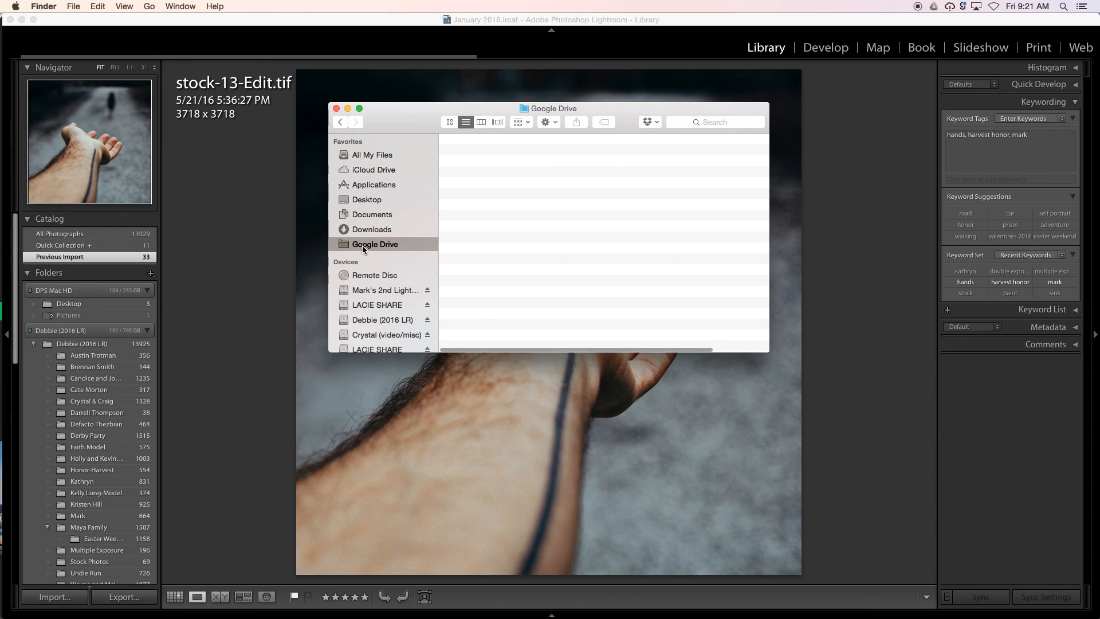
click(493, 153)
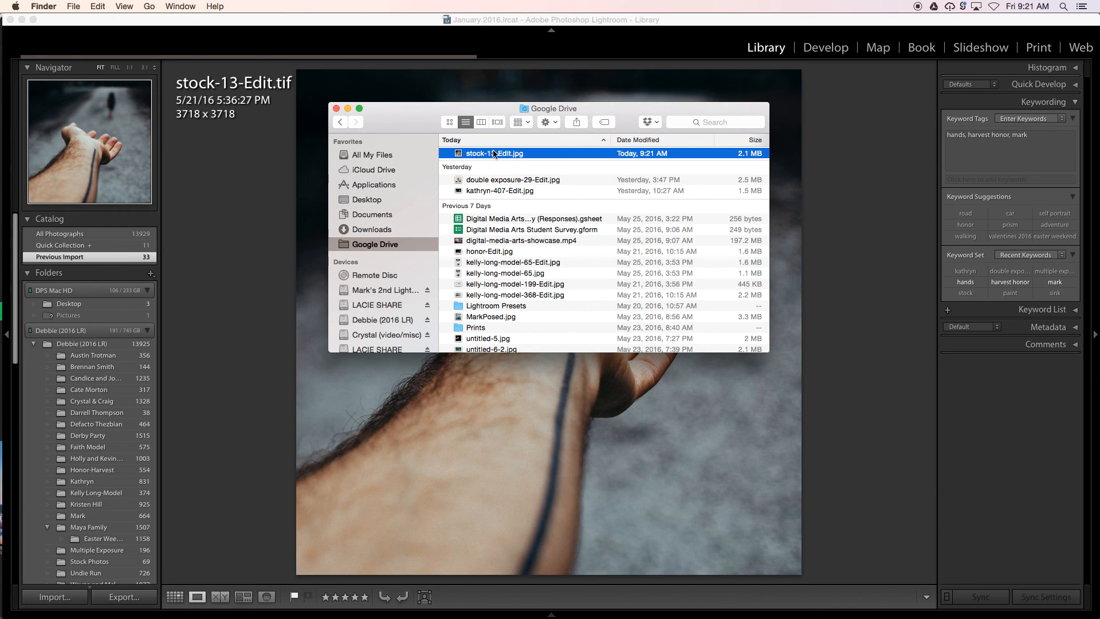
key(space)
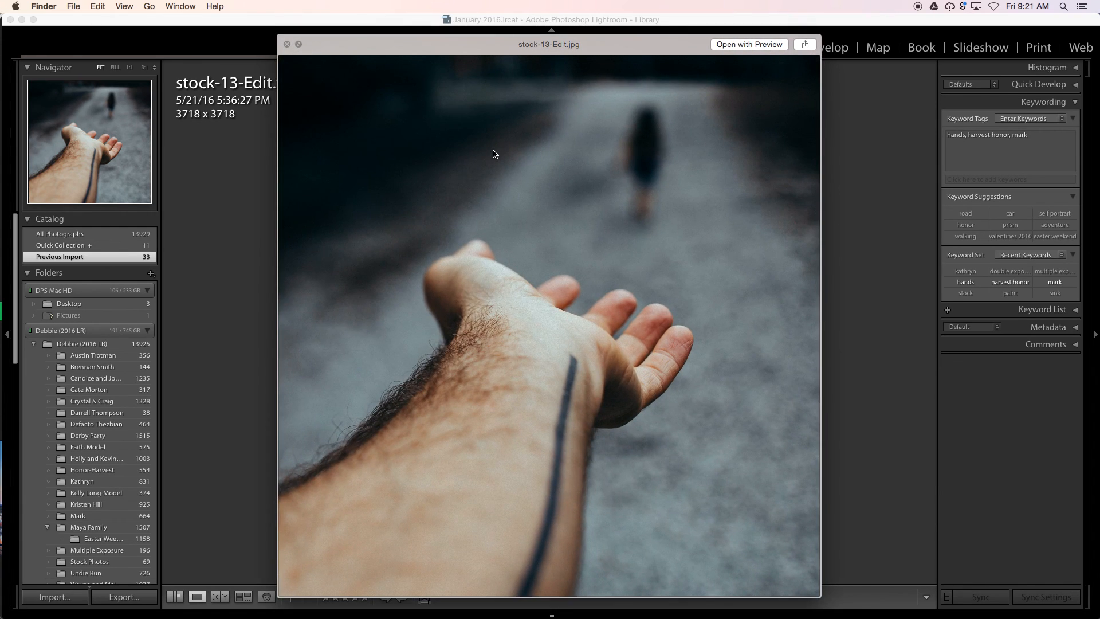
key(space)
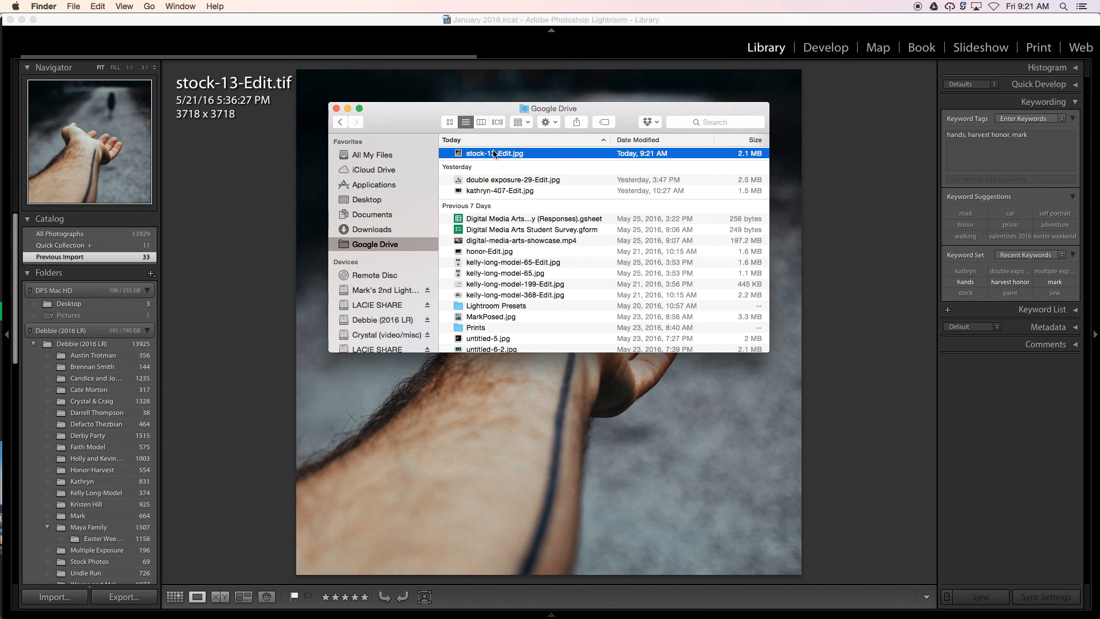
click(540, 86)
click(678, 270)
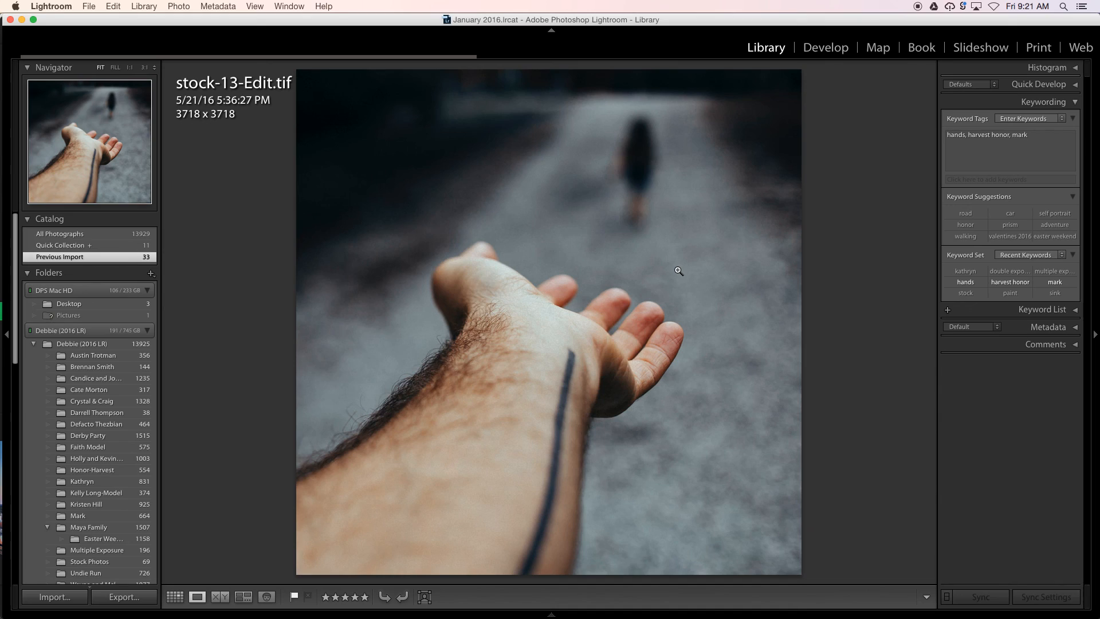